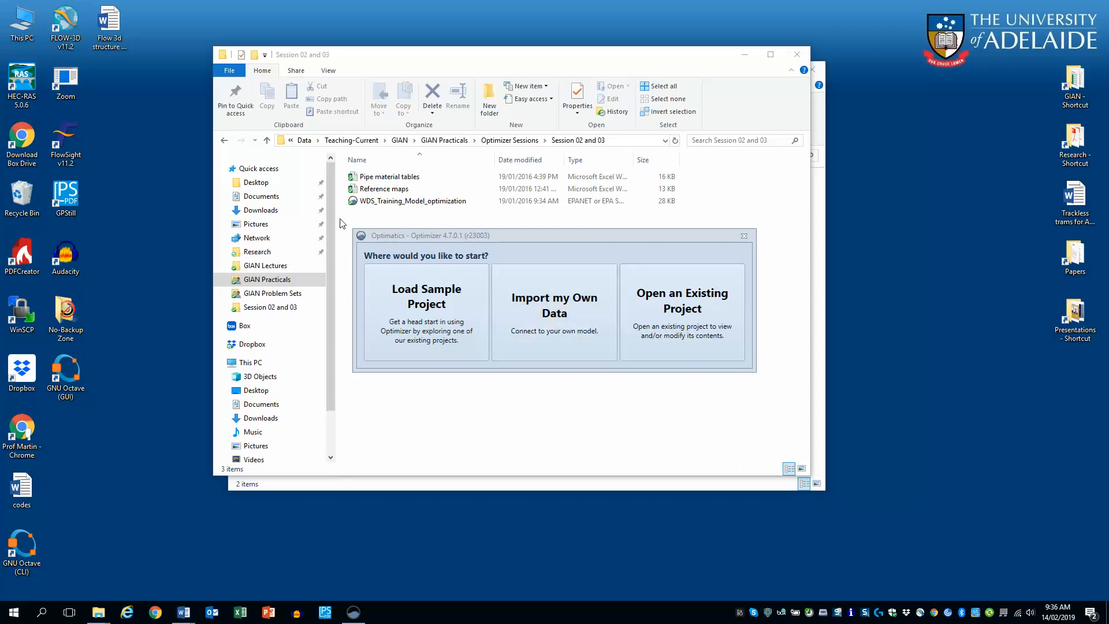
# Start a project from own data and choose the EPANET model in the Optimiser\Formulation folder for import.
pyautogui.click(546, 313)
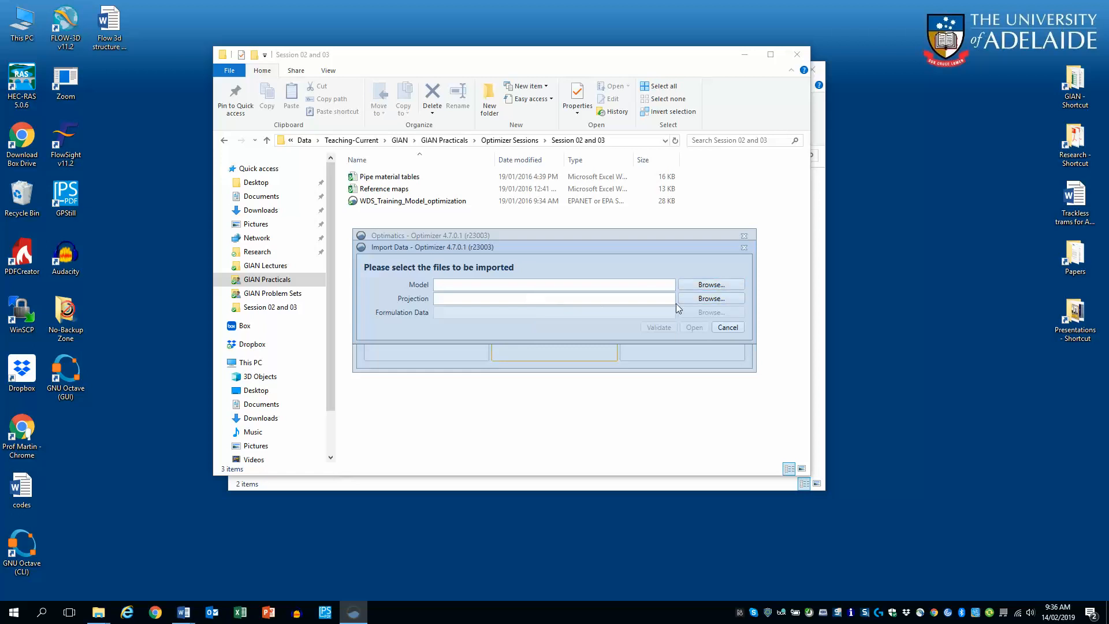
pyautogui.click(734, 287)
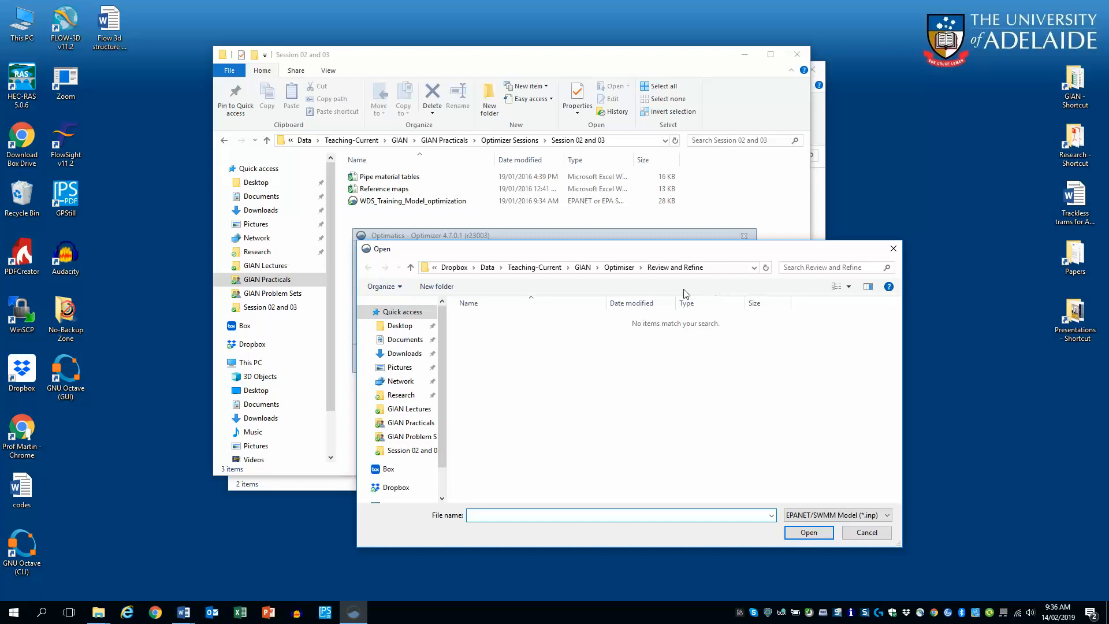
pyautogui.click(618, 267)
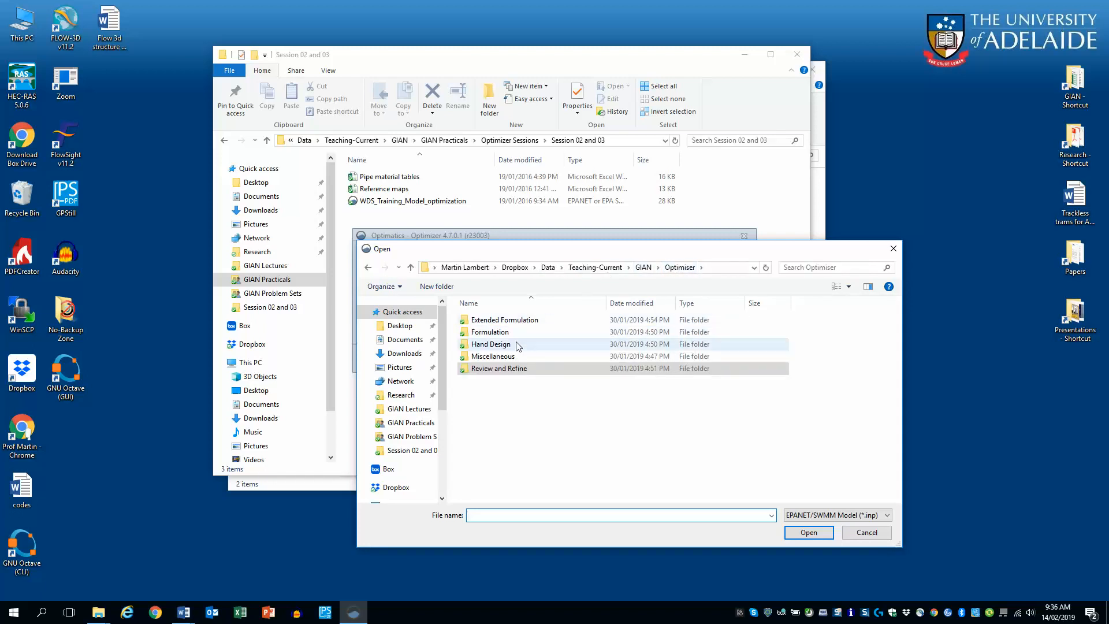
pyautogui.doubleClick(497, 331)
pyautogui.doubleClick(519, 320)
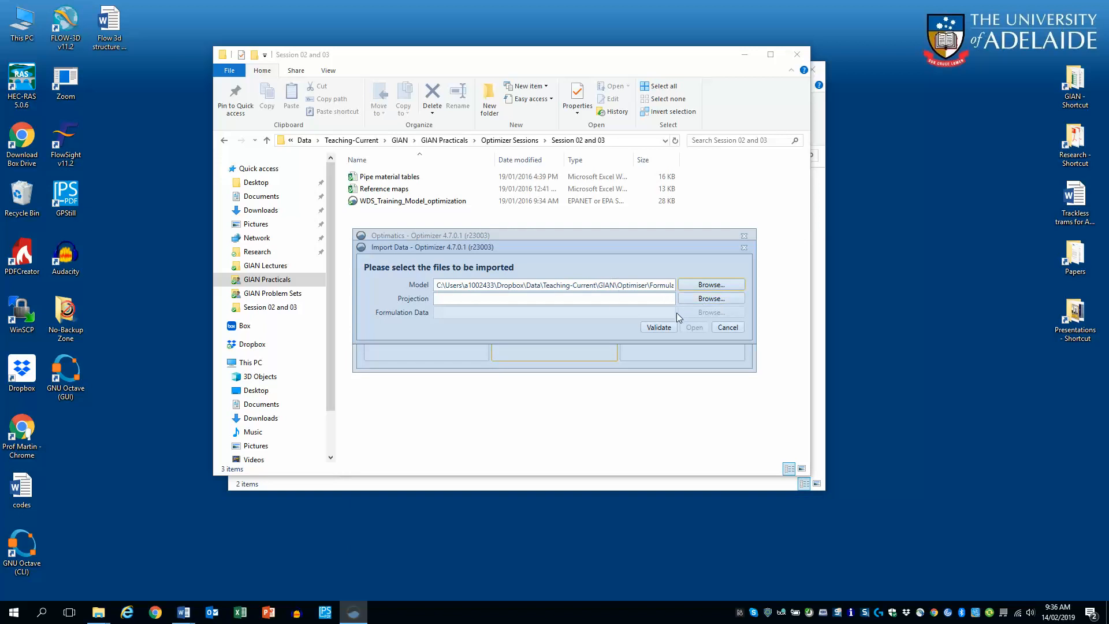
# Validate the chosen model file and open it with the spatial reference set to None.
pyautogui.click(662, 333)
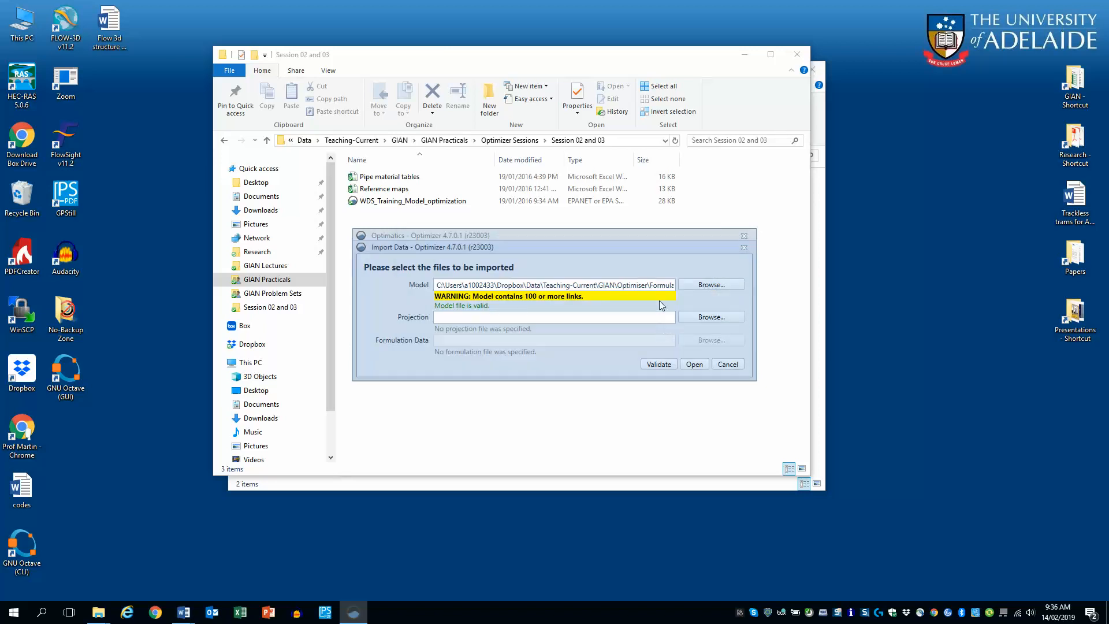
pyautogui.click(694, 365)
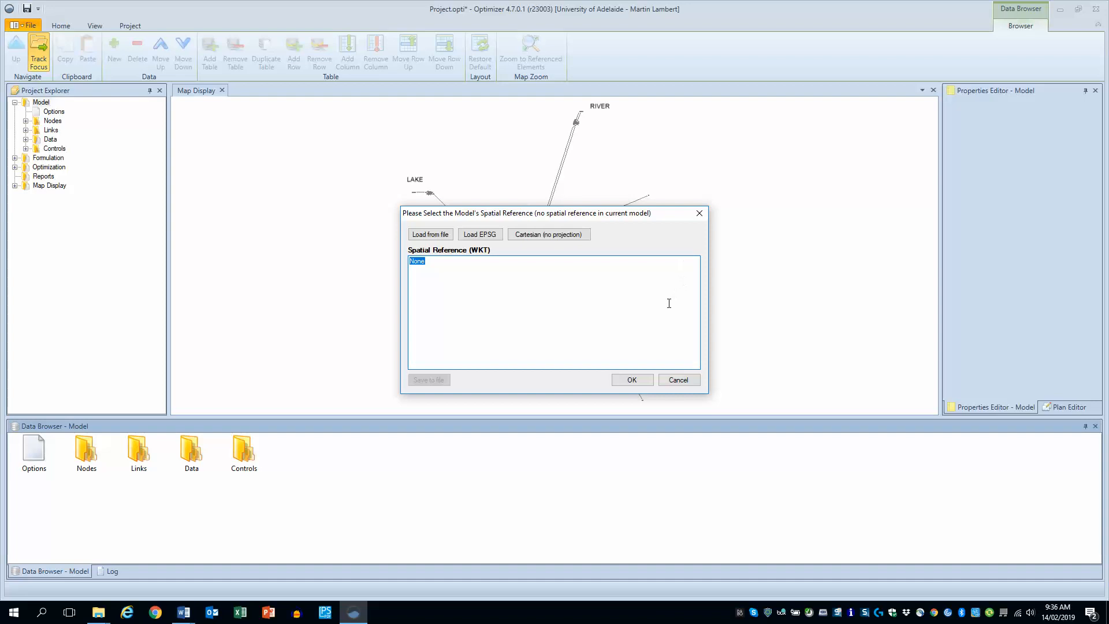
pyautogui.click(631, 379)
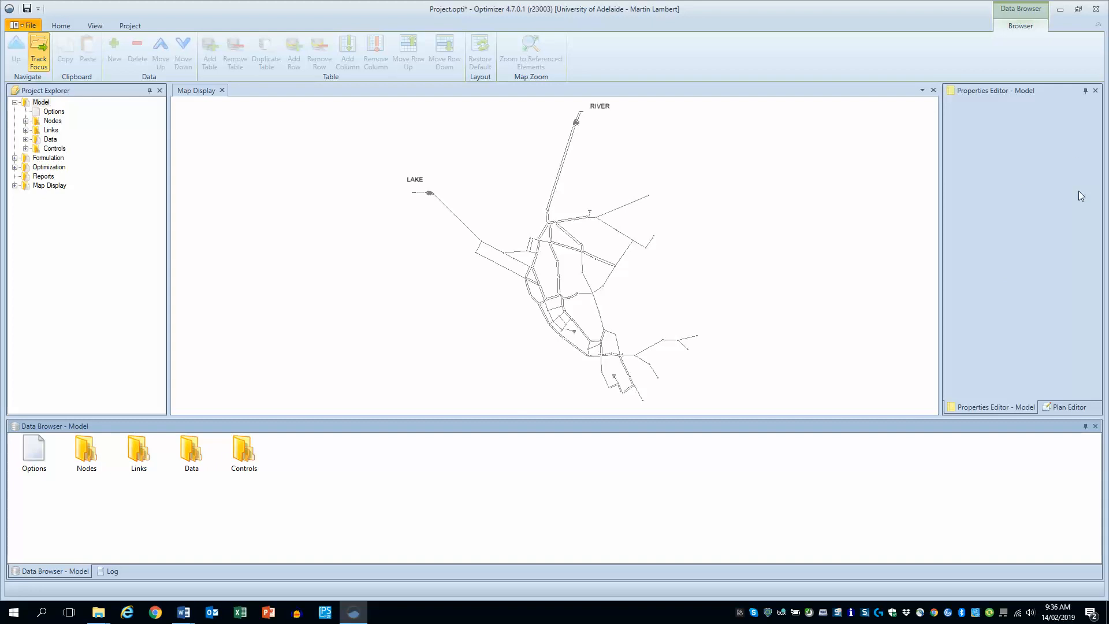
# Switch the project's workflow to the Formulate stage.
pyautogui.click(61, 25)
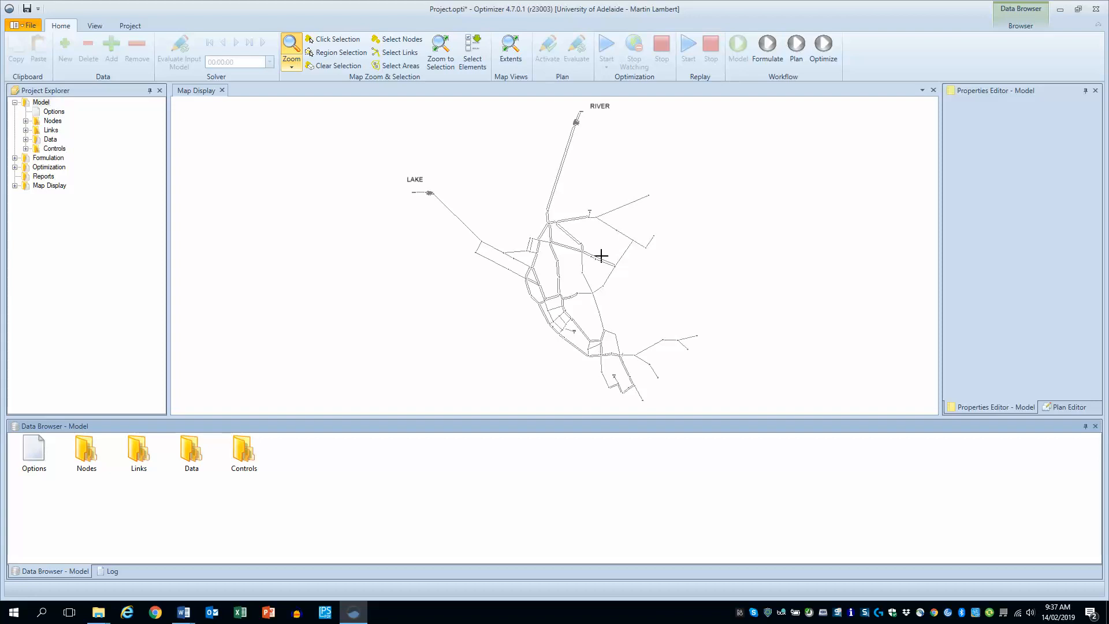
pyautogui.scroll(5, 599, 255)
pyautogui.scroll(-5, 570, 266)
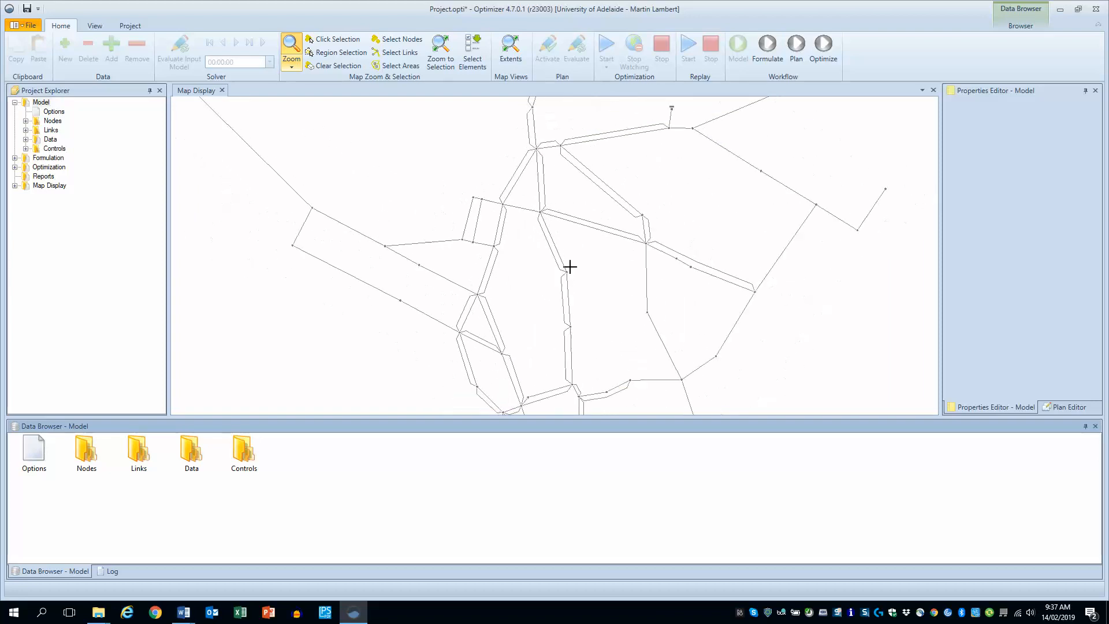
pyautogui.scroll(-1, 570, 266)
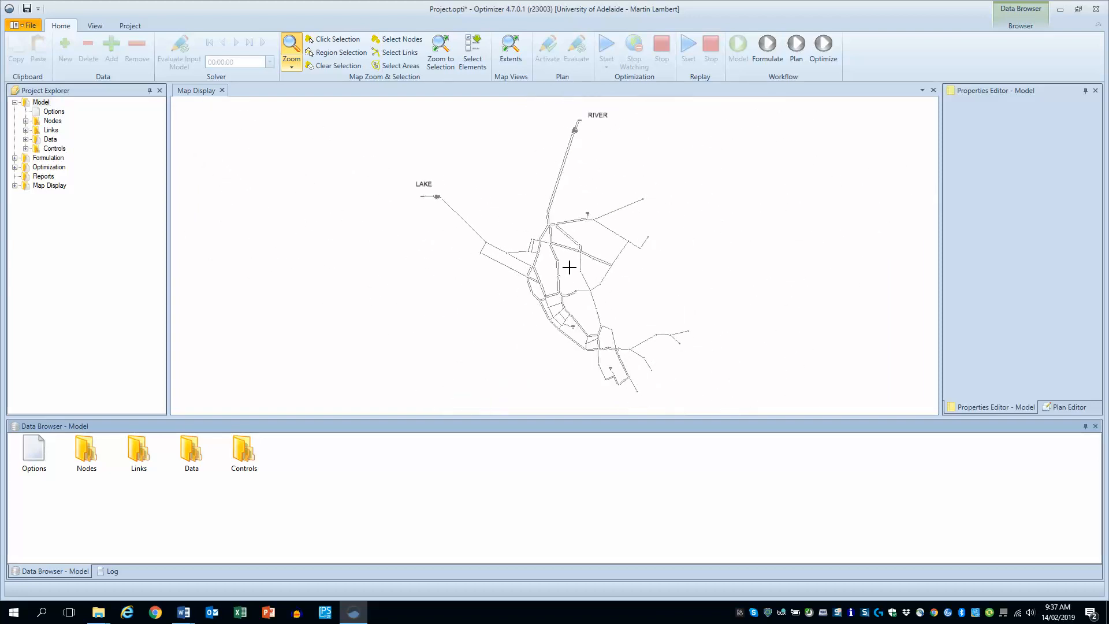
pyautogui.click(766, 53)
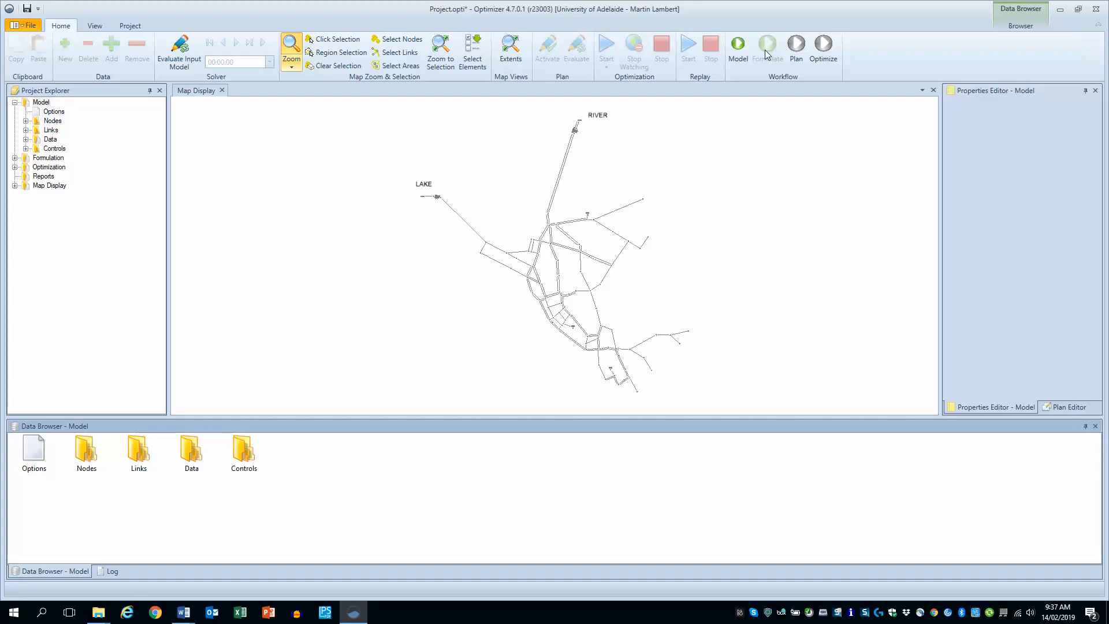
# Add two new planning criteria to the project's formulation.
pyautogui.click(14, 158)
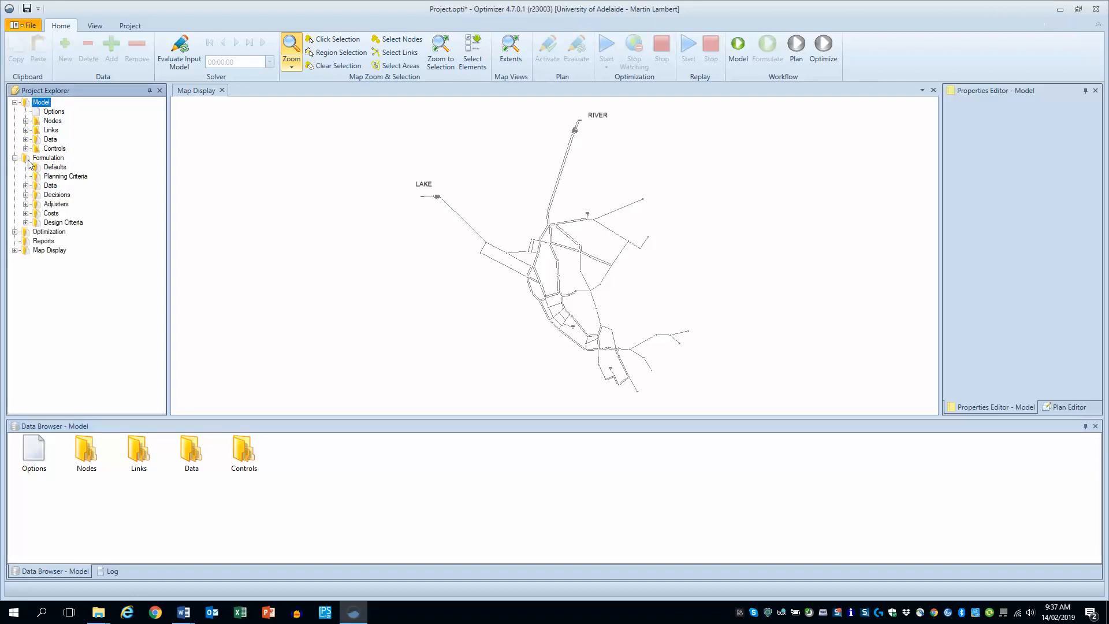
pyautogui.click(57, 178)
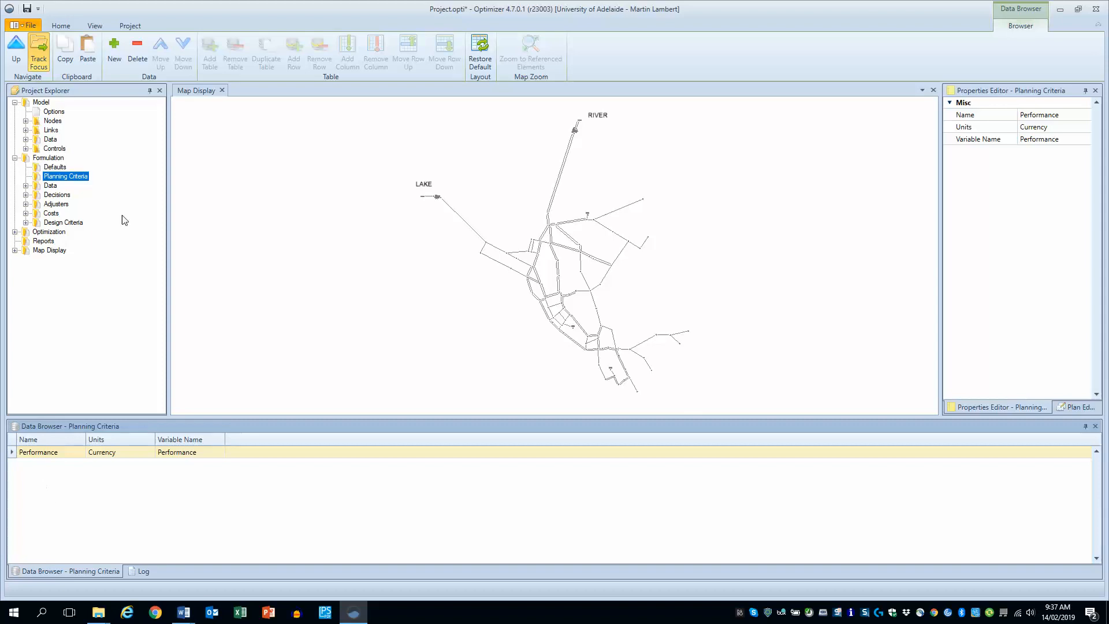
pyautogui.click(114, 67)
pyautogui.click(113, 67)
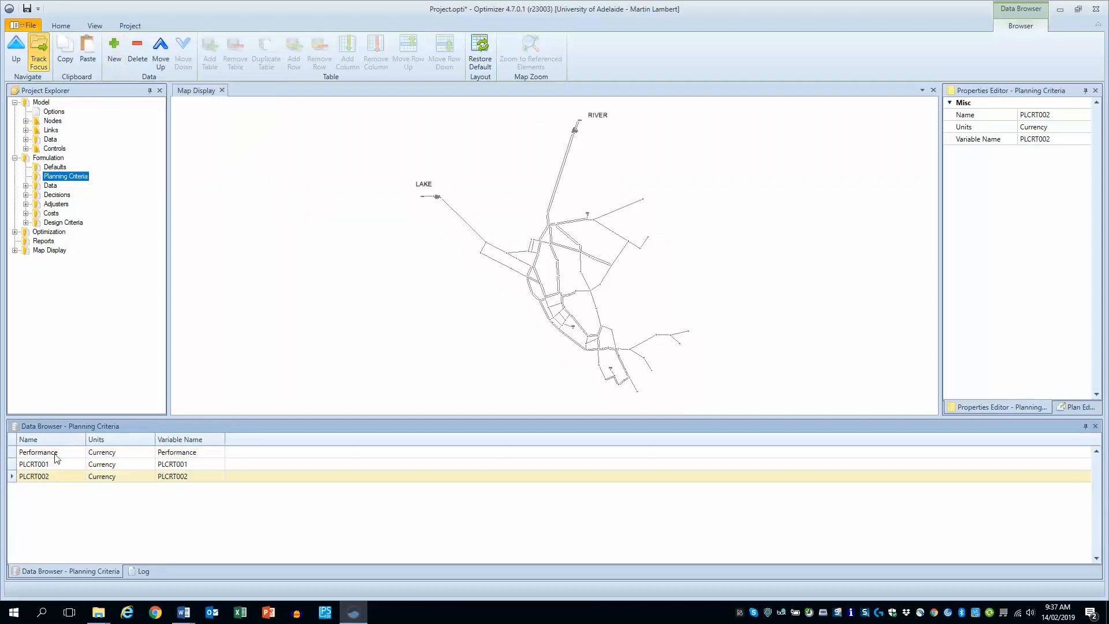
# Rename the Performance planning criterion as Pipe Costs and set its variable name to PC.
pyautogui.click(55, 454)
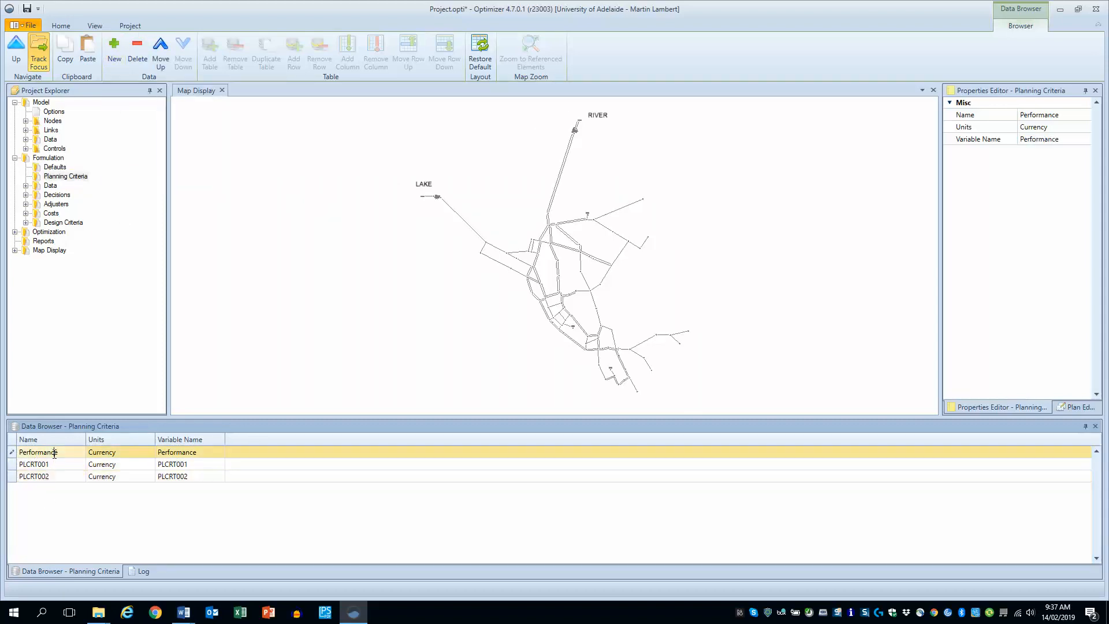
pyautogui.write('Pipe Costs')
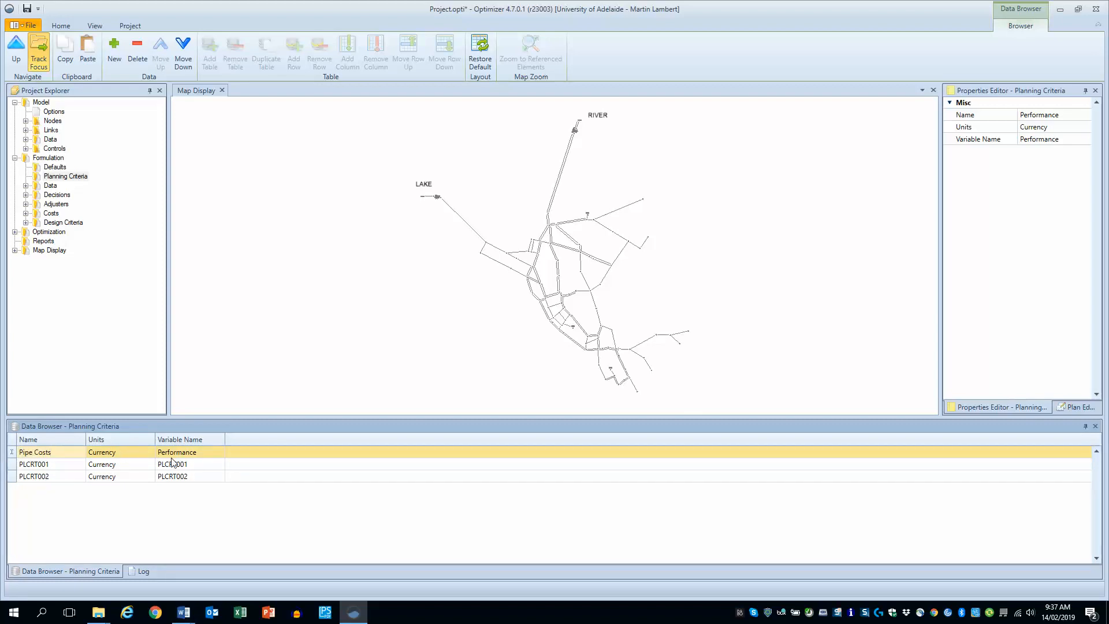
pyautogui.click(197, 463)
pyautogui.moveTo(206, 455); pyautogui.dragTo(153, 456)
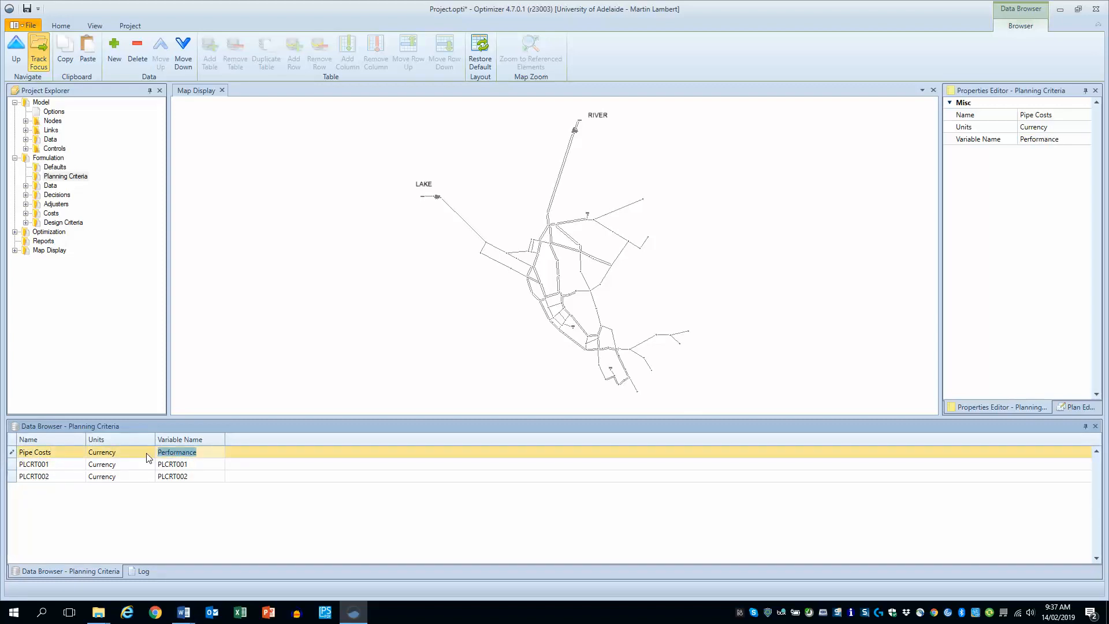
pyautogui.write('PC')
# Rename the second planning criterion as Pressure Penalties and set its variable name to PP.
pyautogui.moveTo(66, 464); pyautogui.dragTo(8, 468)
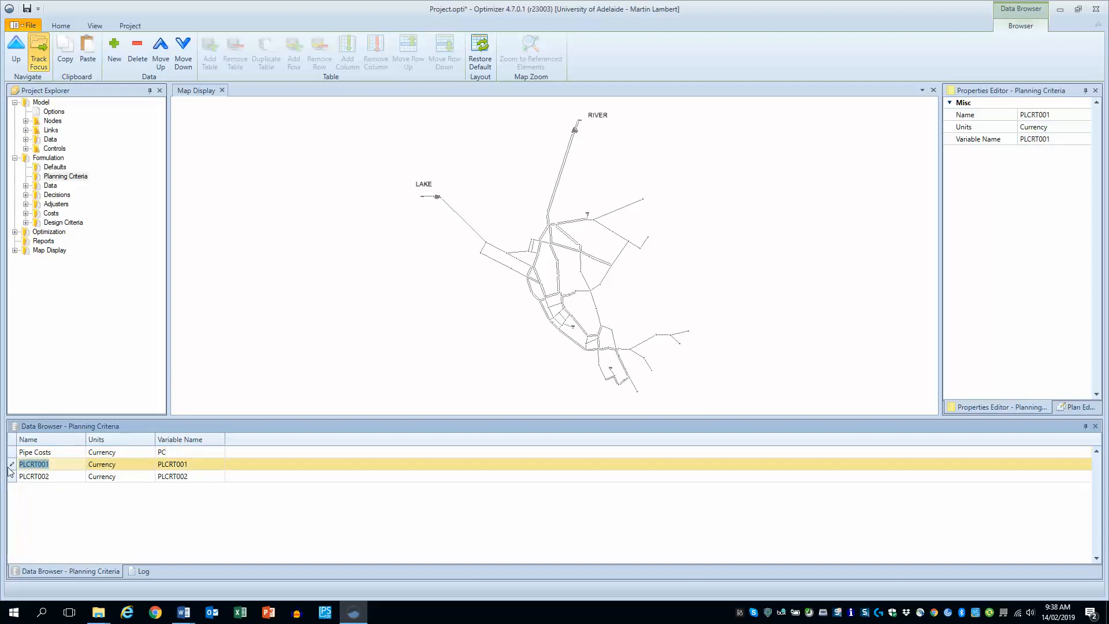
pyautogui.write('Pressure Penalties')
pyautogui.click(172, 467)
pyautogui.doubleClick(173, 468)
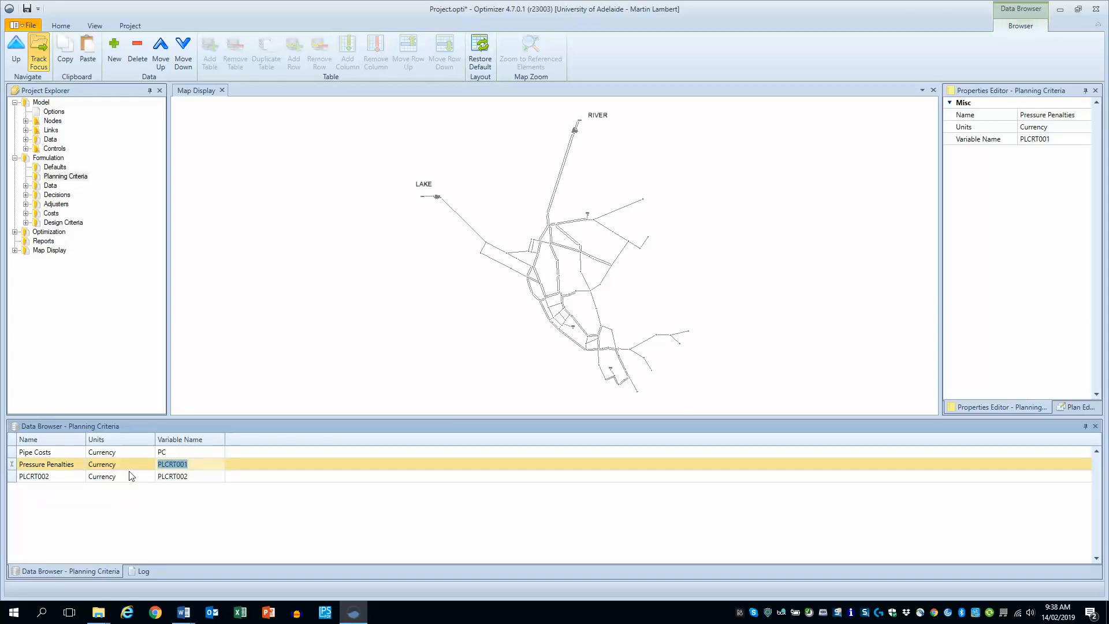
pyautogui.write('PP')
pyautogui.click(67, 469)
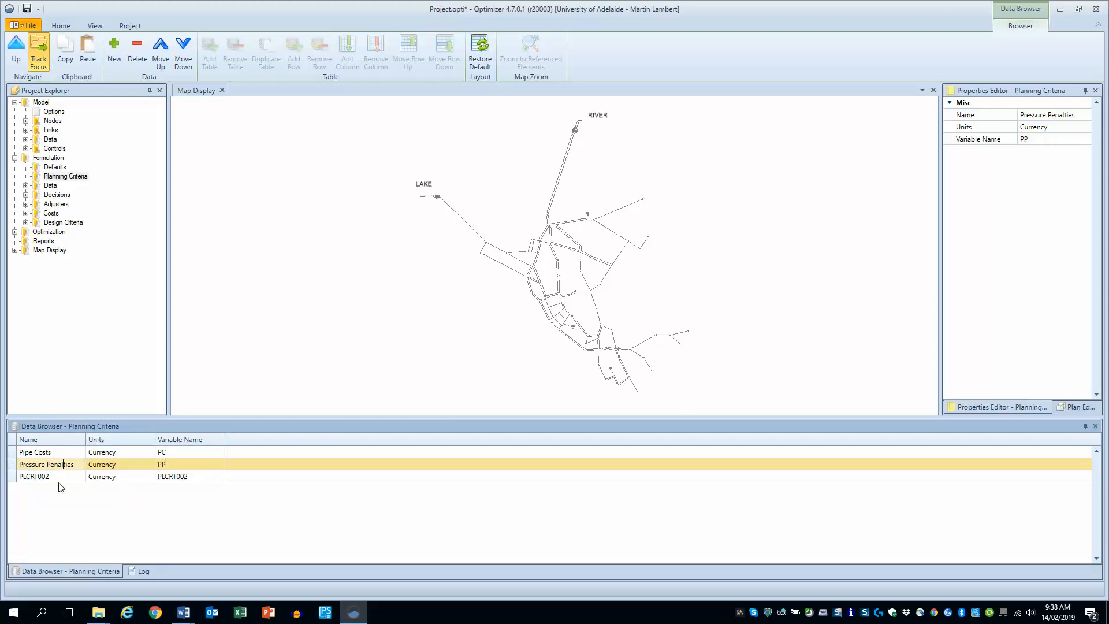
# Rename the third planning criterion as Tank Penalties and set its variable name to TP.
pyautogui.click(54, 478)
pyautogui.moveTo(54, 477); pyautogui.dragTo(2, 476)
pyautogui.write('Tank Pen')
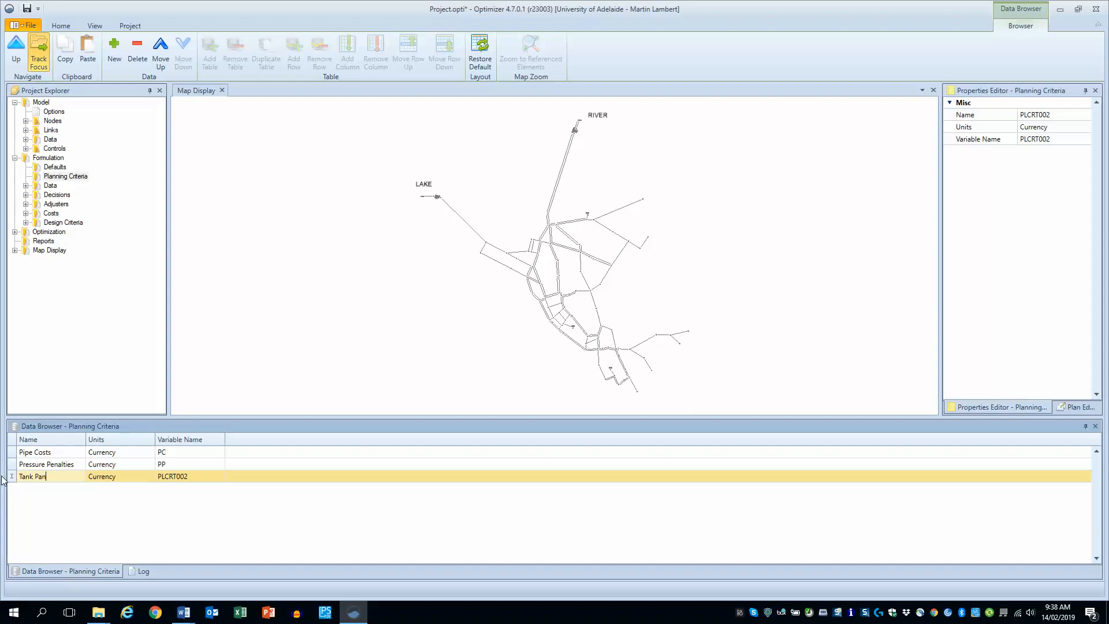
pyautogui.press('BackSpace')
pyautogui.write('enalties')
pyautogui.click(169, 477)
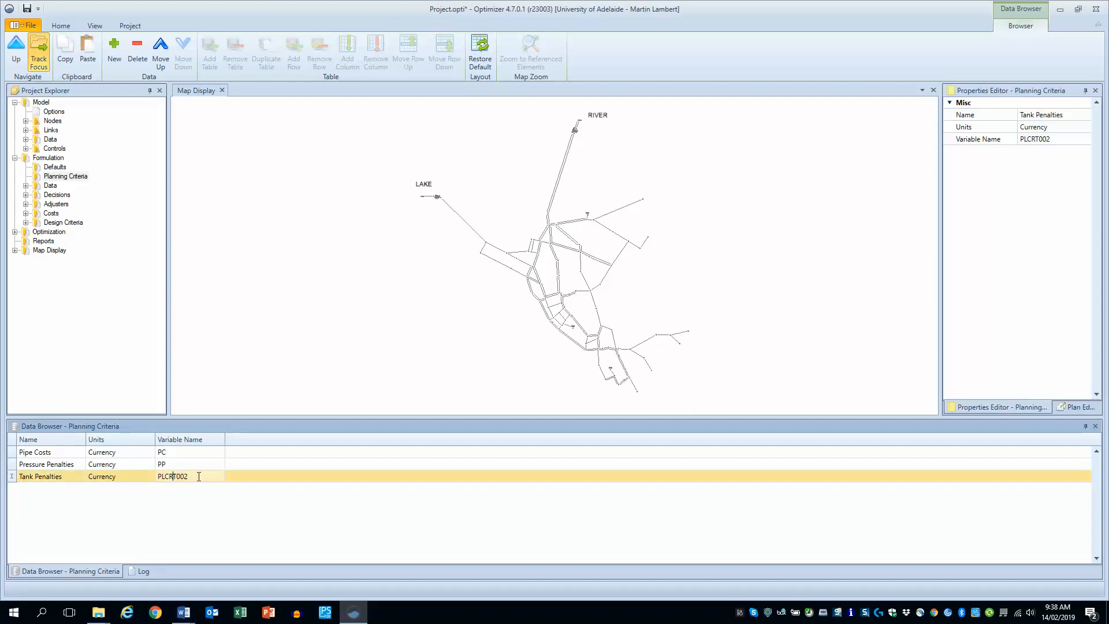
pyautogui.write('TP')
pyautogui.press('Return')
# Set the equation of the Fitness optimization objective to PC+PP+TP.
pyautogui.click(15, 232)
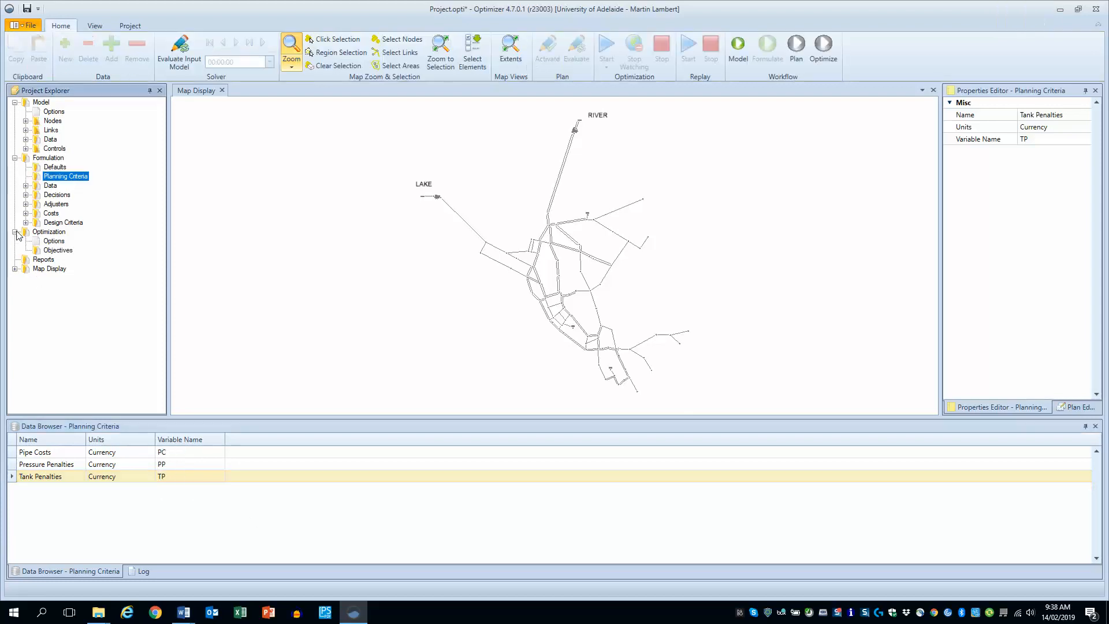
pyautogui.click(46, 251)
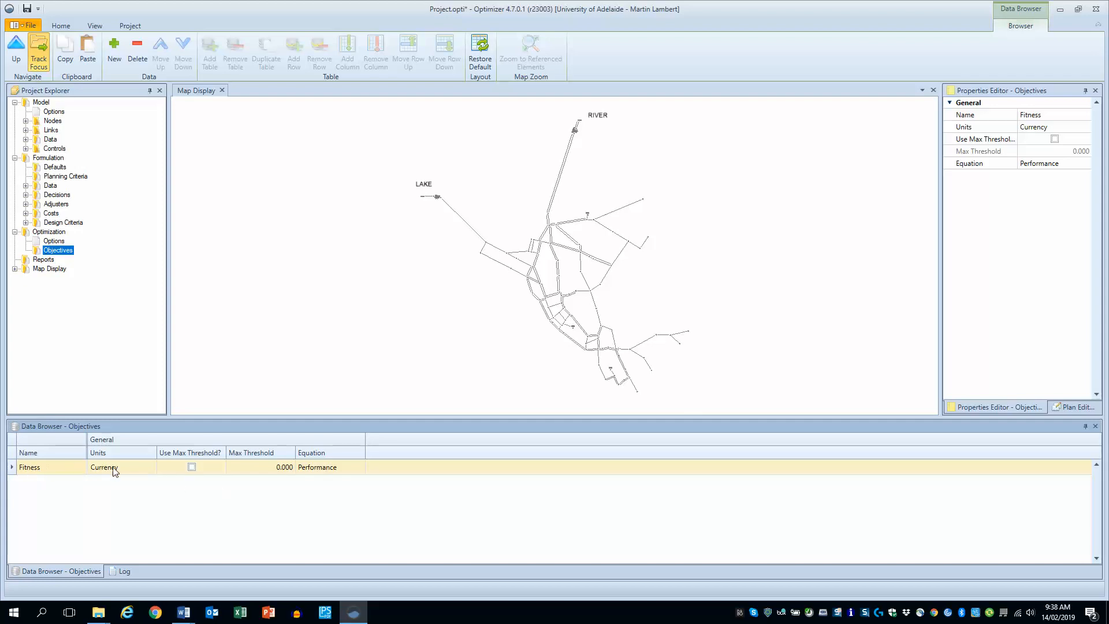
pyautogui.click(343, 472)
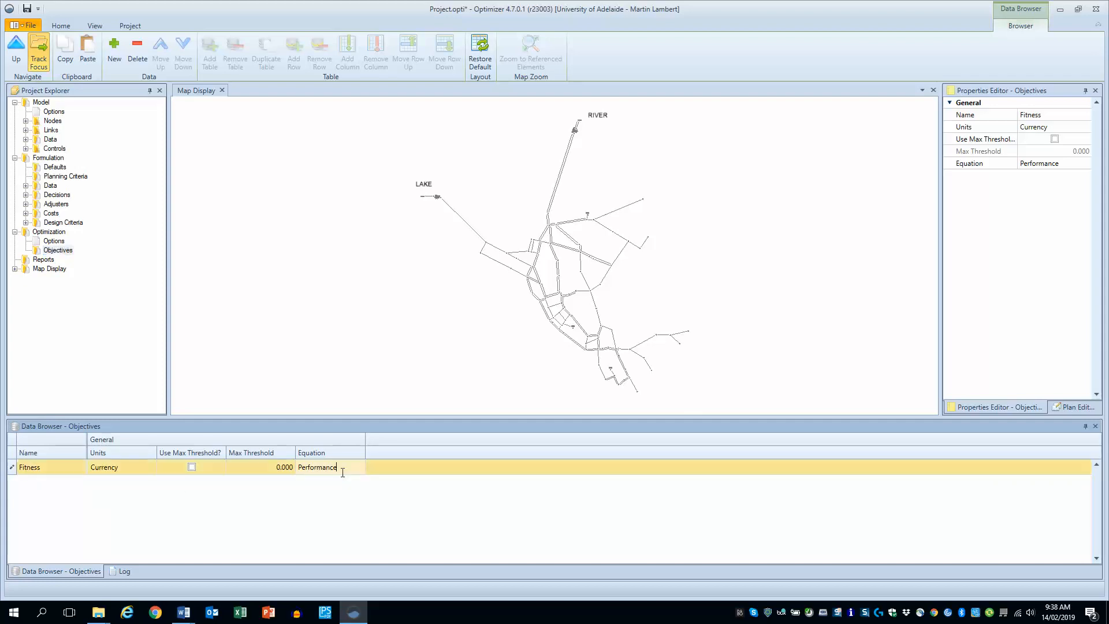
pyautogui.moveTo(342, 473); pyautogui.dragTo(299, 474)
pyautogui.write('pc')
pyautogui.write('PC')
pyautogui.write('+PP')
pyautogui.write('+TP')
pyautogui.click(324, 503)
pyautogui.click(70, 328)
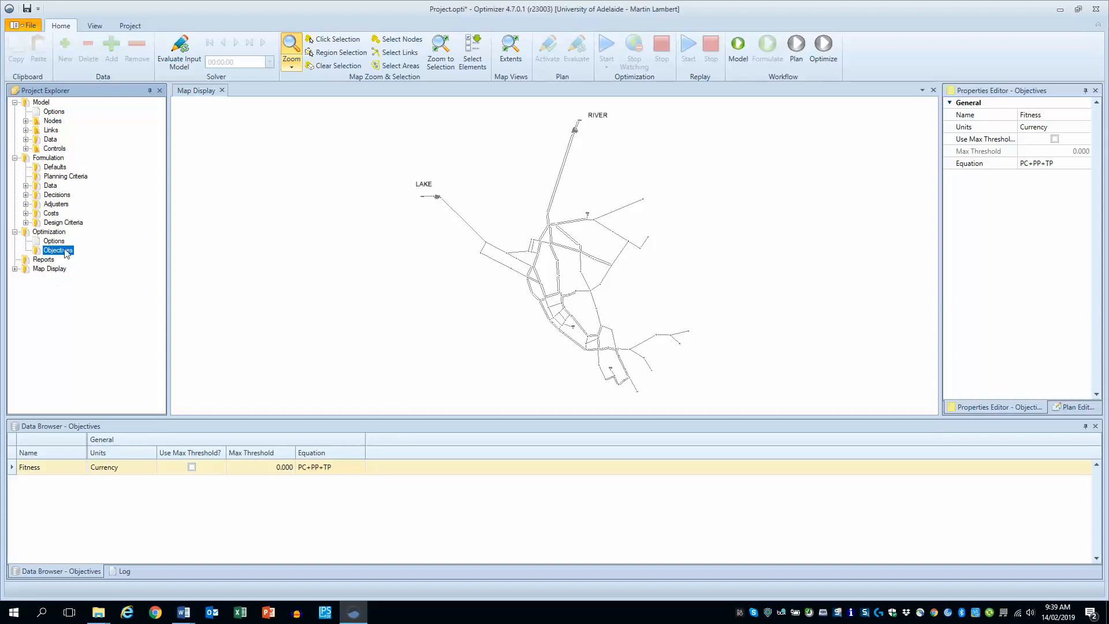
# Display the formulation's Pipe Material Tables, and open the Pipe material tables workbook from the Session 02 and 03 folder in Excel.
pyautogui.click(27, 185)
pyautogui.click(62, 196)
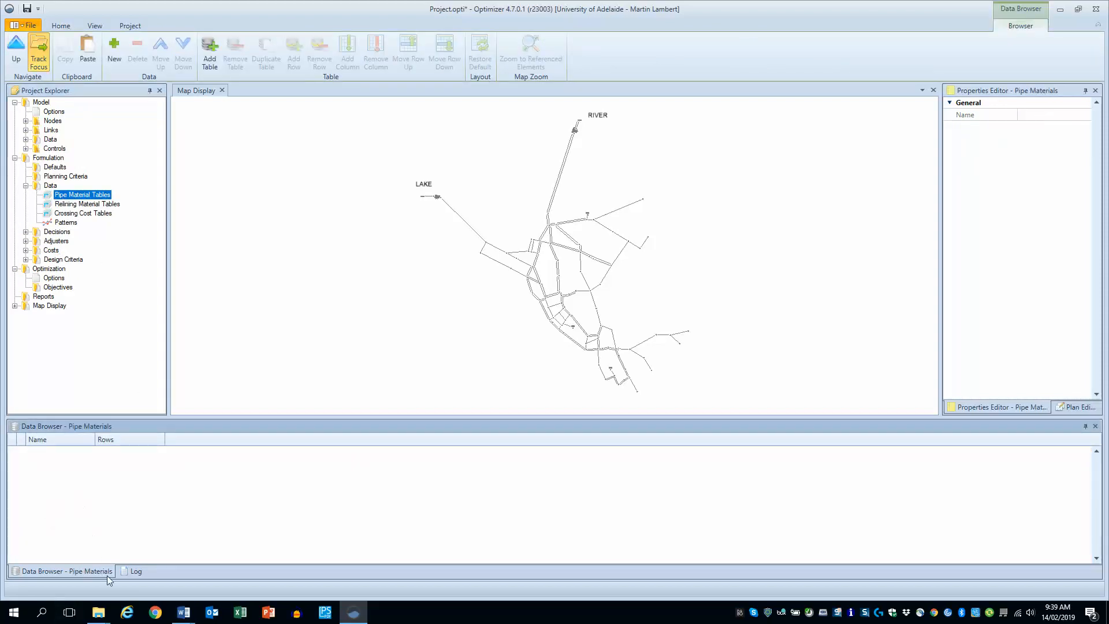
pyautogui.click(99, 612)
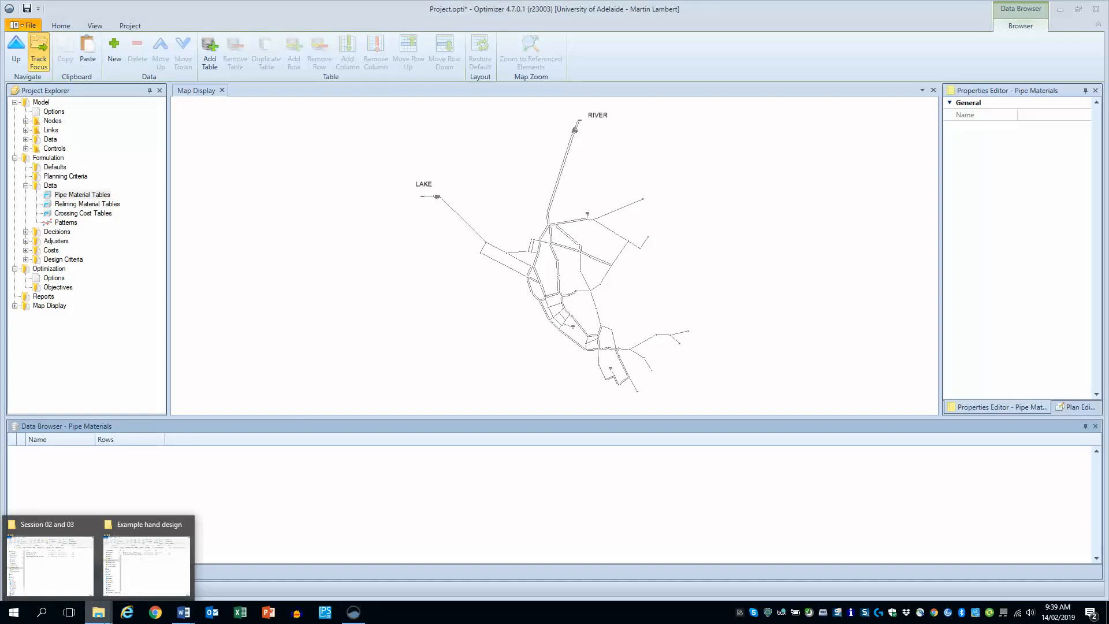
pyautogui.click(71, 574)
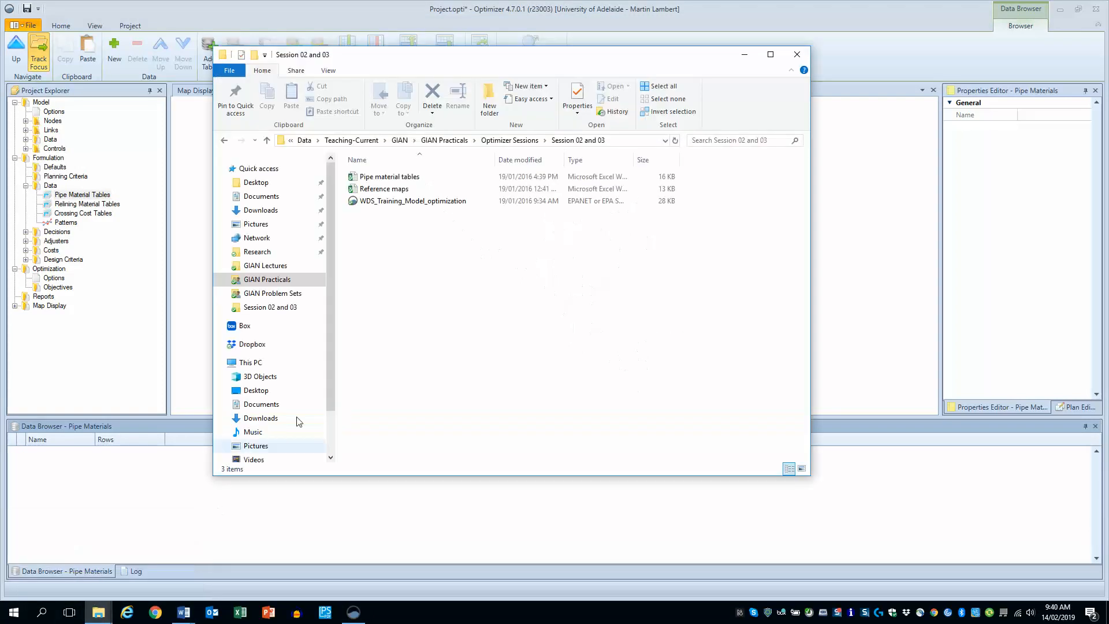
pyautogui.doubleClick(411, 181)
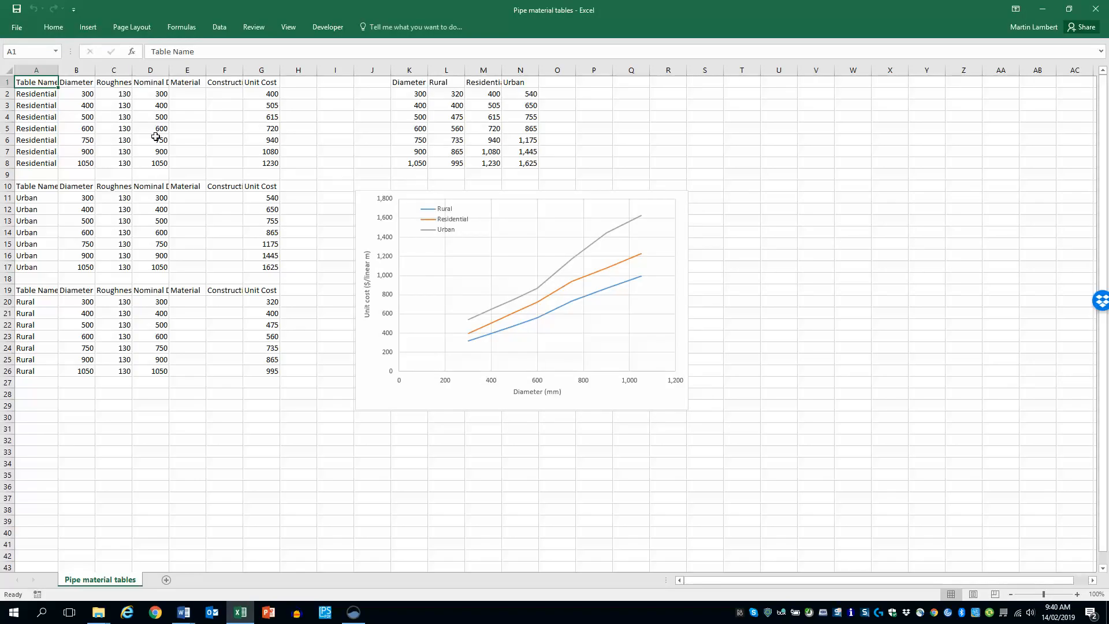
# Copy the Residential table in cells A1:G8, paste it into Optimizer's pipe material tables and check its rows.
pyautogui.moveTo(41, 86); pyautogui.dragTo(264, 163)
pyautogui.rightClick(264, 162)
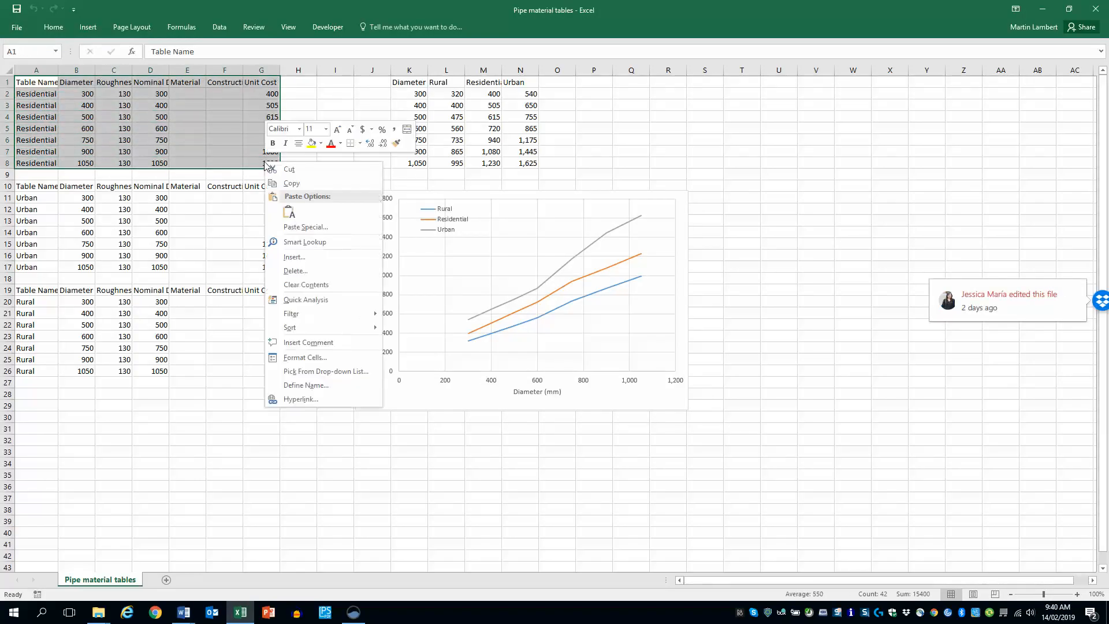
pyautogui.click(287, 180)
pyautogui.click(353, 611)
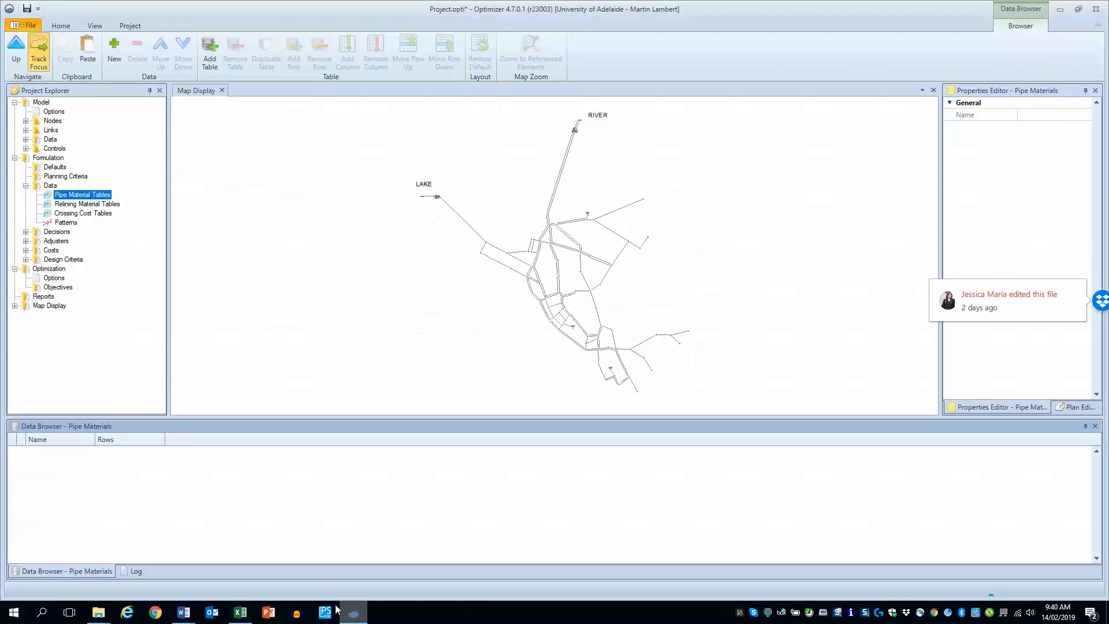
pyautogui.click(78, 447)
pyautogui.click(87, 49)
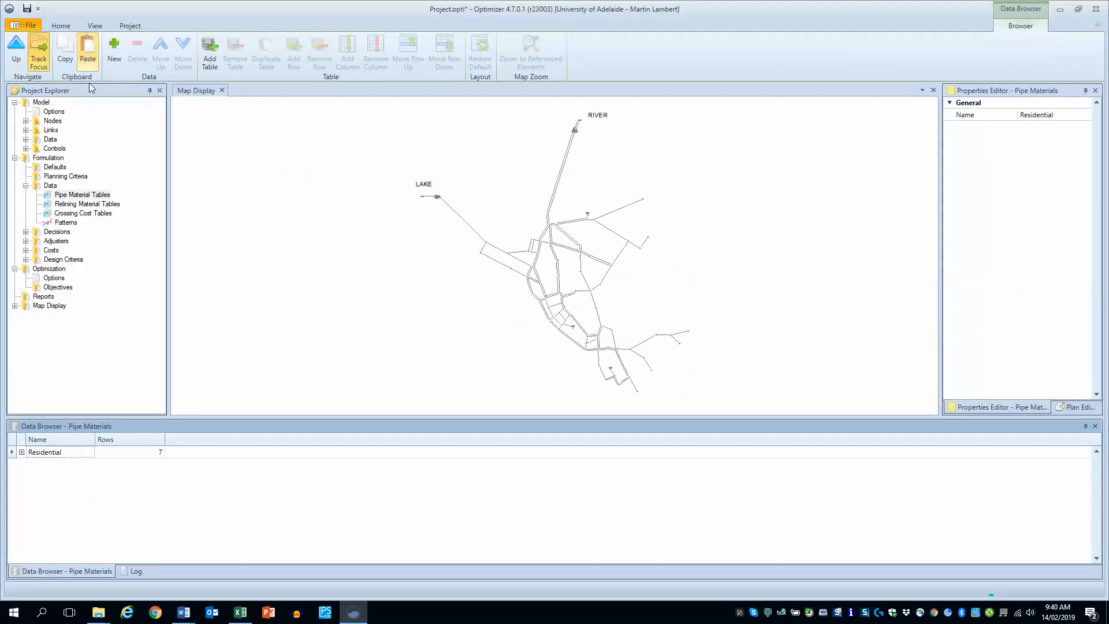
pyautogui.click(21, 453)
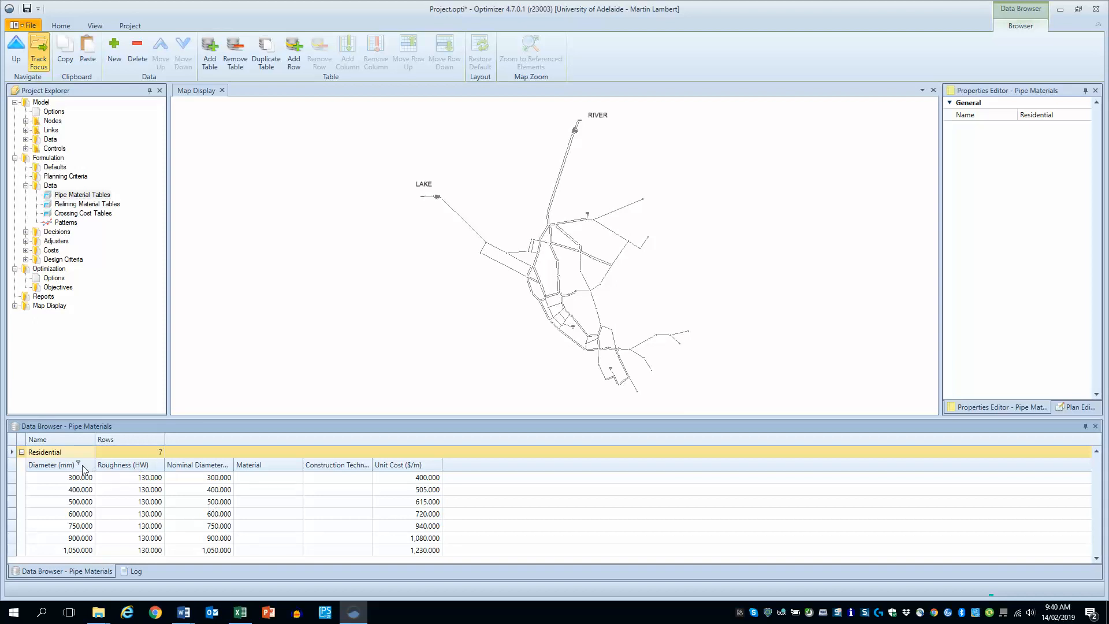
pyautogui.click(21, 452)
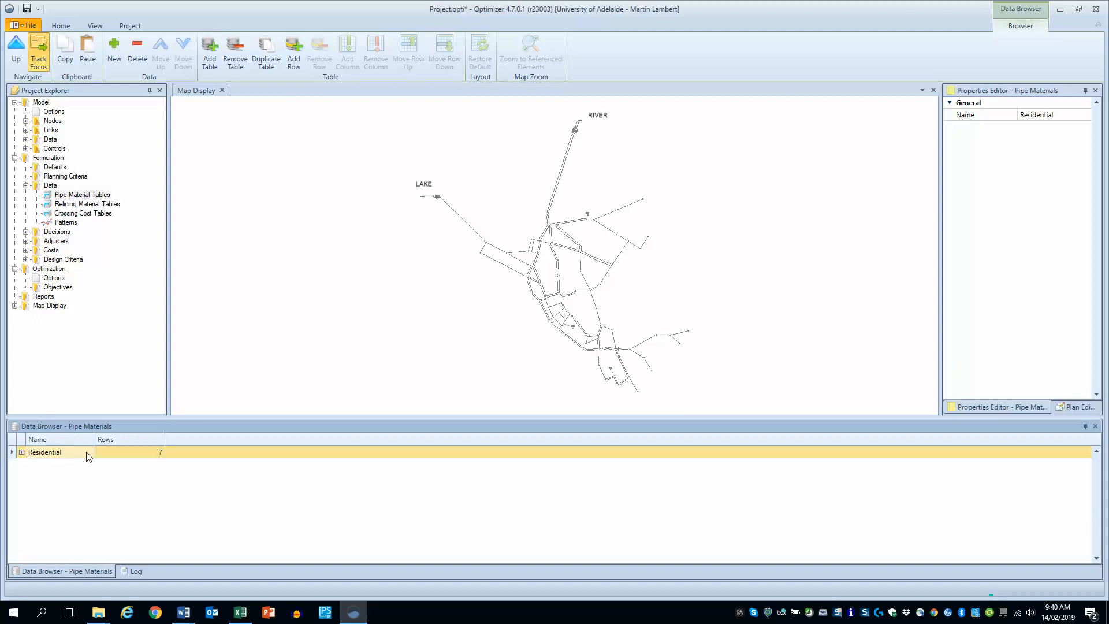
# Copy the Urban table in cells A10:G17 of the Excel workbook and paste it into Optimizer's pipe material tables.
pyautogui.click(240, 612)
pyautogui.moveTo(31, 185); pyautogui.dragTo(271, 267)
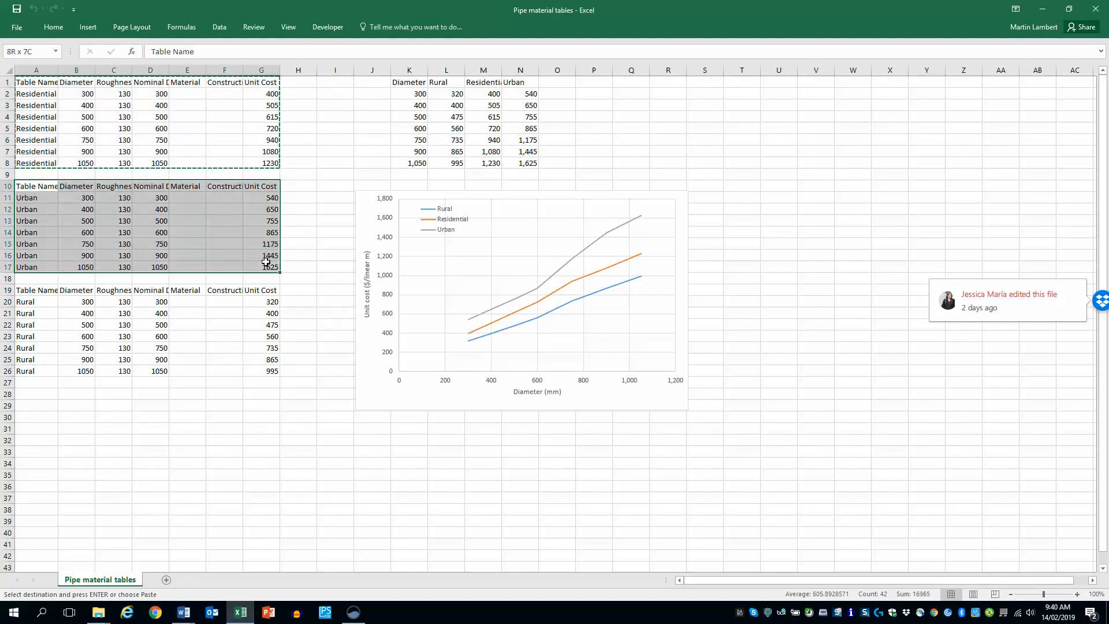
pyautogui.rightClick(267, 259)
pyautogui.click(280, 283)
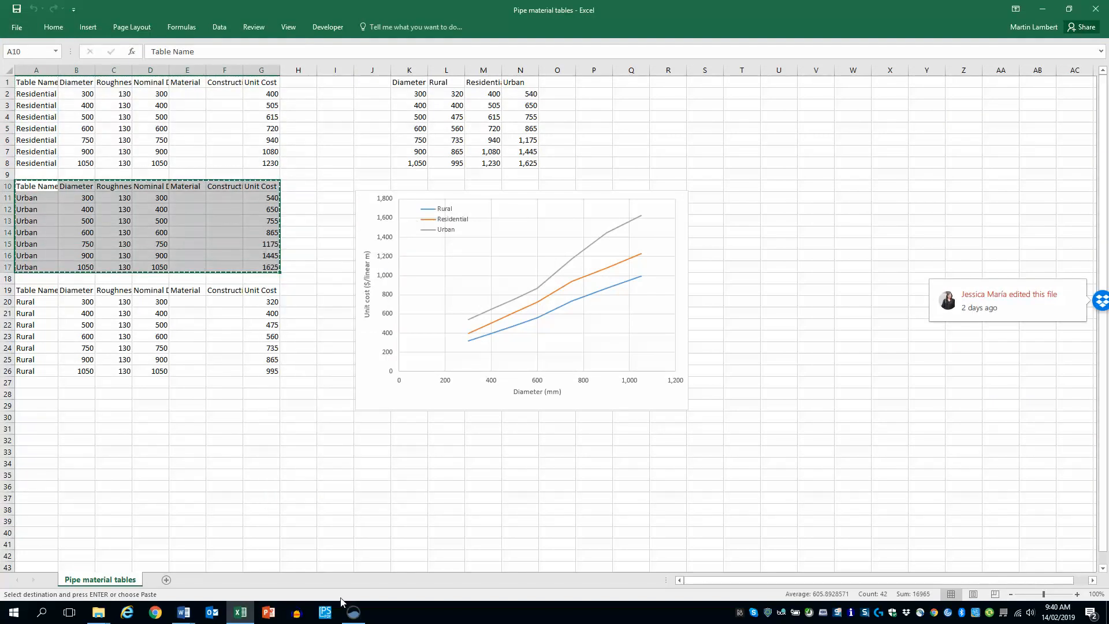
pyautogui.click(354, 612)
pyautogui.click(88, 48)
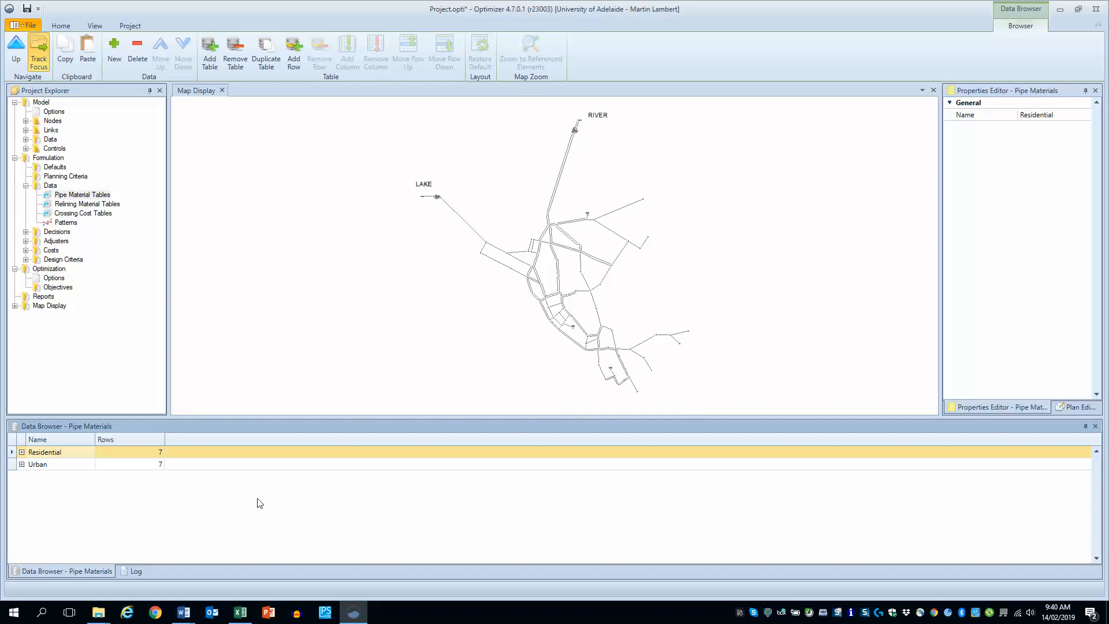
# Copy the Rural table in cells A19:G26 of the Excel workbook and paste it into Optimizer's pipe material tables.
pyautogui.click(240, 612)
pyautogui.moveTo(39, 292); pyautogui.dragTo(272, 371)
pyautogui.rightClick(147, 344)
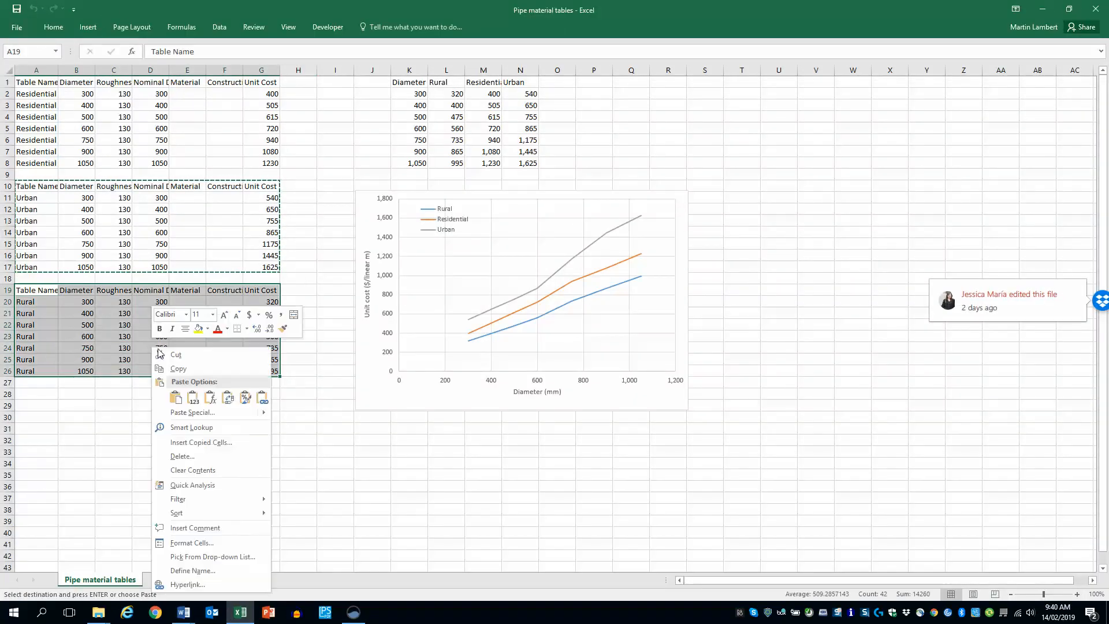
pyautogui.click(174, 370)
pyautogui.click(354, 612)
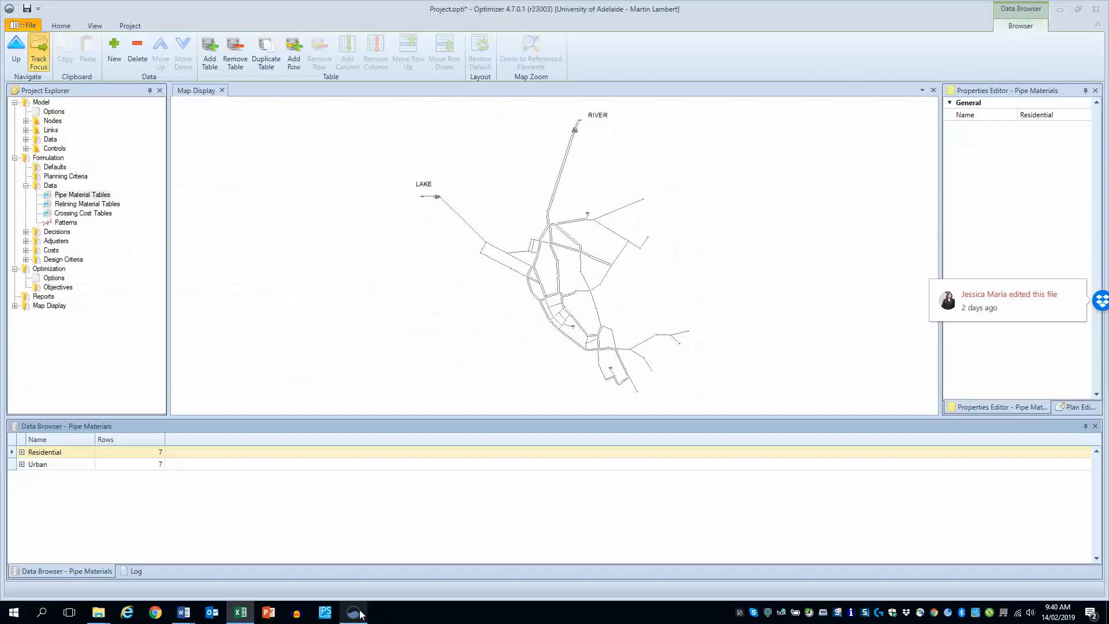
pyautogui.click(86, 57)
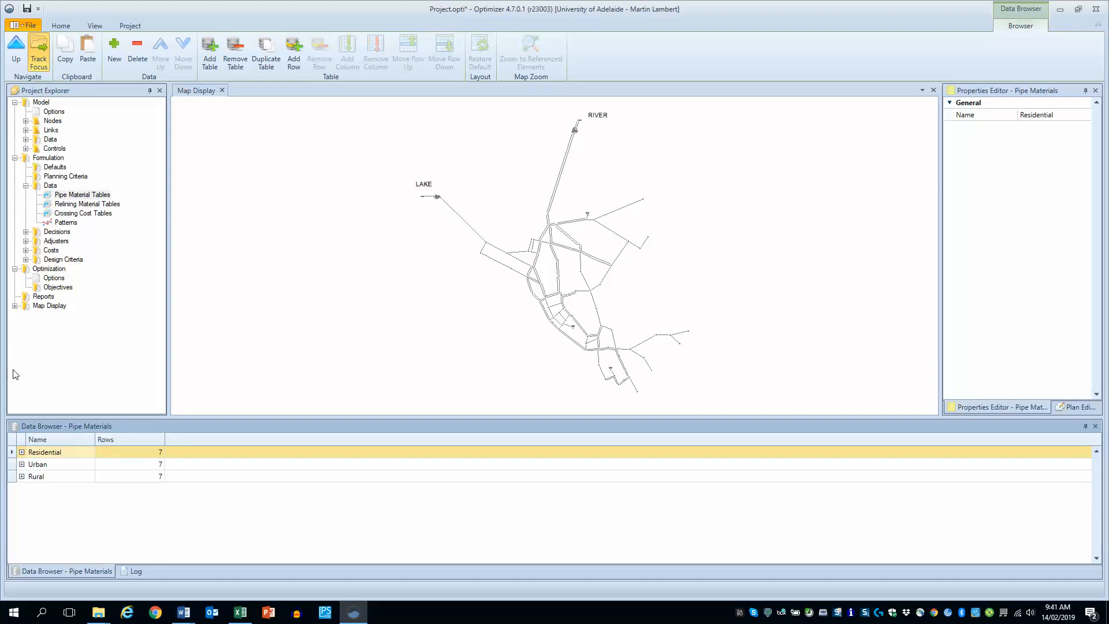
# Display the formulation's pipe decisions and add three new pipe decisions.
pyautogui.click(25, 232)
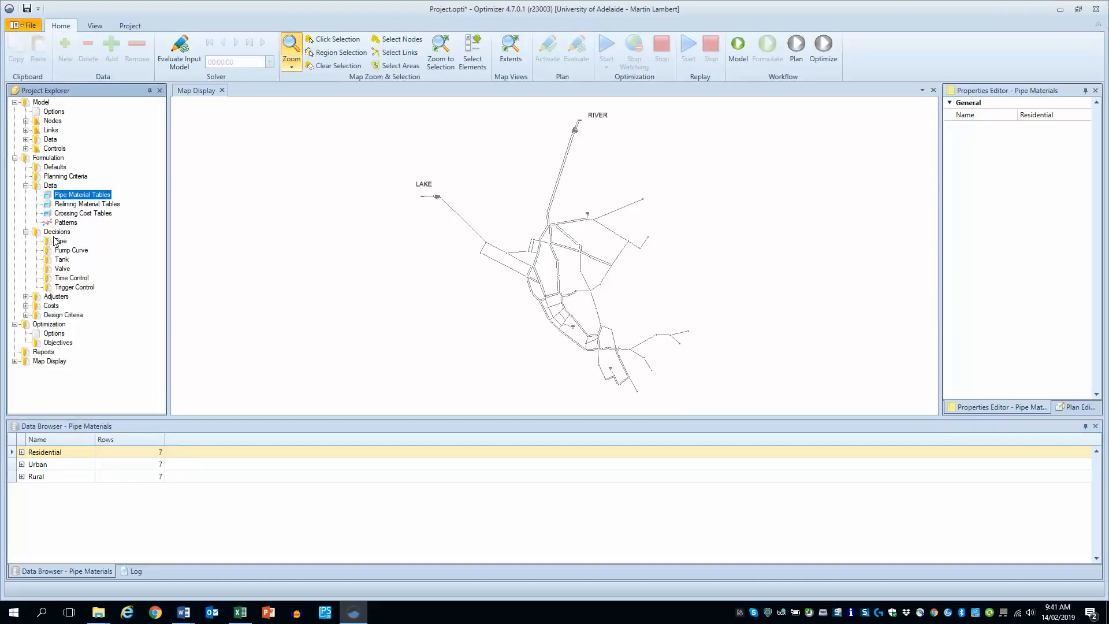
pyautogui.click(55, 246)
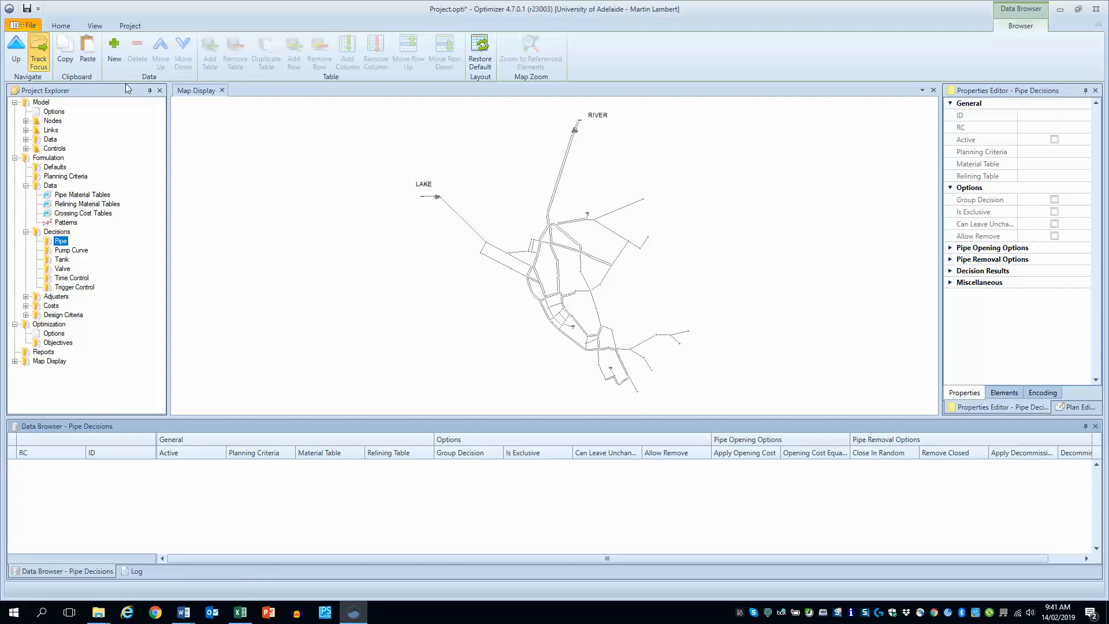
pyautogui.click(121, 54)
pyautogui.click(121, 53)
pyautogui.click(121, 53)
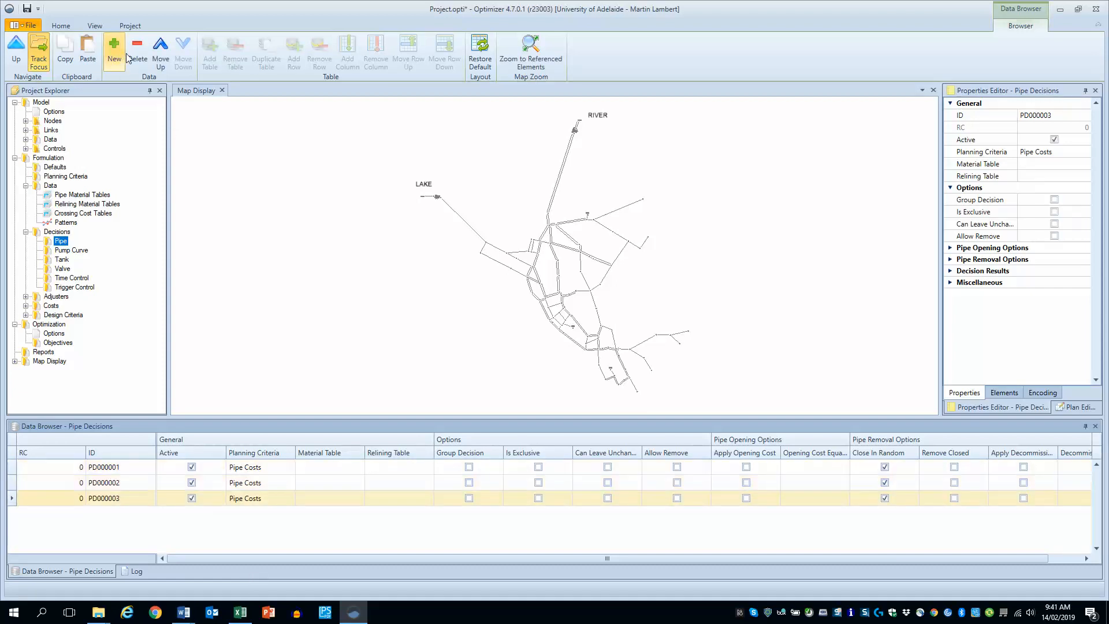
# Set the IDs of the three pipe decisions to New Rural, New Residential and New Urban, in that order.
pyautogui.click(126, 469)
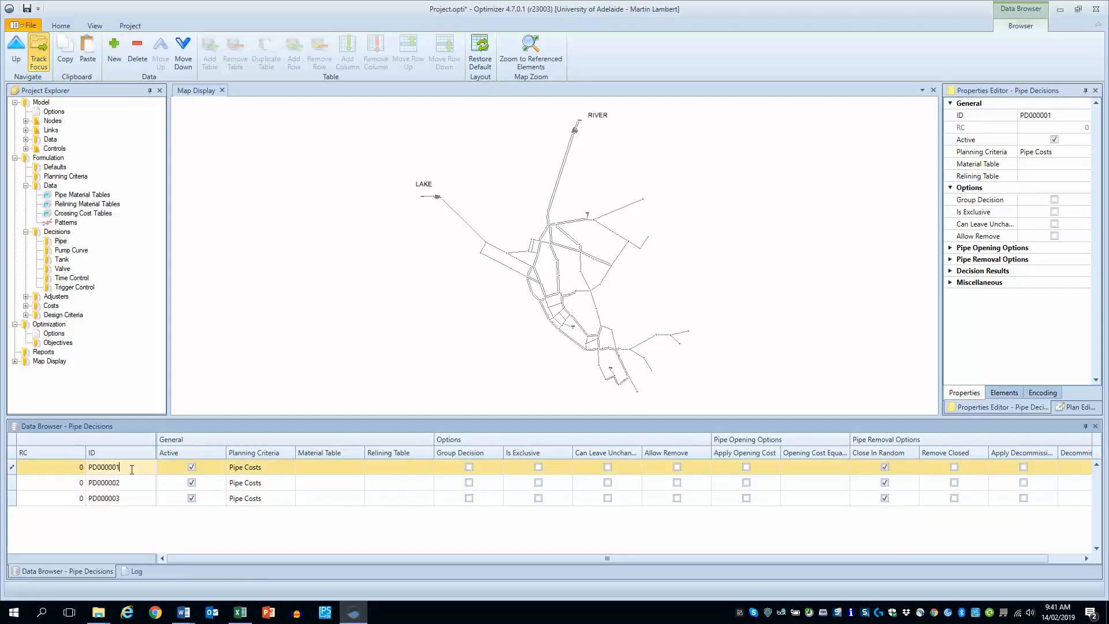
pyautogui.press('BackSpace')
pyautogui.write('New Rural')
pyautogui.press('Return')
pyautogui.write('New')
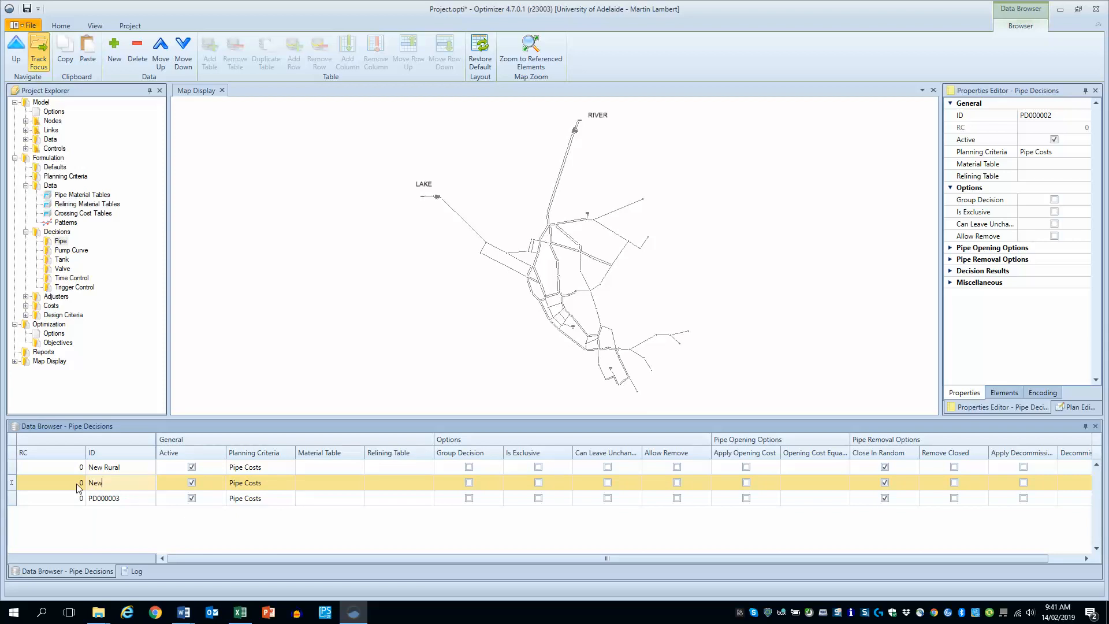
pyautogui.write(' Residential')
pyautogui.click(118, 500)
pyautogui.doubleClick(118, 500)
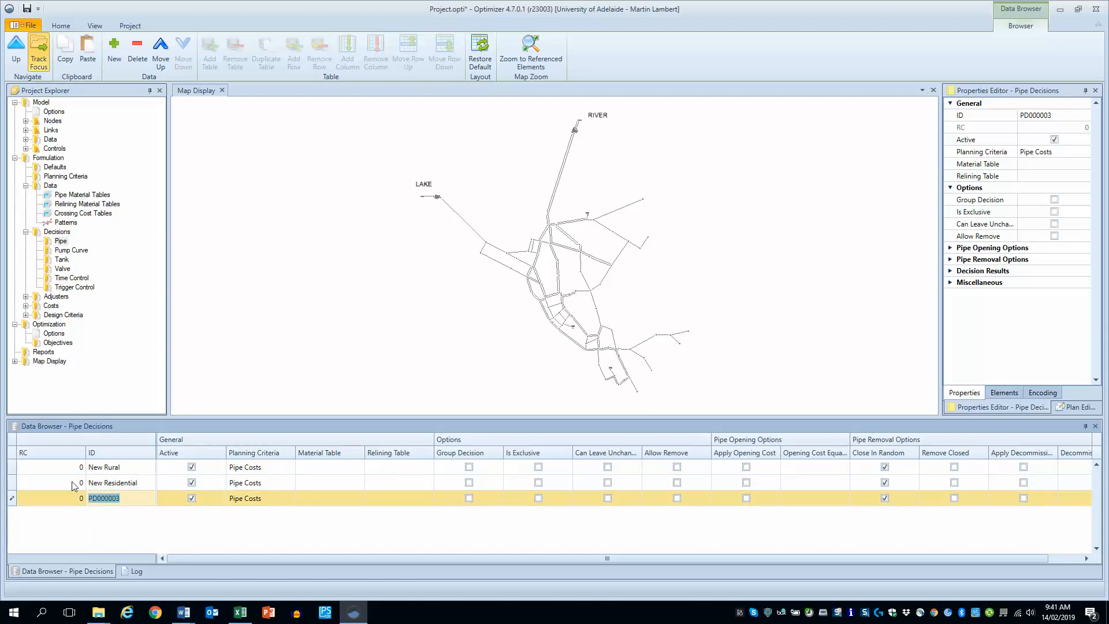
pyautogui.write('New Urban')
pyautogui.click(165, 535)
# Assign the Rural, Residential and Urban material tables to the New Rural, New Residential and New Urban pipe decisions respectively.
pyautogui.click(355, 466)
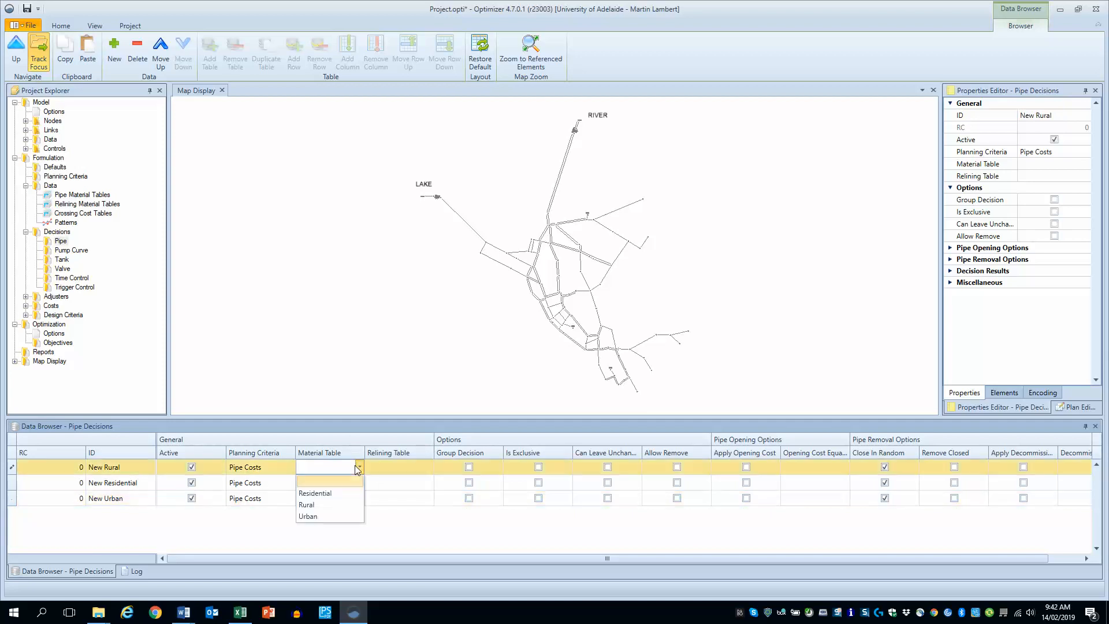
pyautogui.click(316, 506)
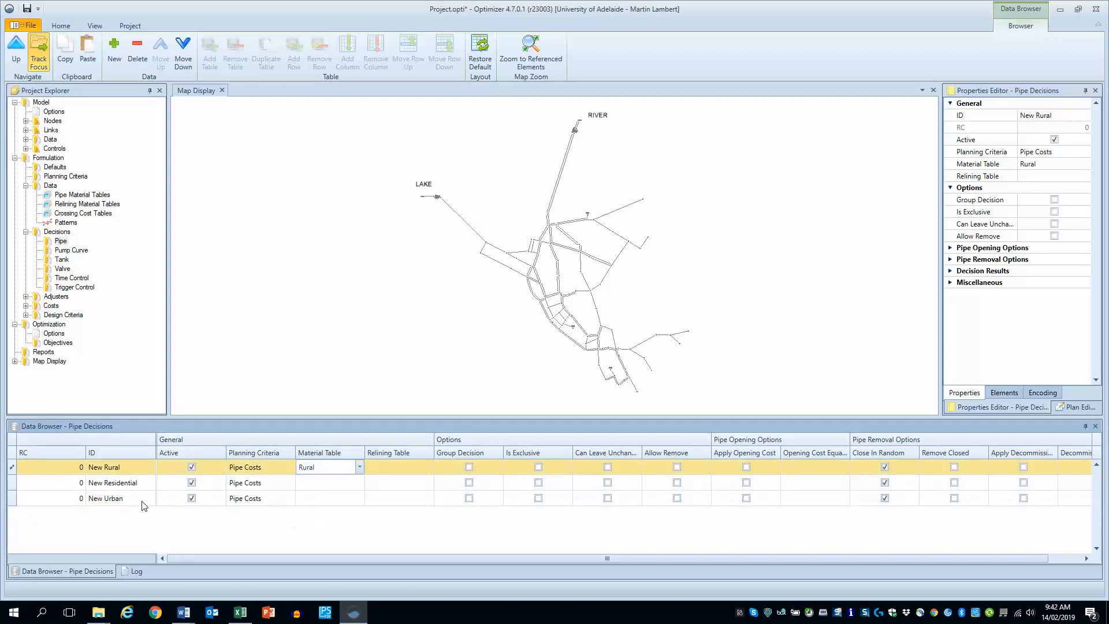
pyautogui.click(356, 483)
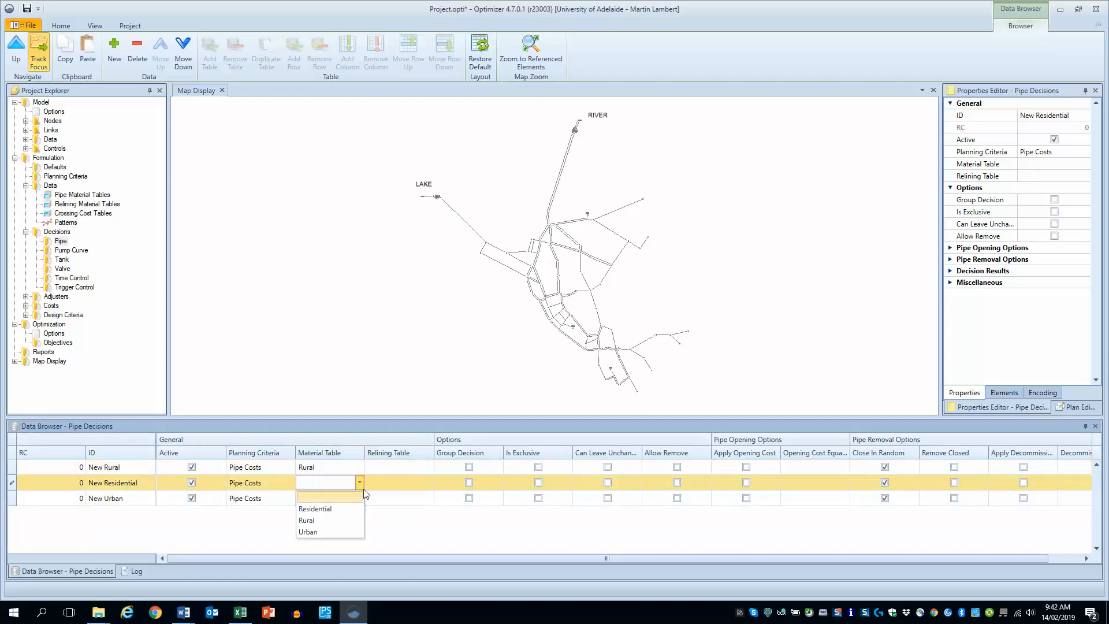
pyautogui.click(341, 510)
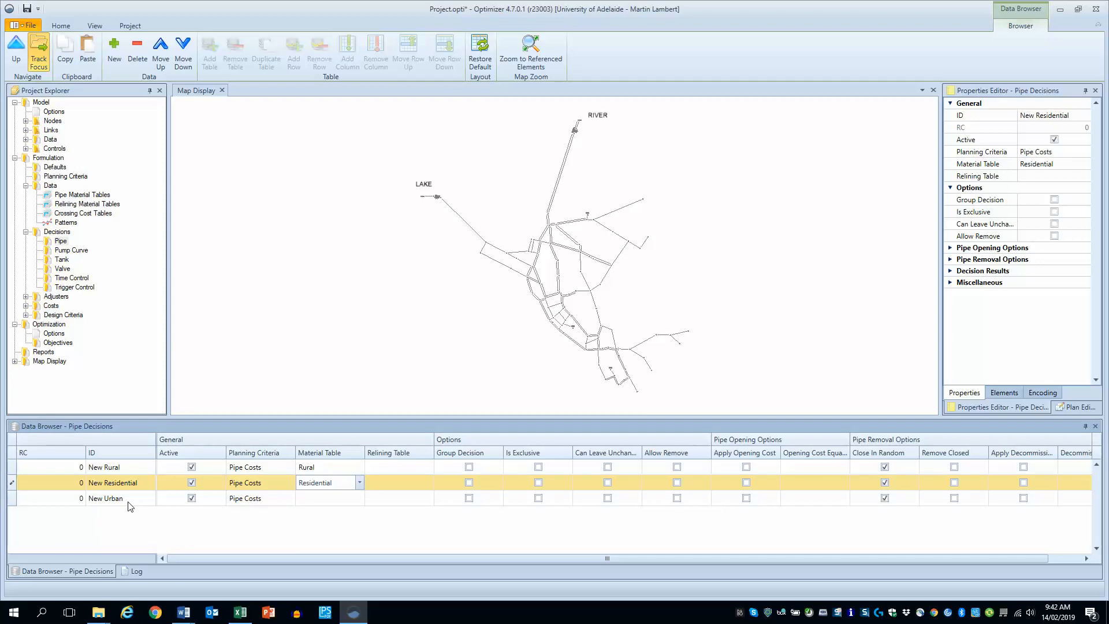
pyautogui.click(336, 505)
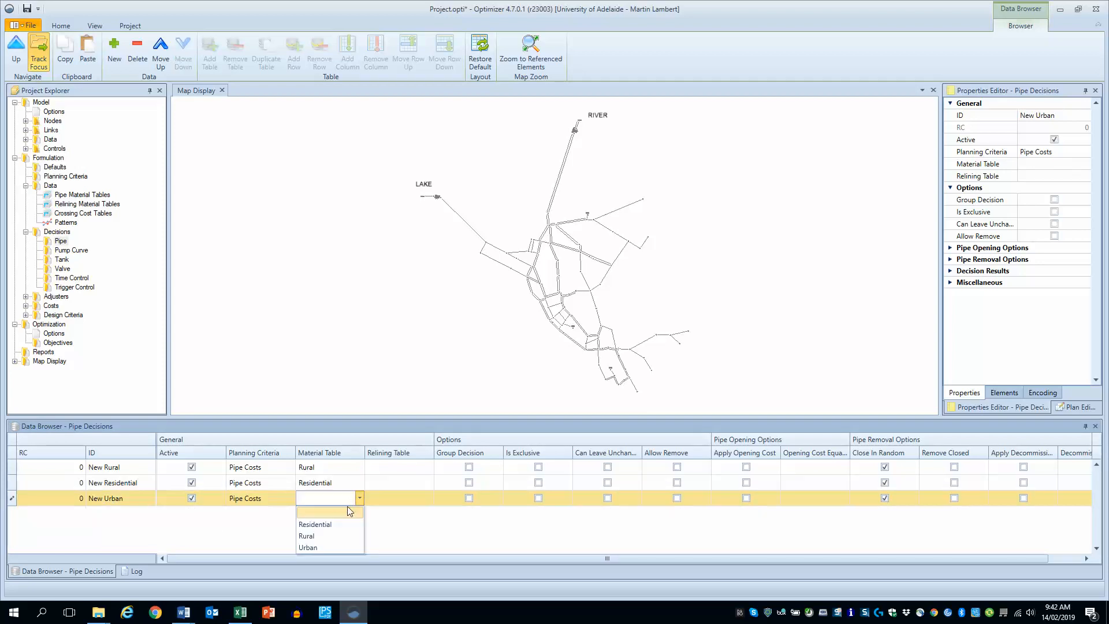
pyautogui.click(337, 544)
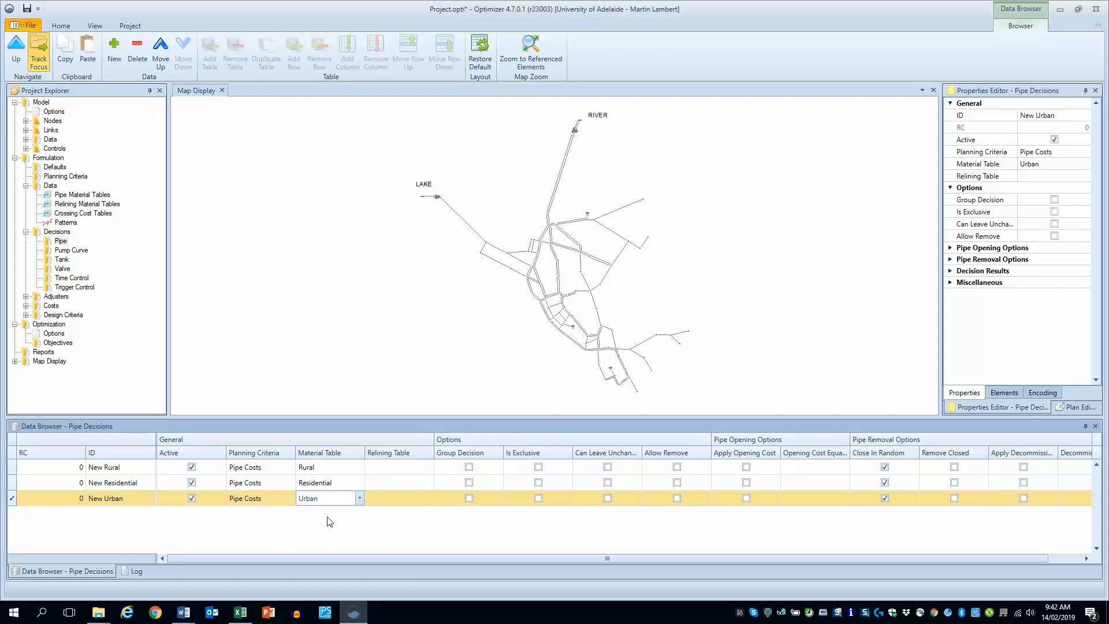
pyautogui.click(329, 522)
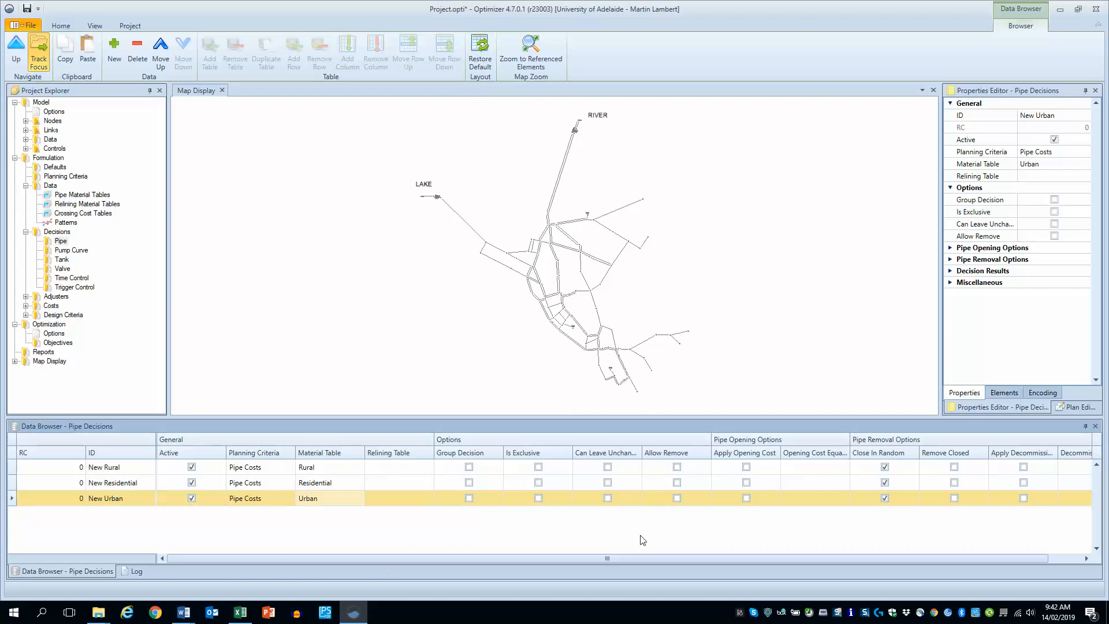
# Enable the Allow Remove and Remove Closed options for all three pipe decisions.
pyautogui.click(679, 469)
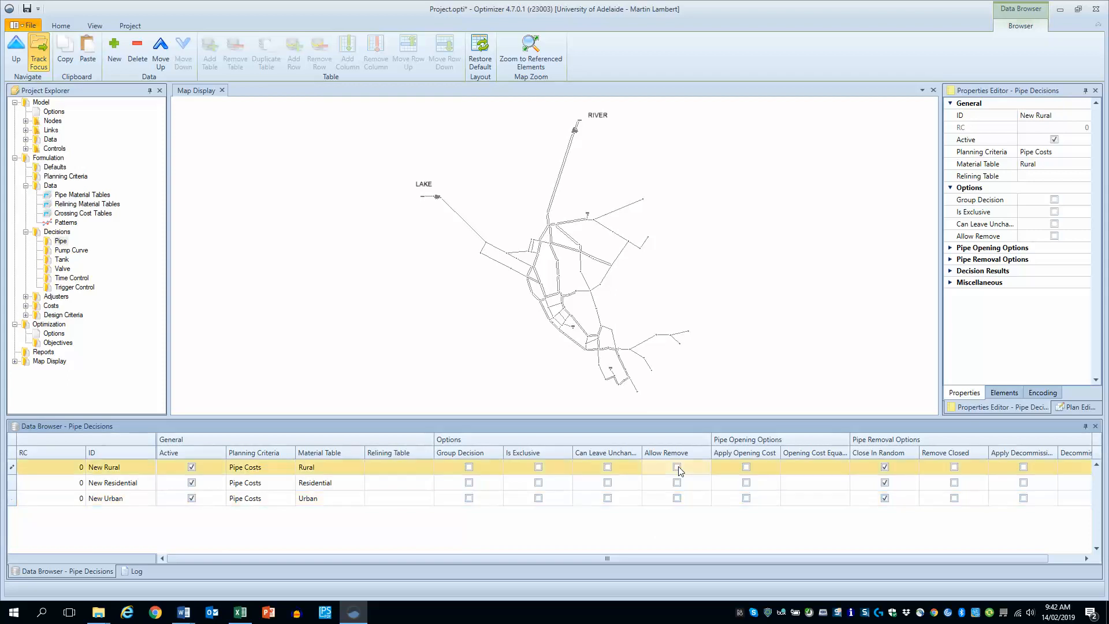
pyautogui.click(683, 488)
pyautogui.click(679, 488)
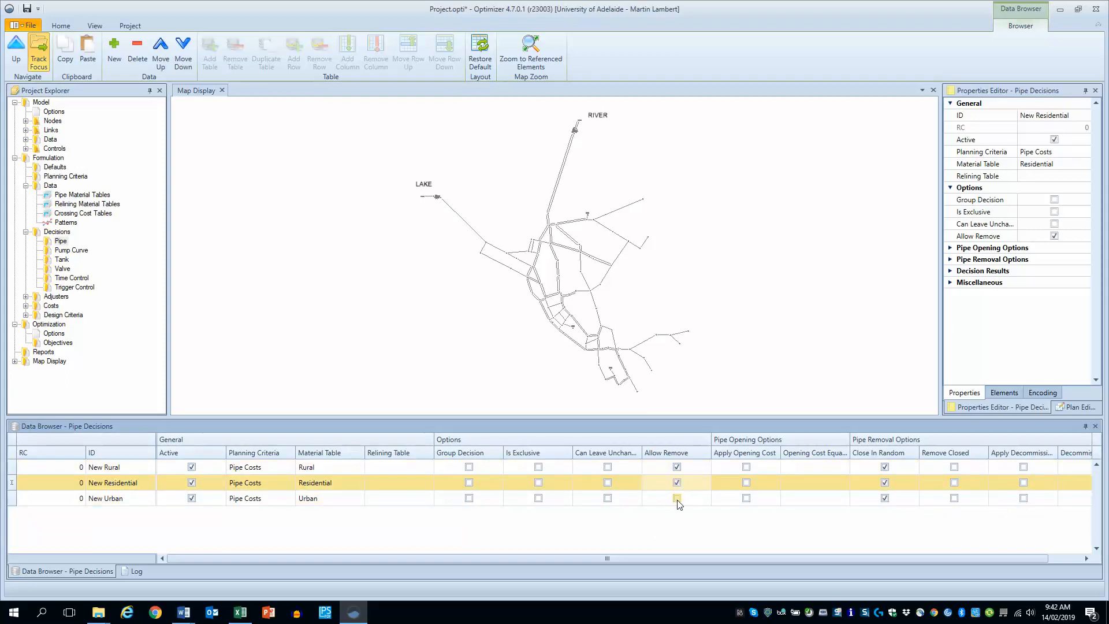
pyautogui.click(677, 498)
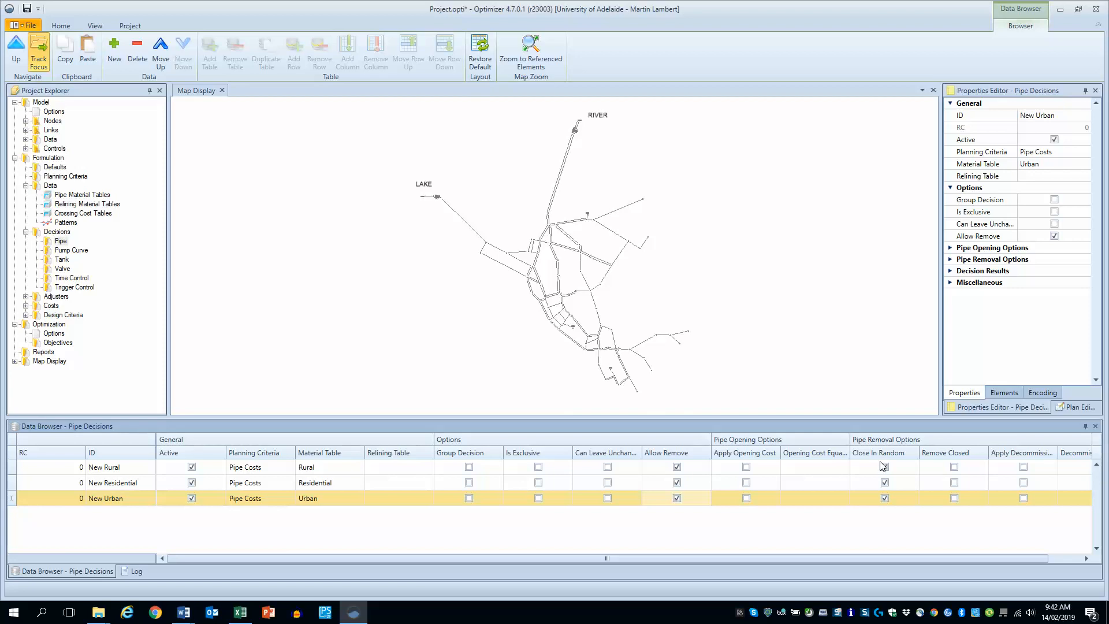
pyautogui.click(954, 467)
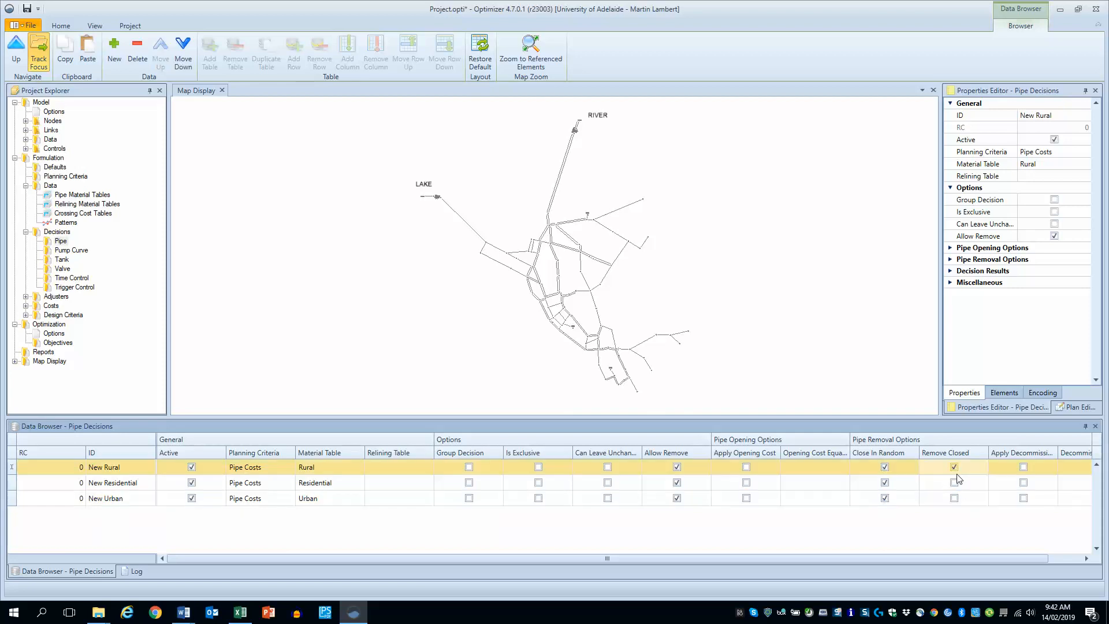
pyautogui.click(954, 482)
pyautogui.click(953, 498)
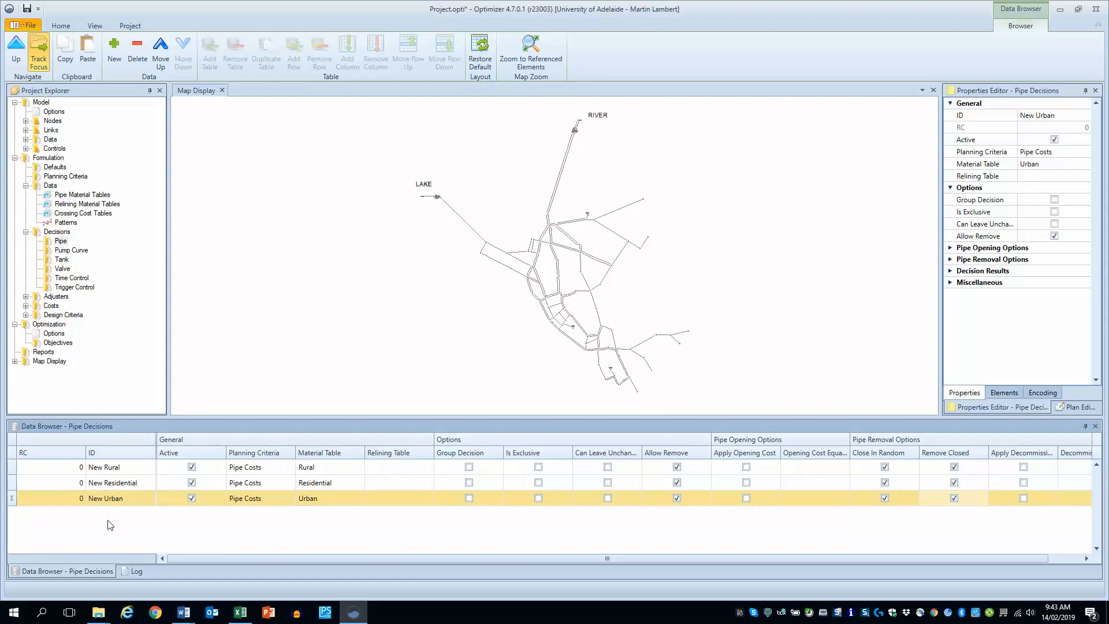
# Open the Reference maps workbook from the Session 02 and 03 folder in Excel.
pyautogui.click(99, 612)
pyautogui.click(71, 568)
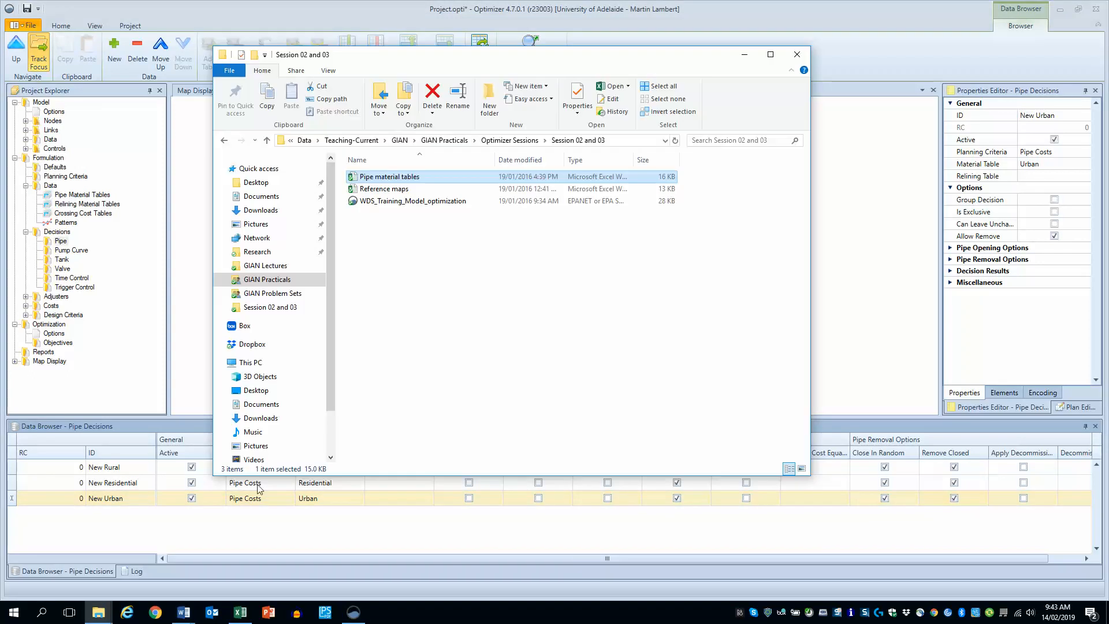
pyautogui.click(478, 190)
pyautogui.doubleClick(479, 194)
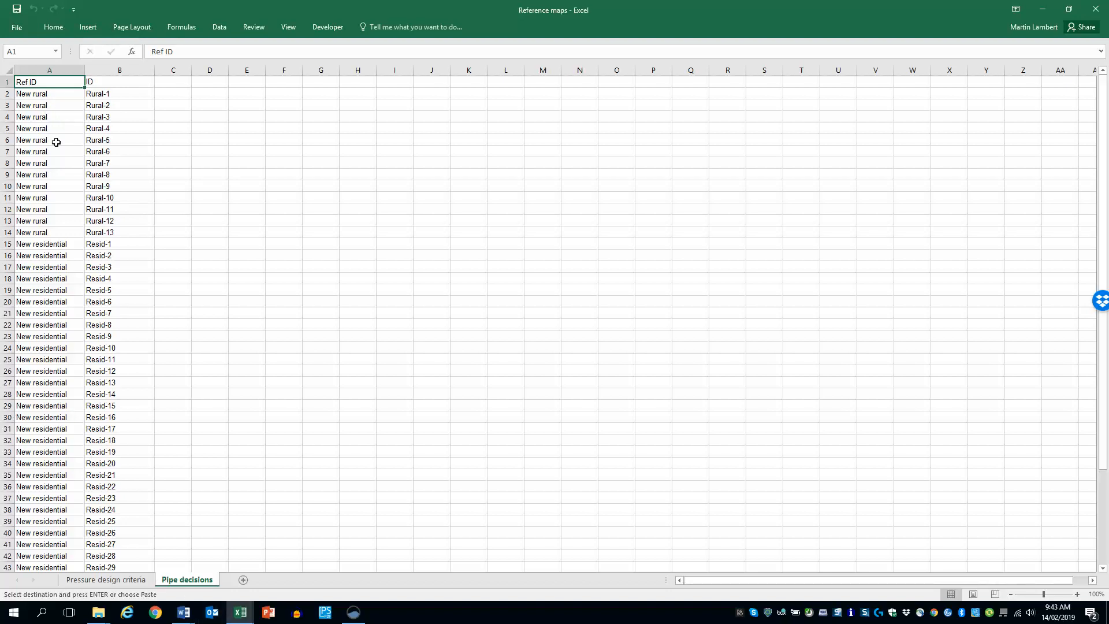
# Copy cells A1:B52 of the Pipe decisions sheet and review the Ref ID and ID pairs.
pyautogui.moveTo(54, 88); pyautogui.dragTo(109, 546)
pyautogui.rightClick(109, 546)
pyautogui.click(133, 307)
pyautogui.scroll(4, 140, 324)
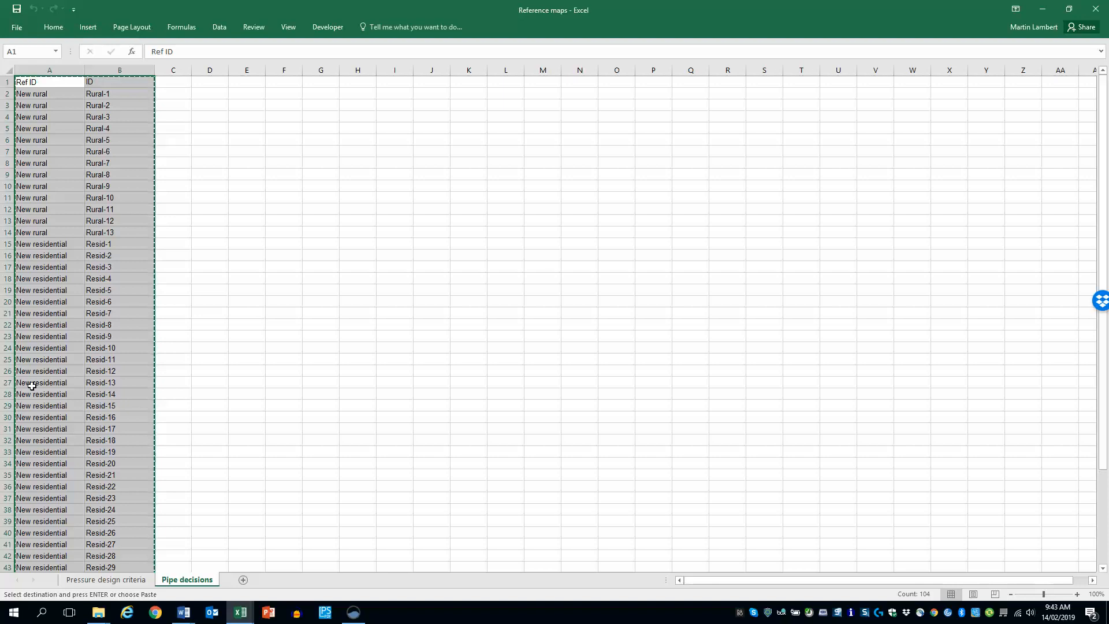
pyautogui.scroll(-4, 32, 387)
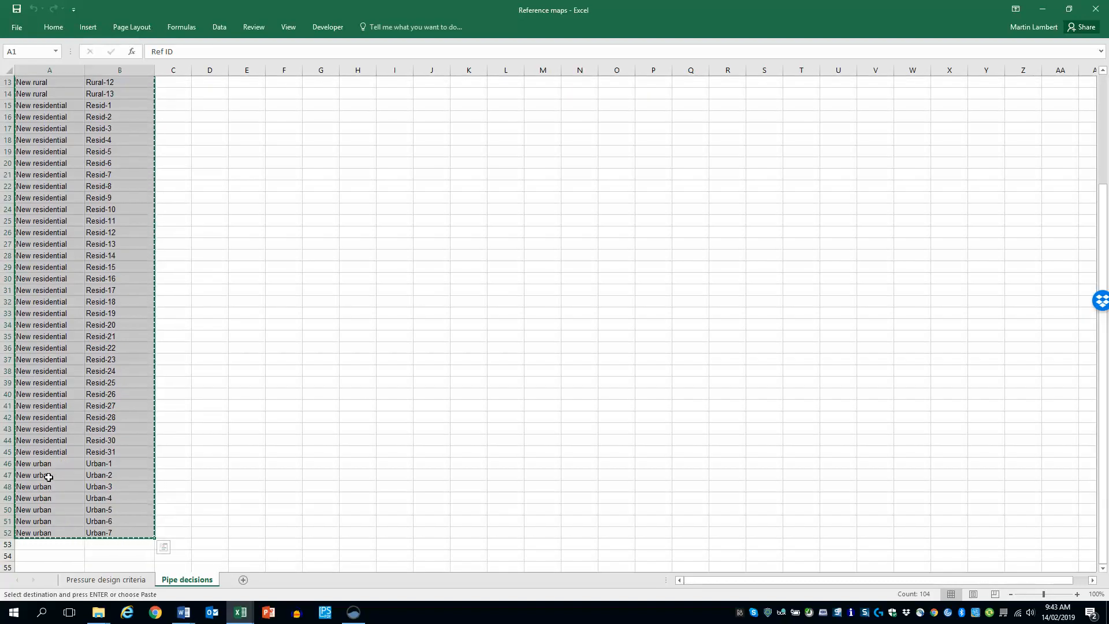
pyautogui.scroll(4, 49, 477)
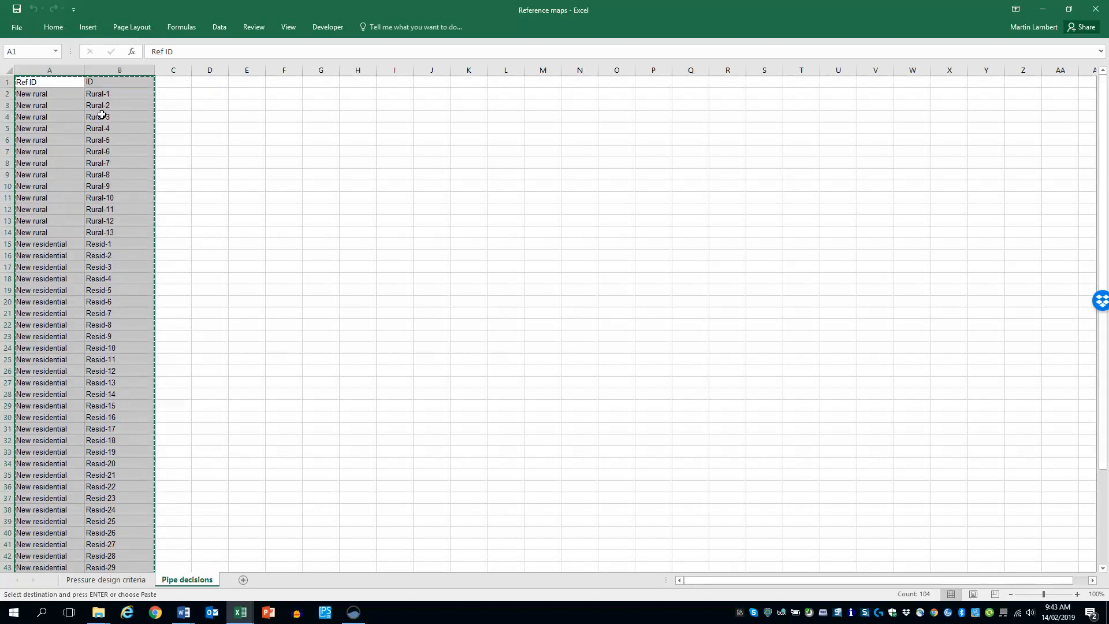
# Import the copied reference map from the clipboard into Optimizer with the reference type set to Decisions.
pyautogui.click(353, 612)
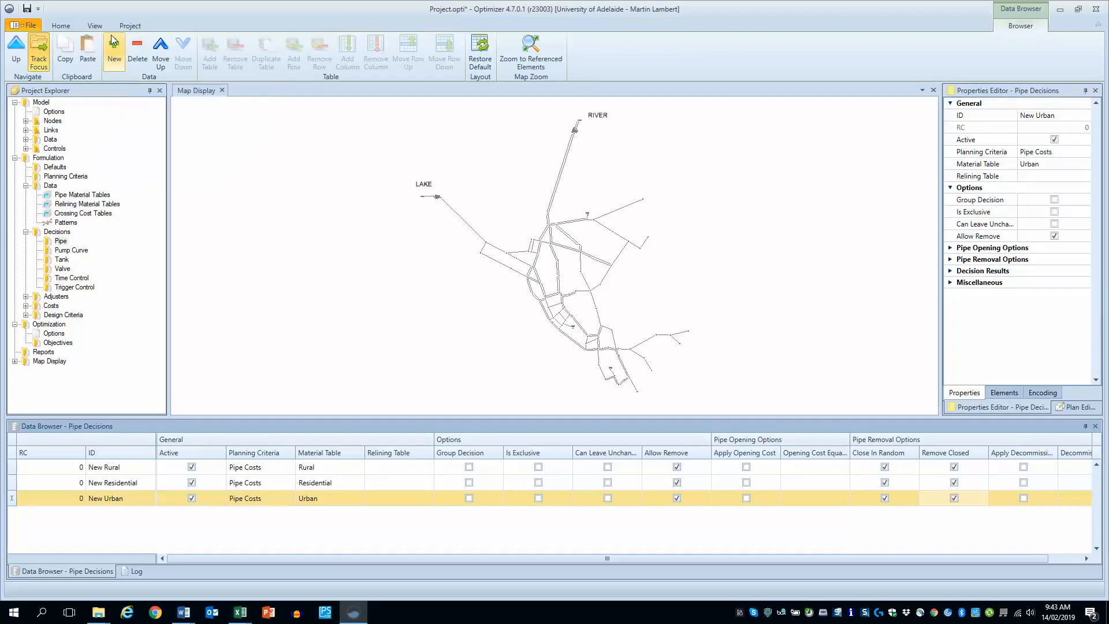
pyautogui.click(127, 23)
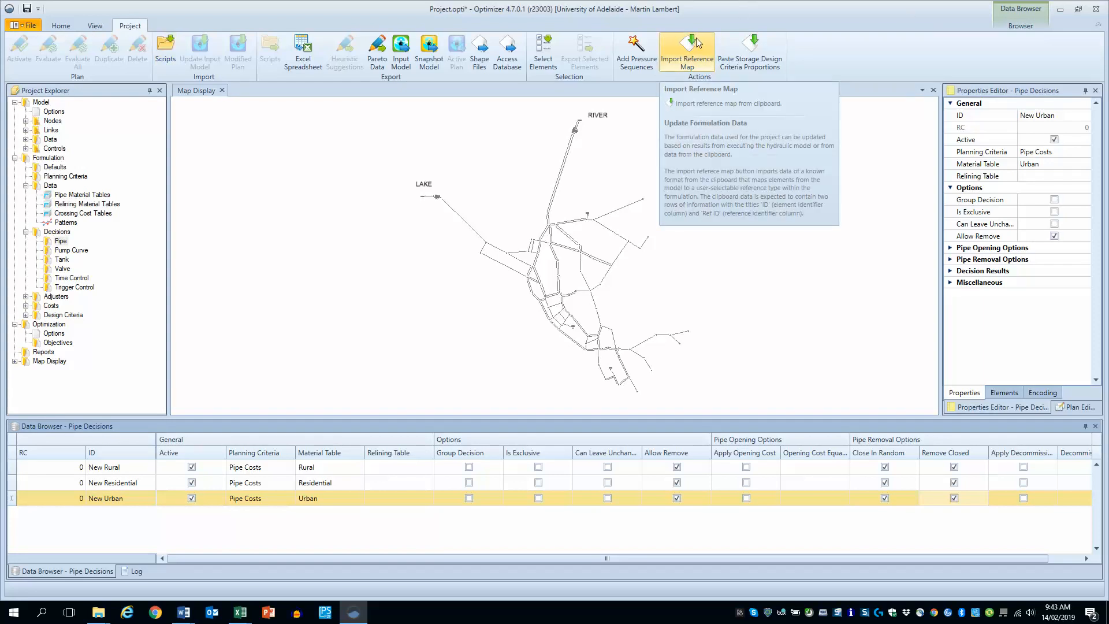
pyautogui.click(679, 65)
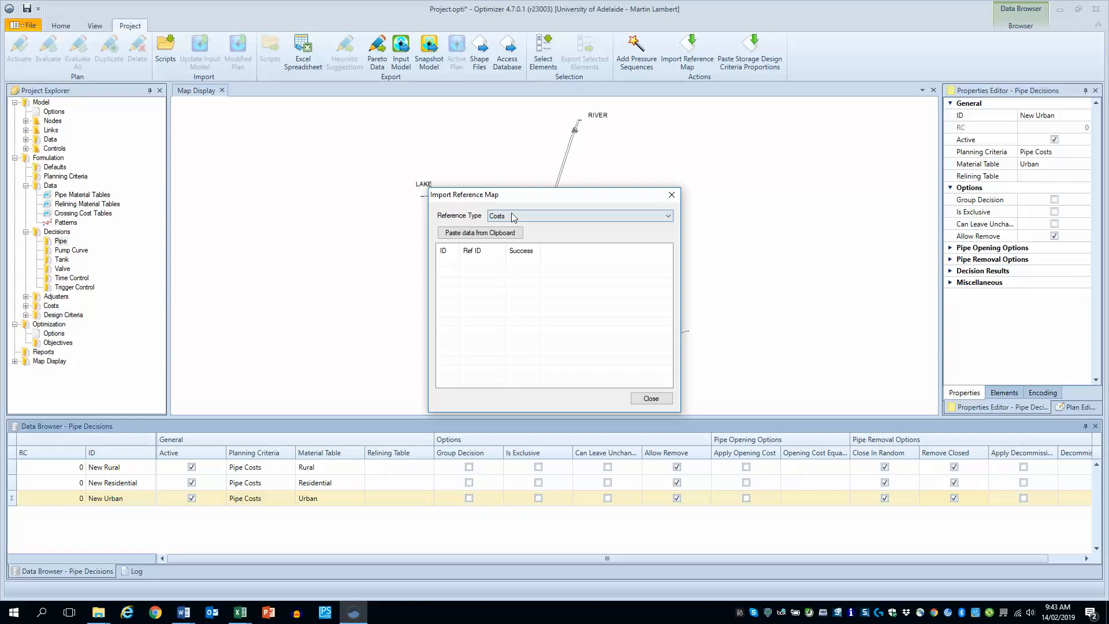
pyautogui.click(492, 219)
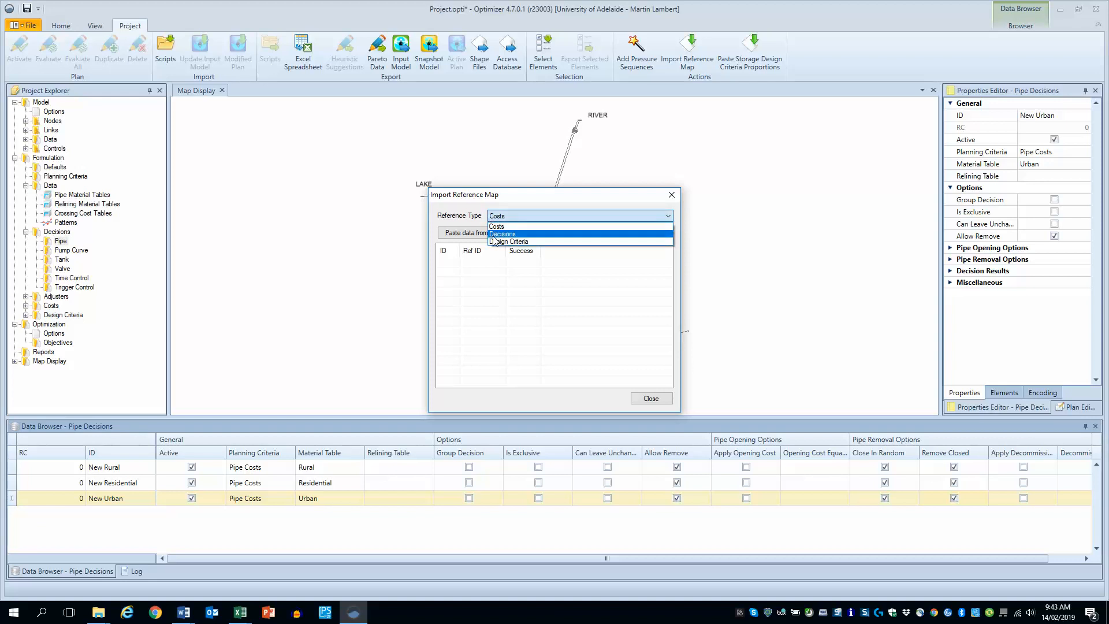
pyautogui.click(494, 234)
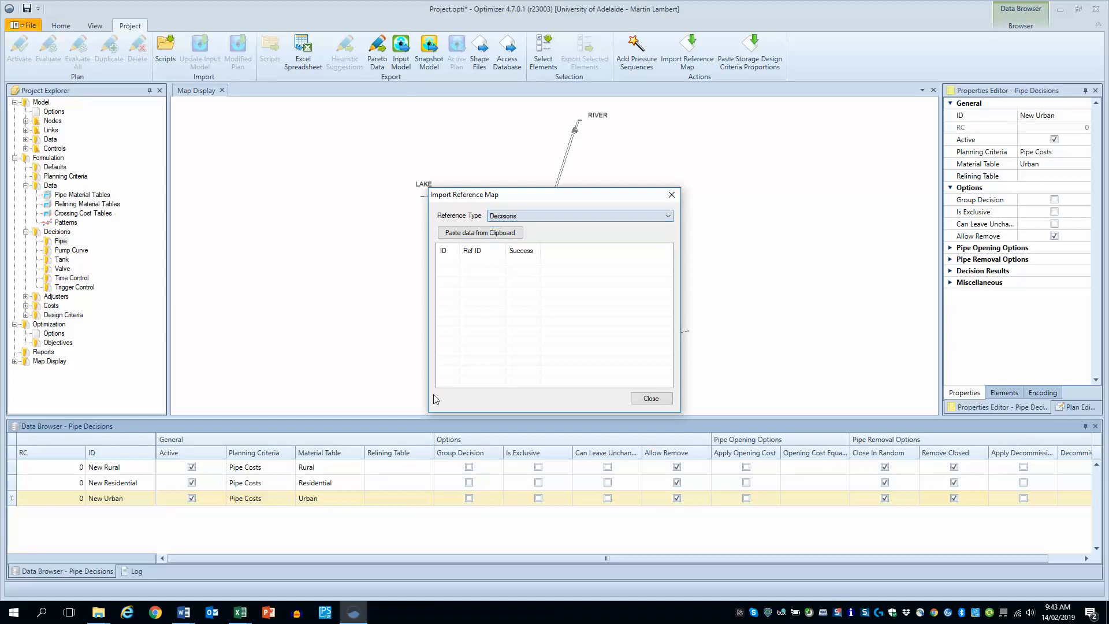
pyautogui.click(472, 237)
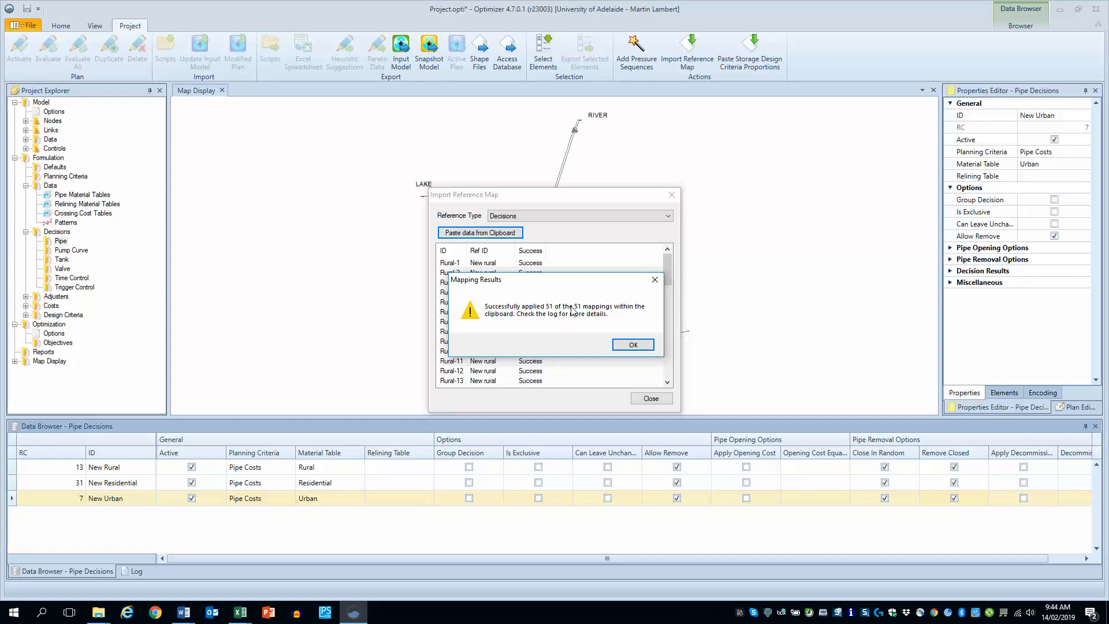
# Dismiss the mapping results, close the reference map import, and show the Pressure design criteria table.
pyautogui.click(619, 347)
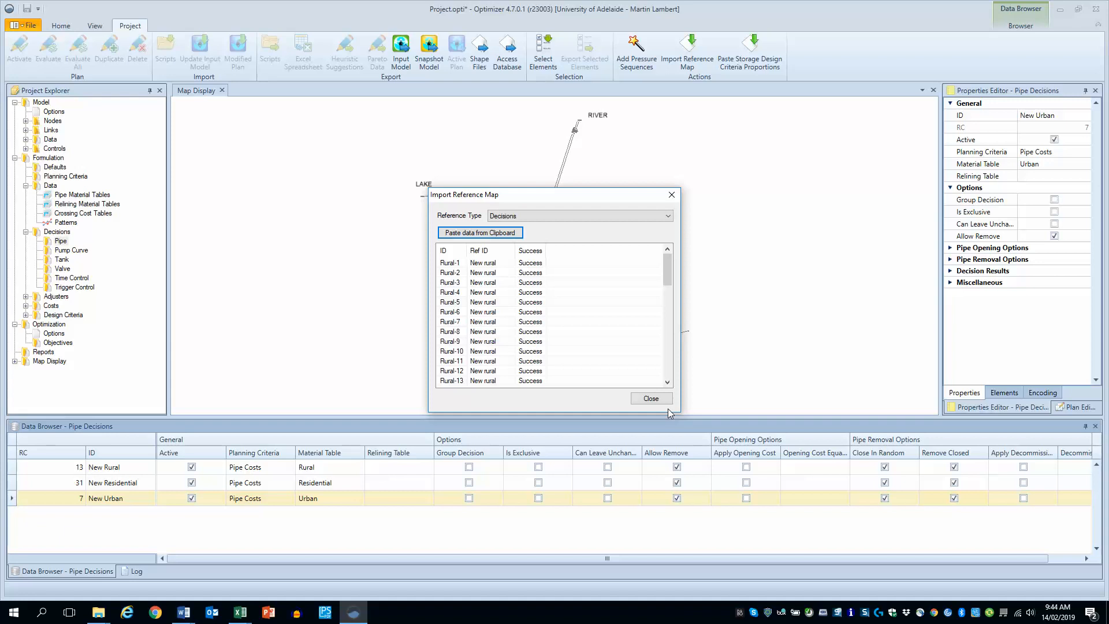
pyautogui.click(651, 399)
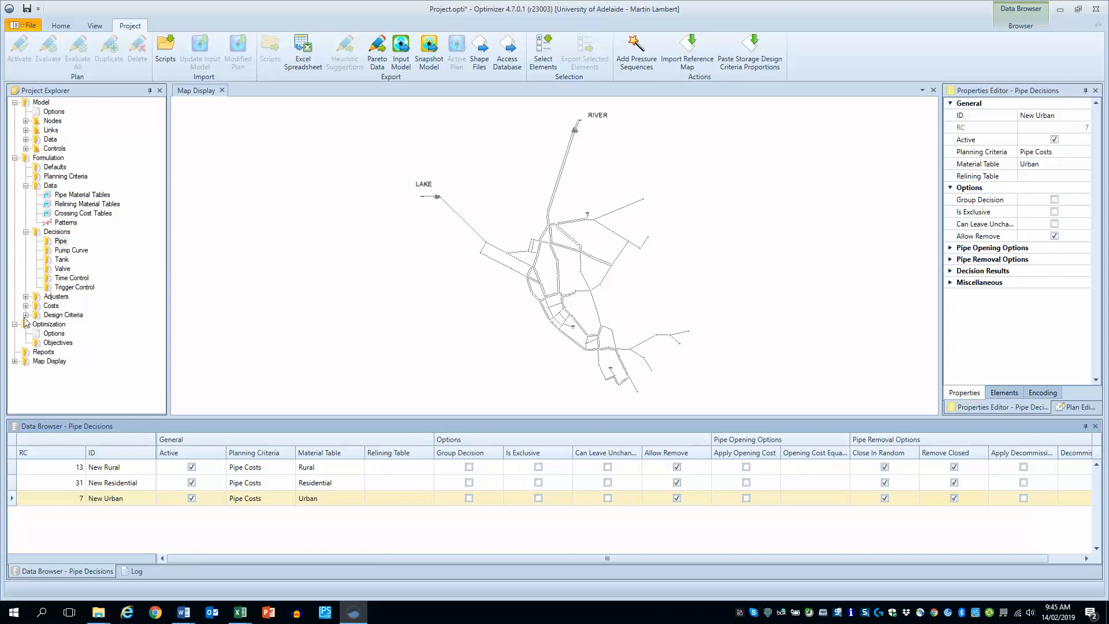
pyautogui.click(25, 186)
pyautogui.click(26, 195)
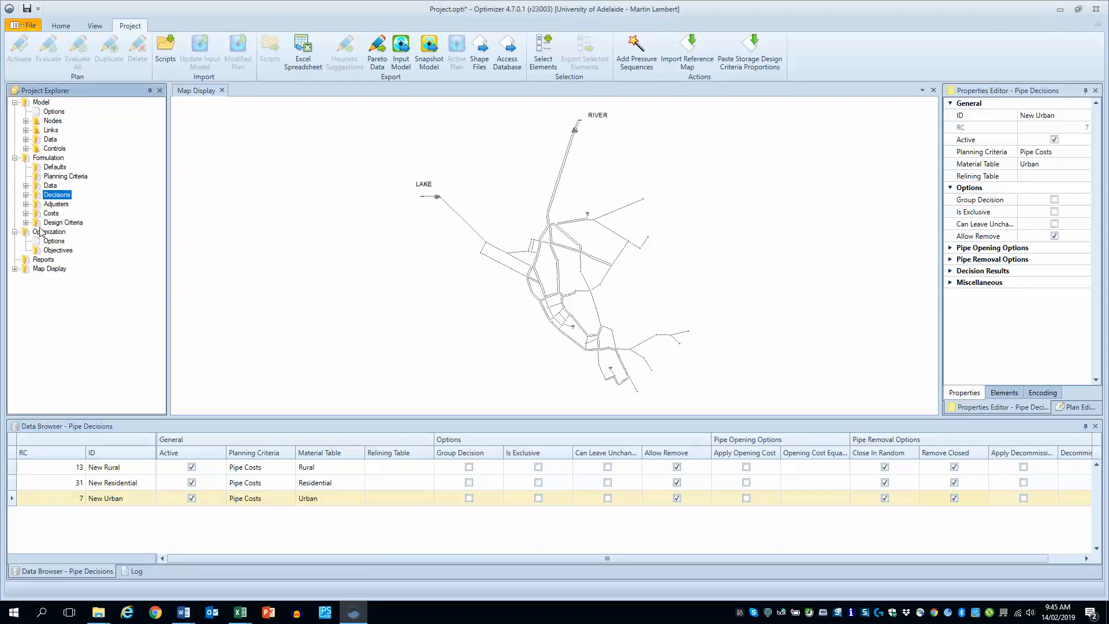
pyautogui.click(26, 222)
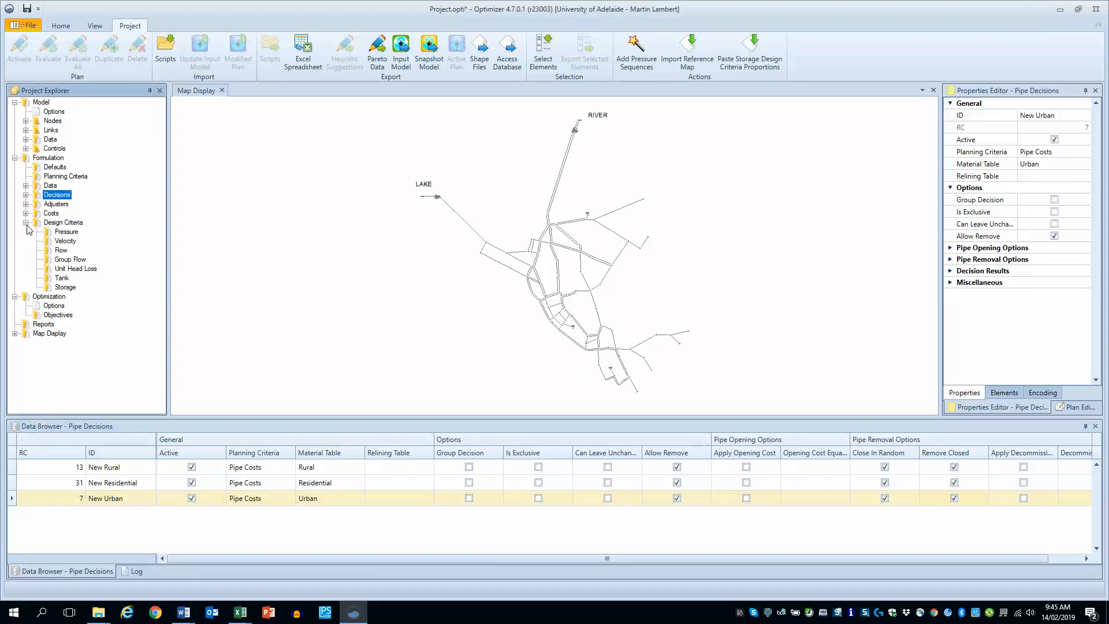
pyautogui.click(64, 232)
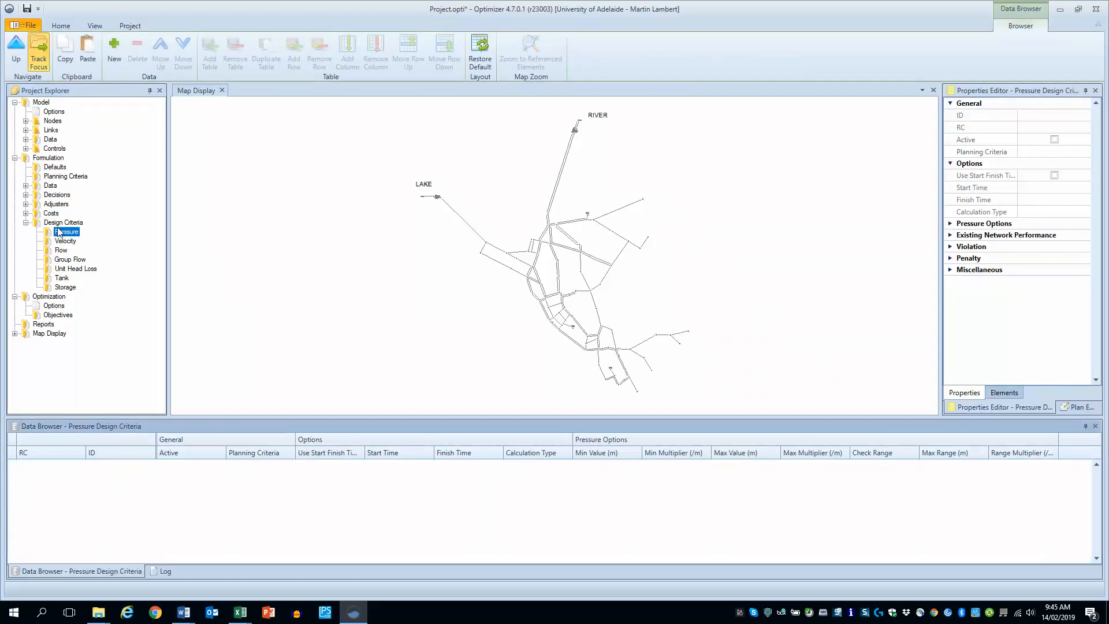
# Add two pressure design criteria and name them Min pressure 20 m and Positive pressure.
pyautogui.click(221, 545)
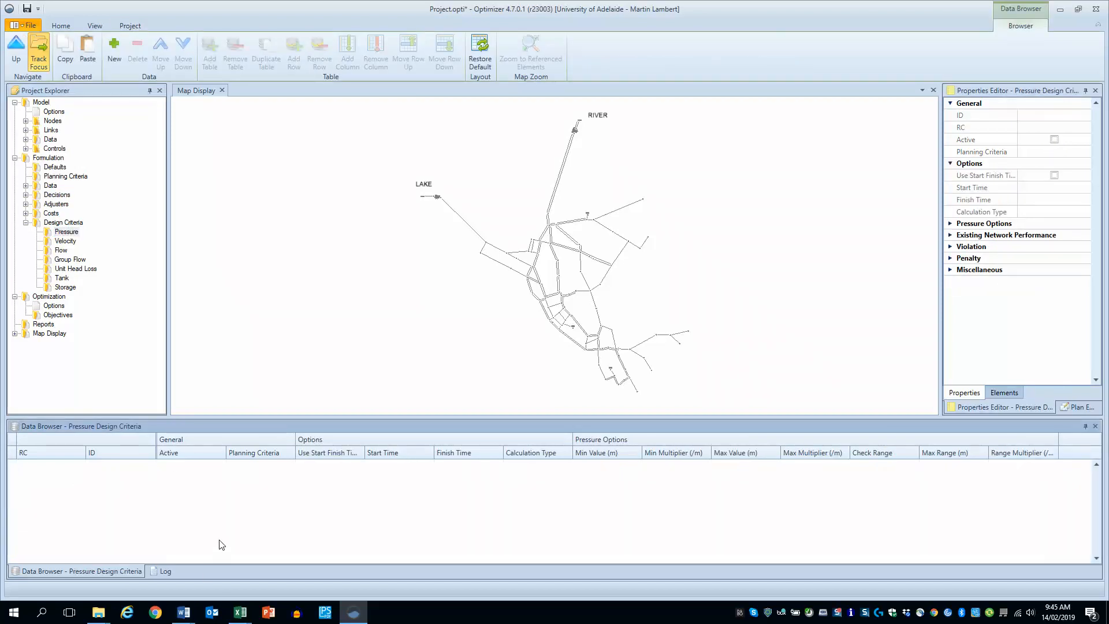
pyautogui.click(113, 55)
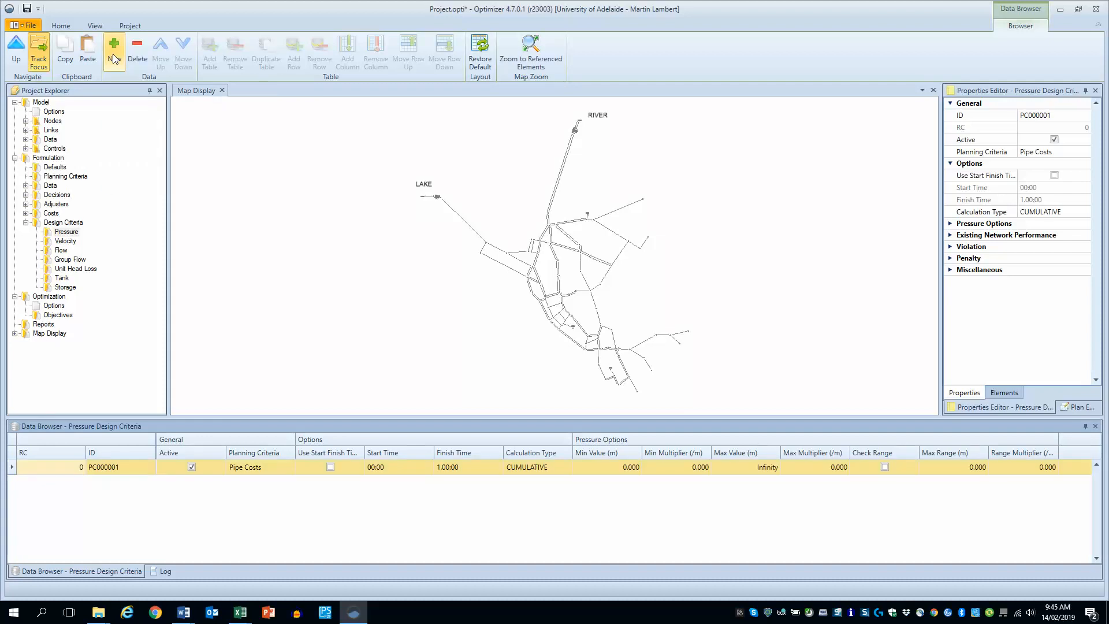
pyautogui.click(113, 58)
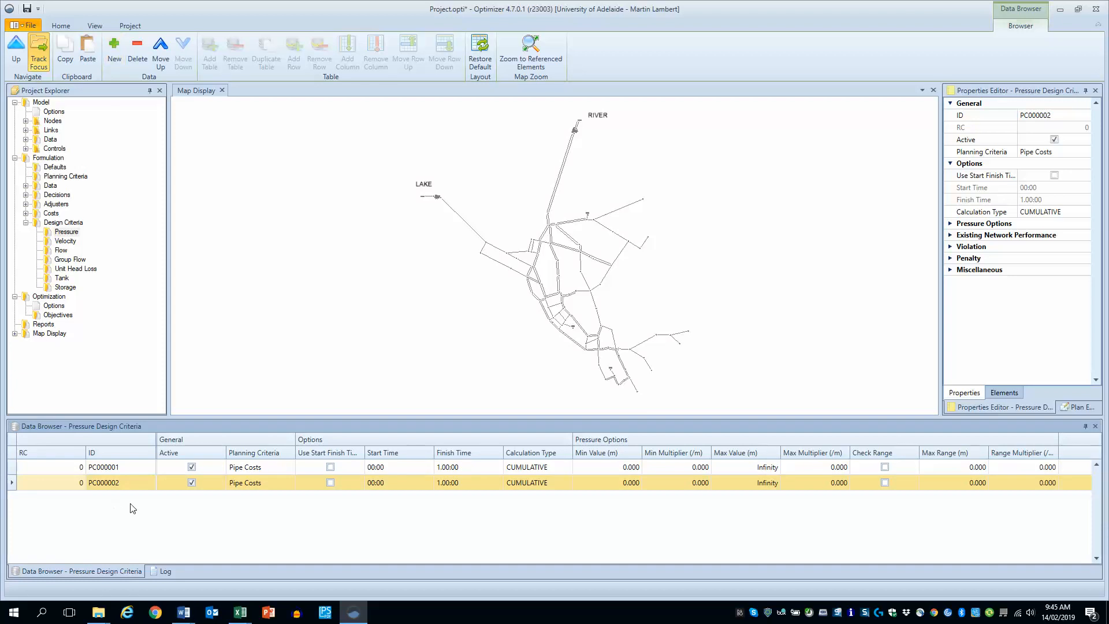
pyautogui.click(127, 467)
pyautogui.doubleClick(118, 466)
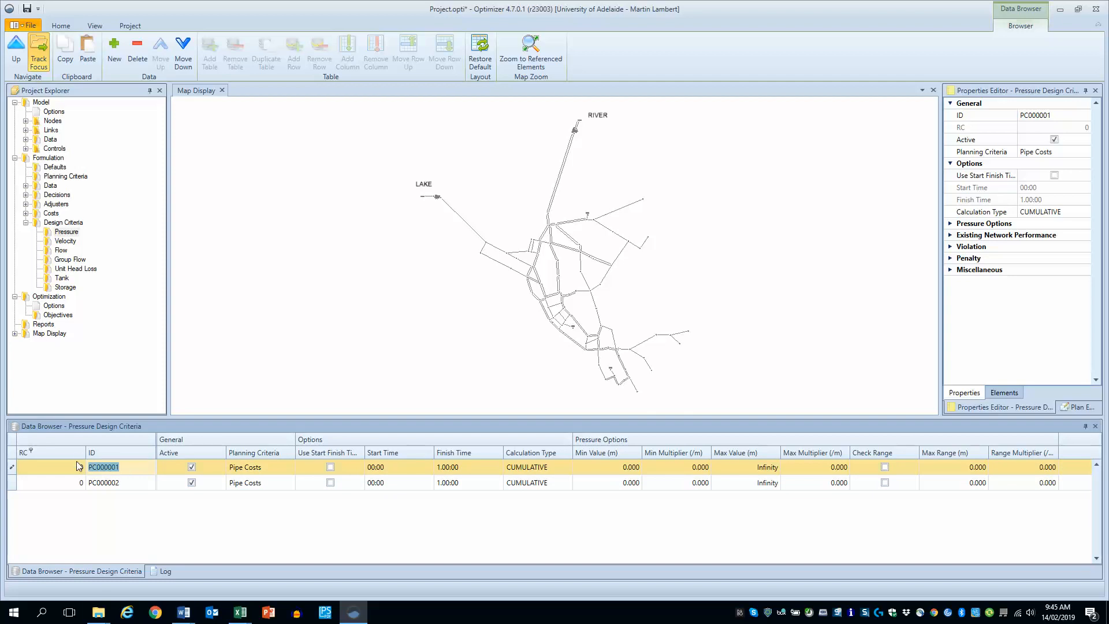
pyautogui.moveTo(104, 613)
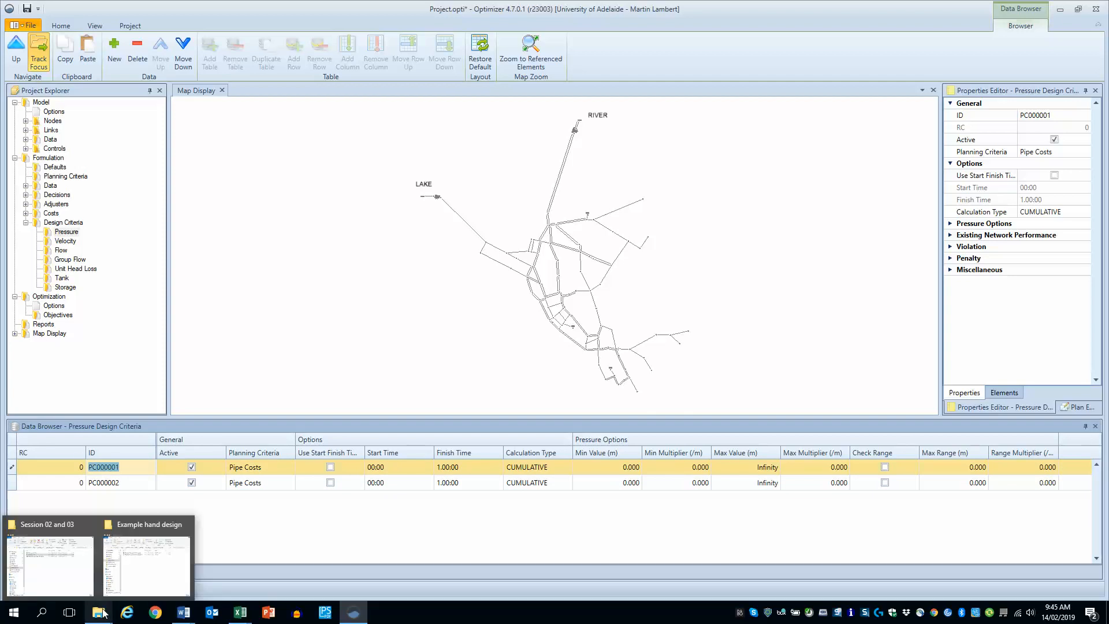
pyautogui.write('Min pres')
pyautogui.write('sure 20 m')
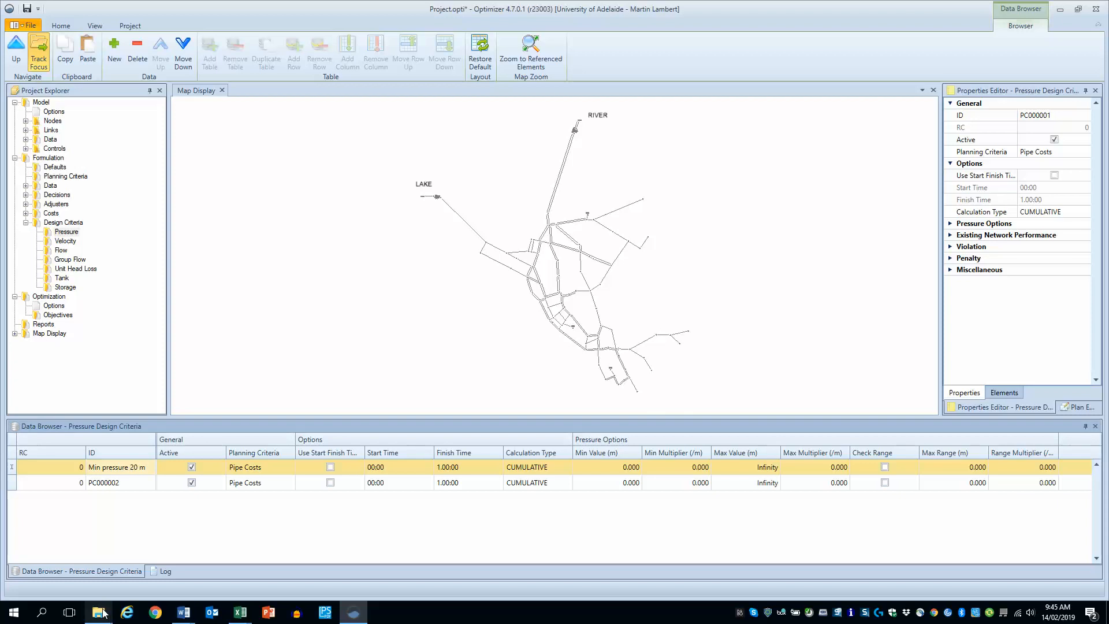
pyautogui.press('Down')
pyautogui.write('Pos')
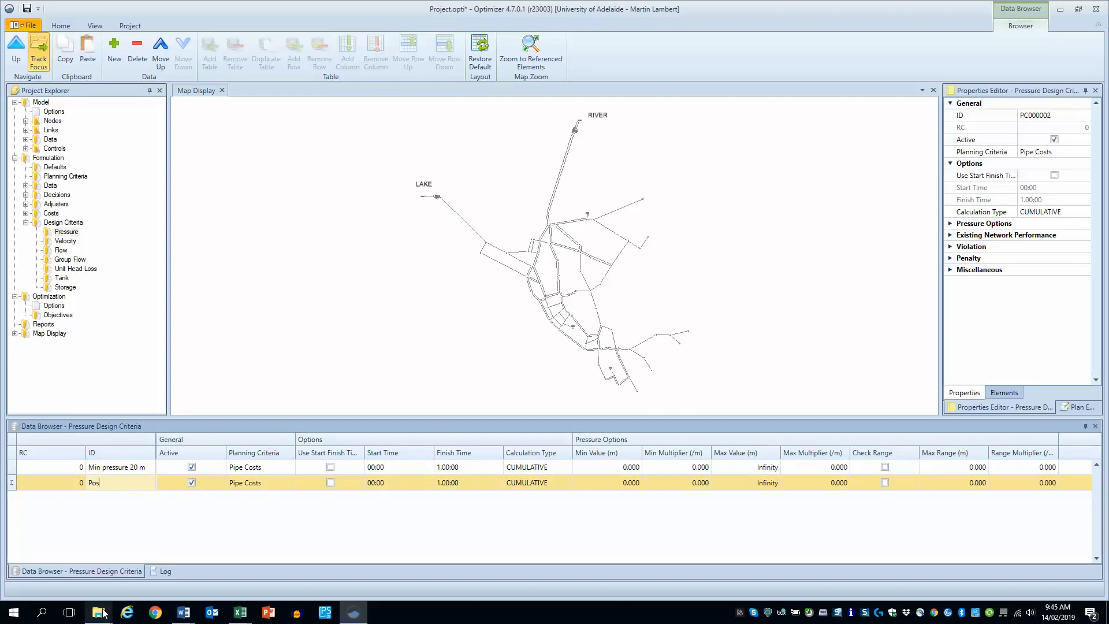
pyautogui.write('itive pressure')
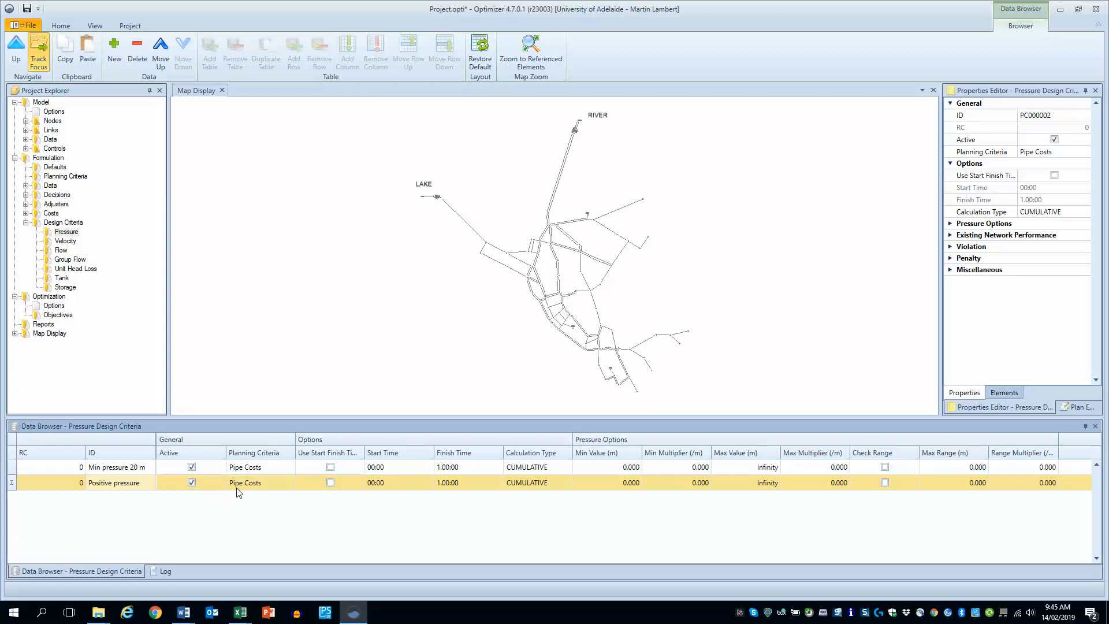
# Assign the Pressure Penalties planning criteria to both pressure design criteria.
pyautogui.click(252, 473)
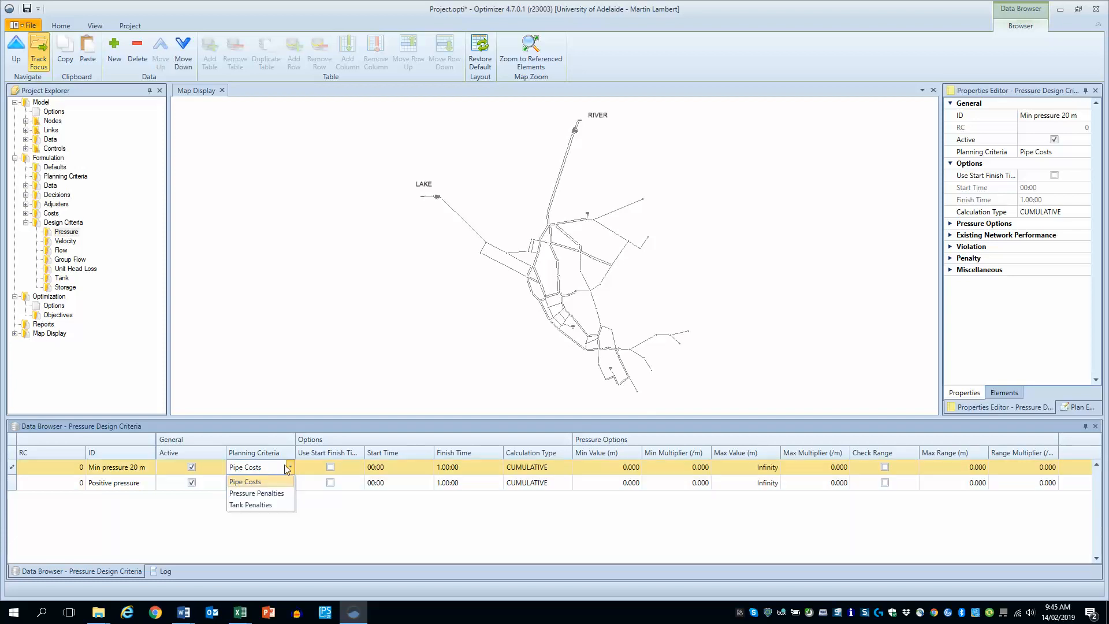
pyautogui.click(267, 490)
pyautogui.click(265, 492)
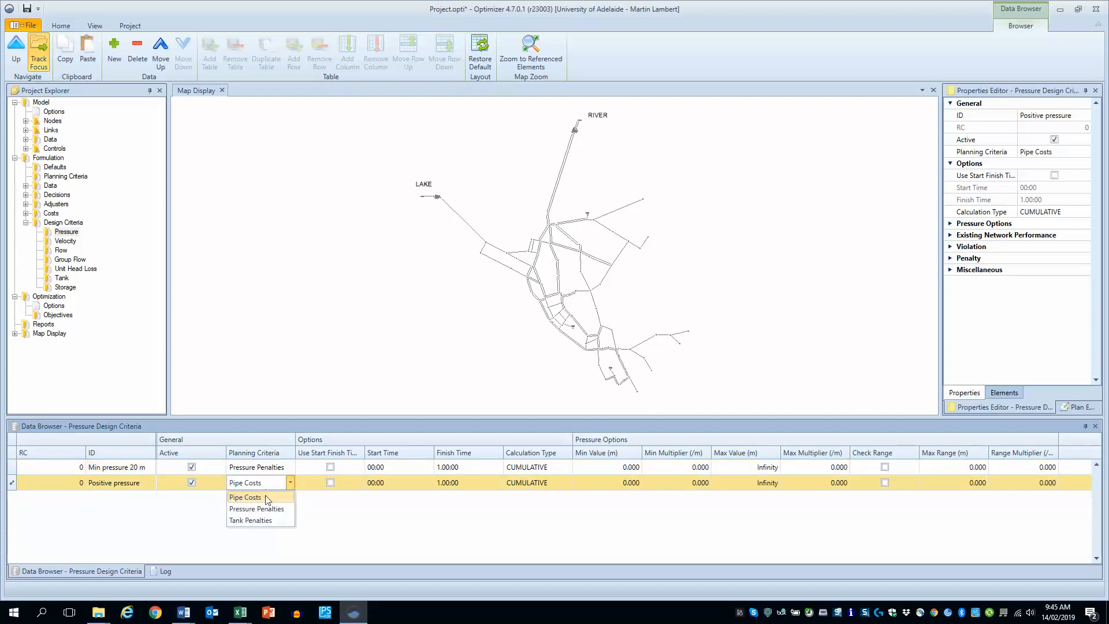
pyautogui.click(270, 508)
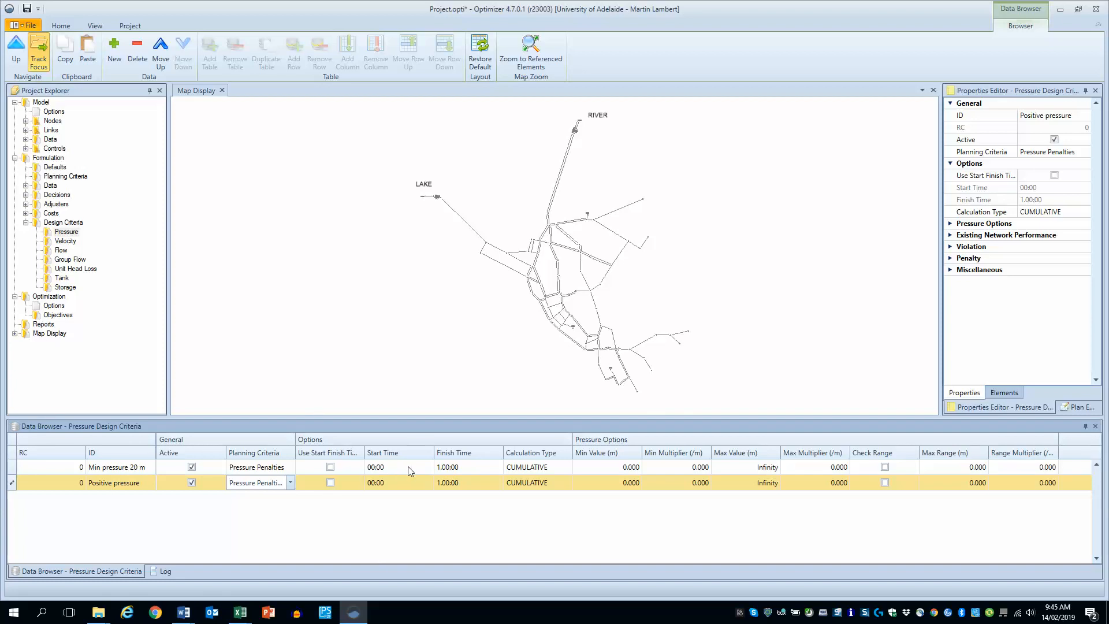
# Set the calculation type of both pressure design criteria to WORSTCASE.
pyautogui.click(550, 469)
pyautogui.click(550, 469)
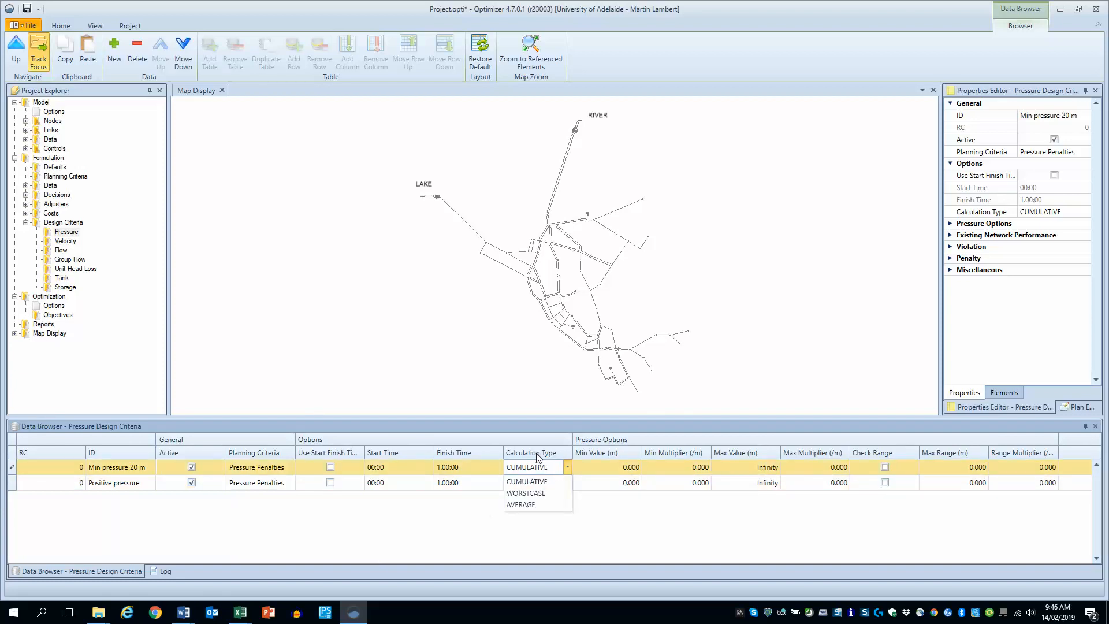
pyautogui.click(560, 494)
pyautogui.click(553, 484)
pyautogui.click(551, 509)
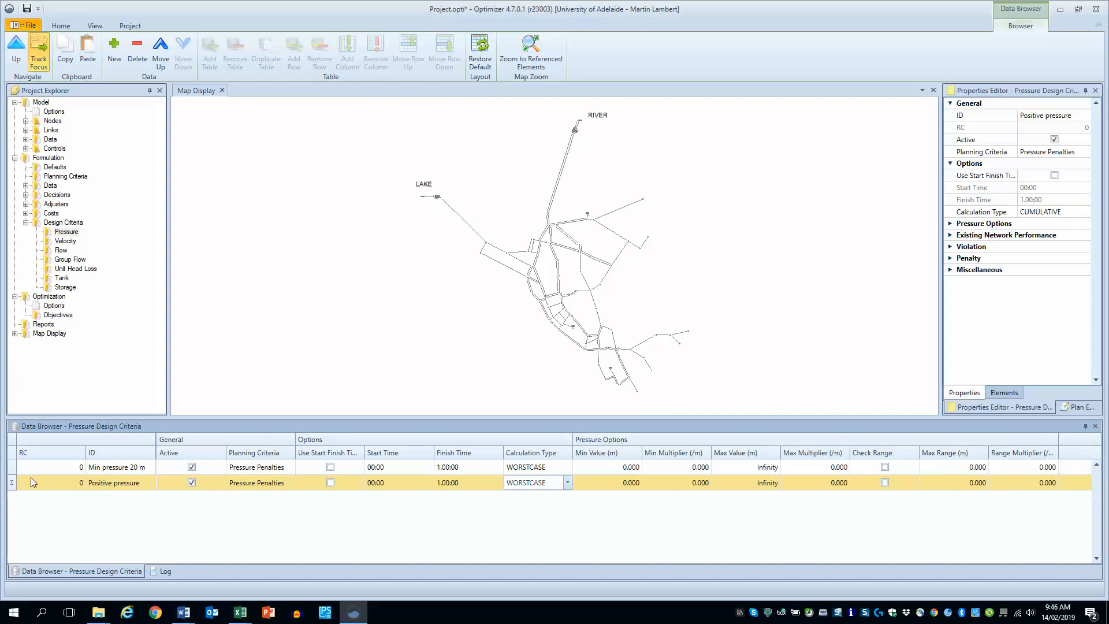
# Set the minimum value of the Min pressure 20 m criterion to 20 m.
pyautogui.click(622, 466)
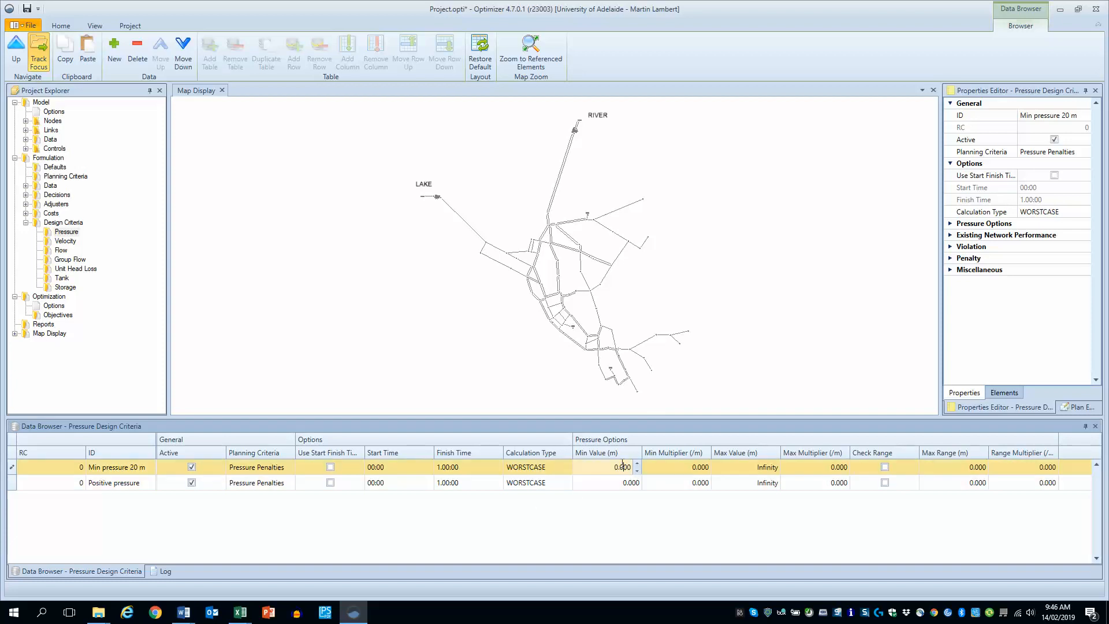
pyautogui.write('2')
pyautogui.press('BackSpace')
pyautogui.write('0')
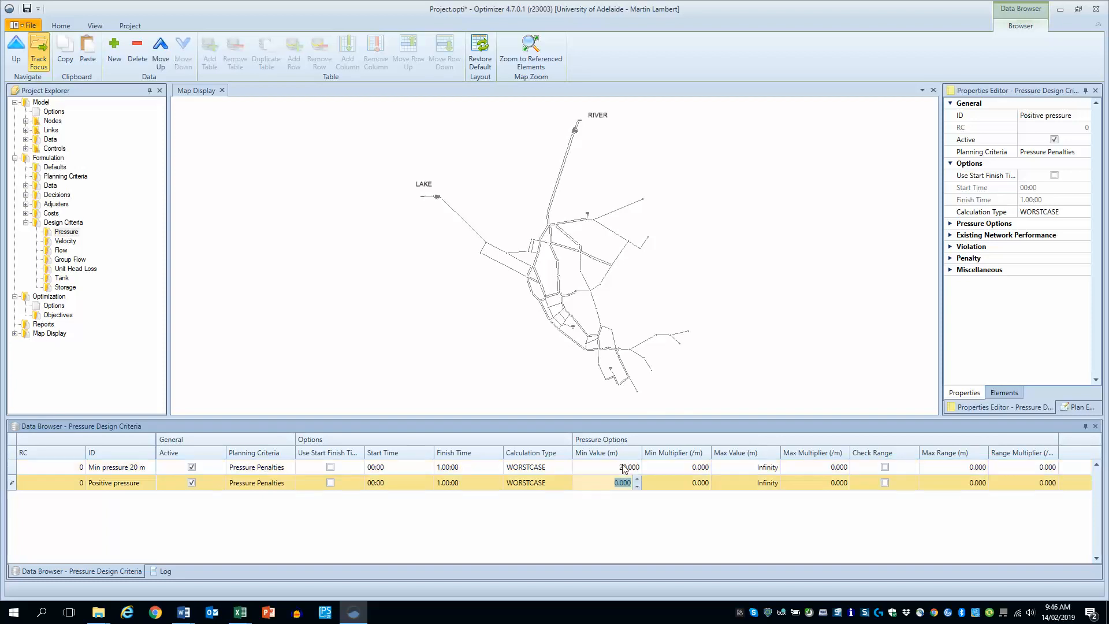
pyautogui.press('Return')
# Set the minimum multiplier of both pressure design criteria to 100,000 per metre.
pyautogui.press('Tab')
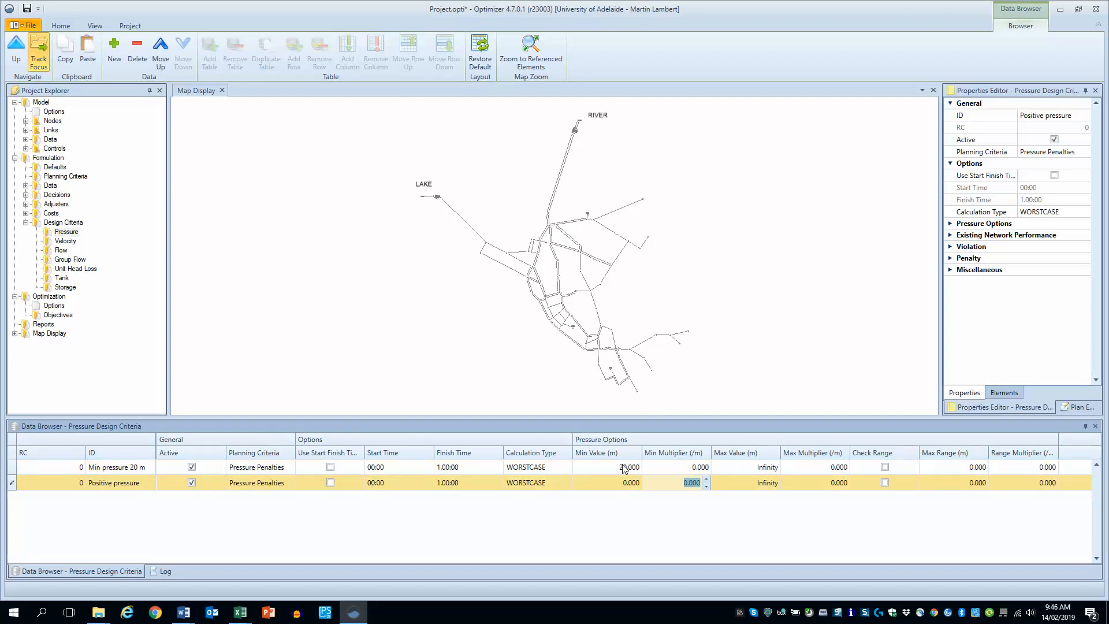
pyautogui.press('Up')
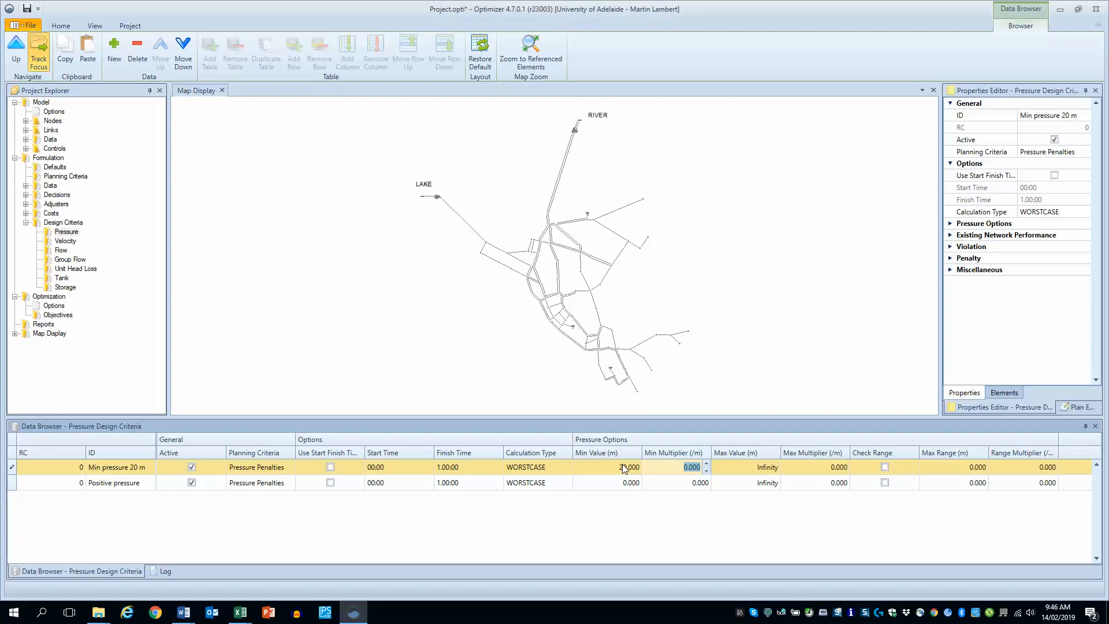
pyautogui.write('100000')
pyautogui.press('Down')
pyautogui.write('100,')
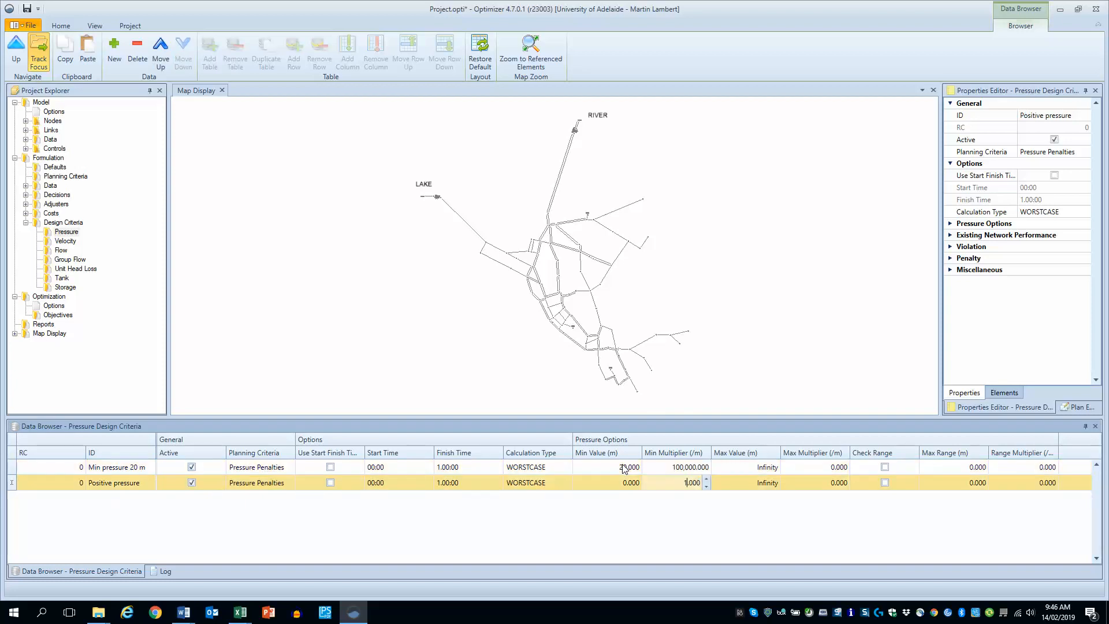
pyautogui.write('00')
pyautogui.write('000')
pyautogui.press('Up')
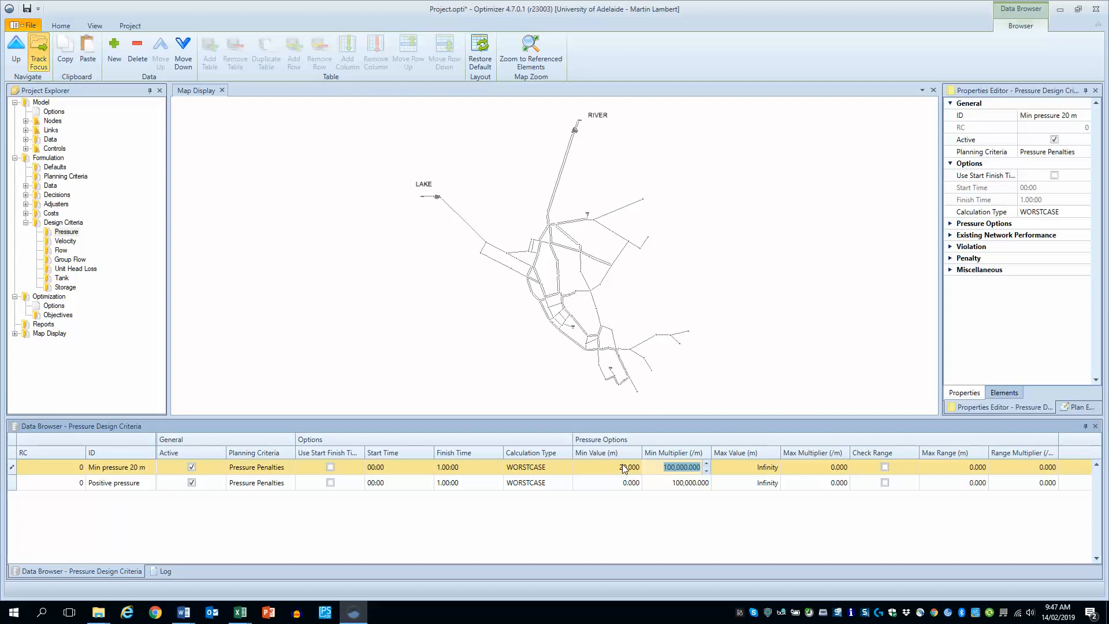
pyautogui.click(722, 541)
# Switch to the Reference maps workbook in Excel and copy cells A1:B93 of the Pressure design criteria sheet.
pyautogui.click(241, 612)
pyautogui.click(304, 576)
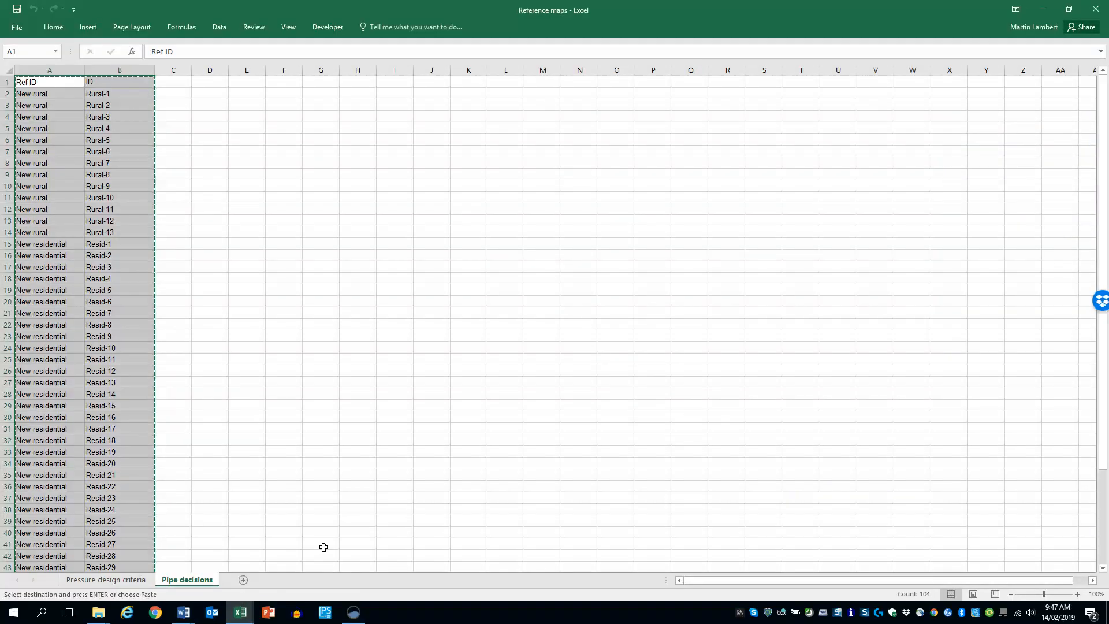
pyautogui.click(255, 486)
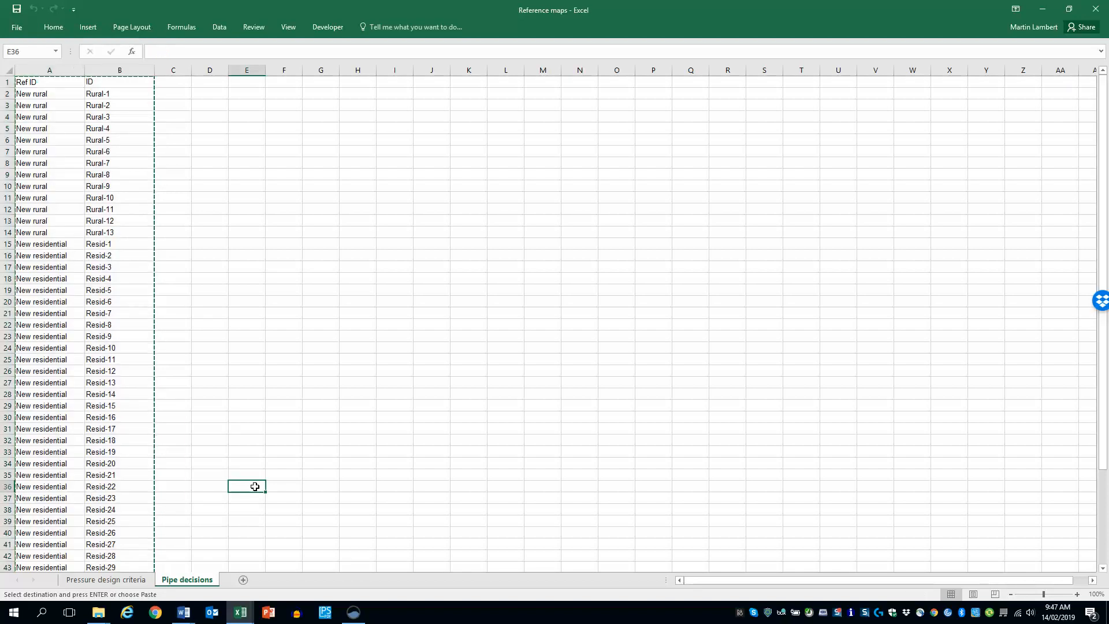
pyautogui.click(93, 581)
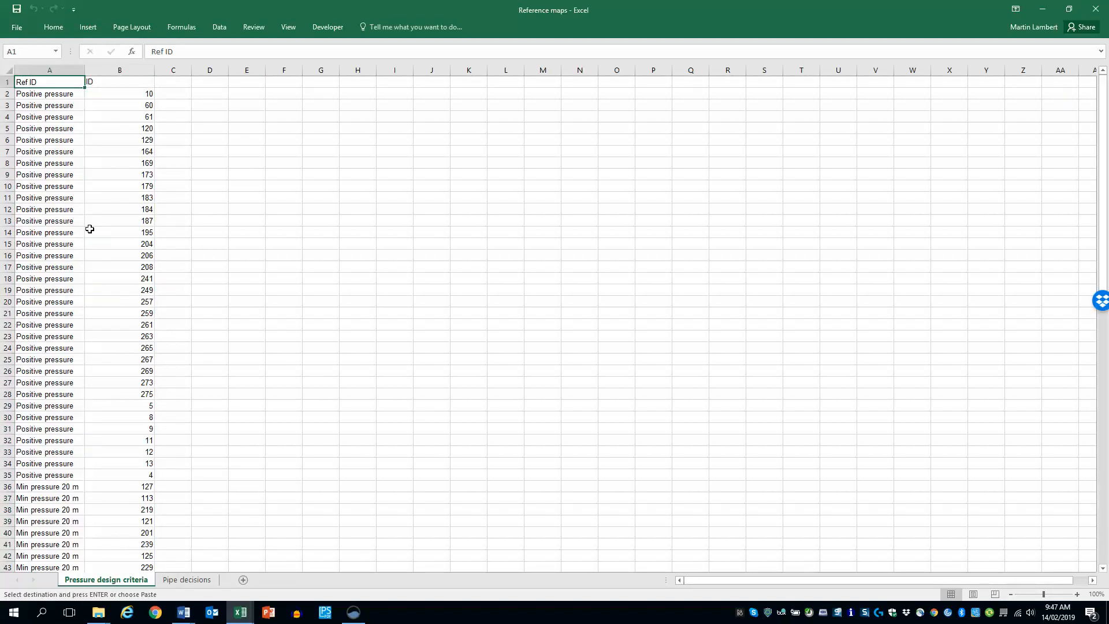
pyautogui.moveTo(41, 100); pyautogui.dragTo(104, 476)
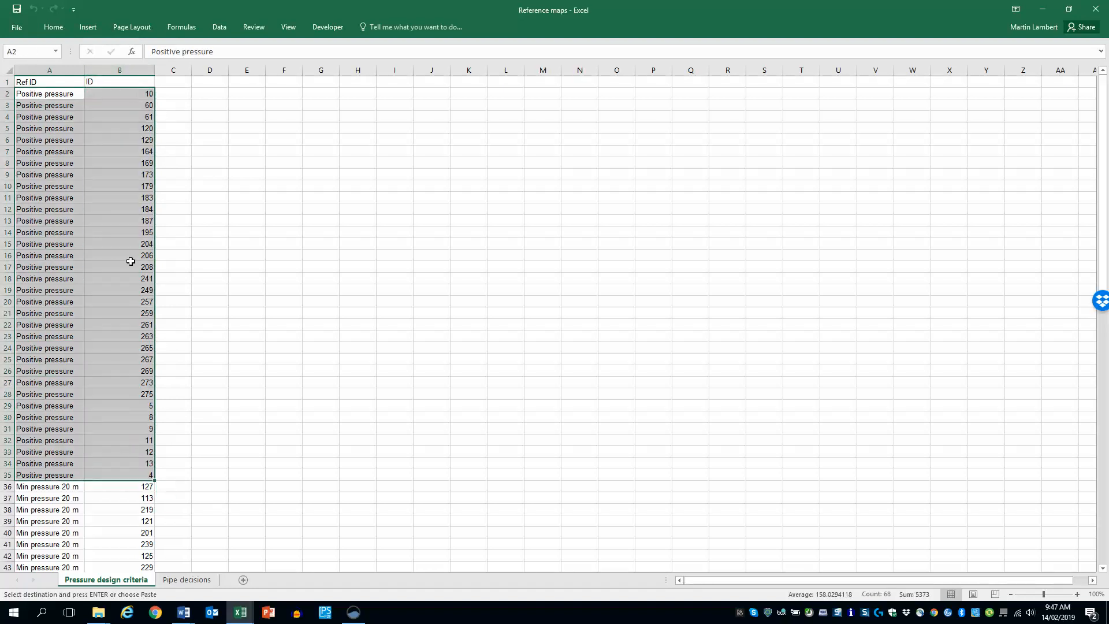
pyautogui.click(125, 278)
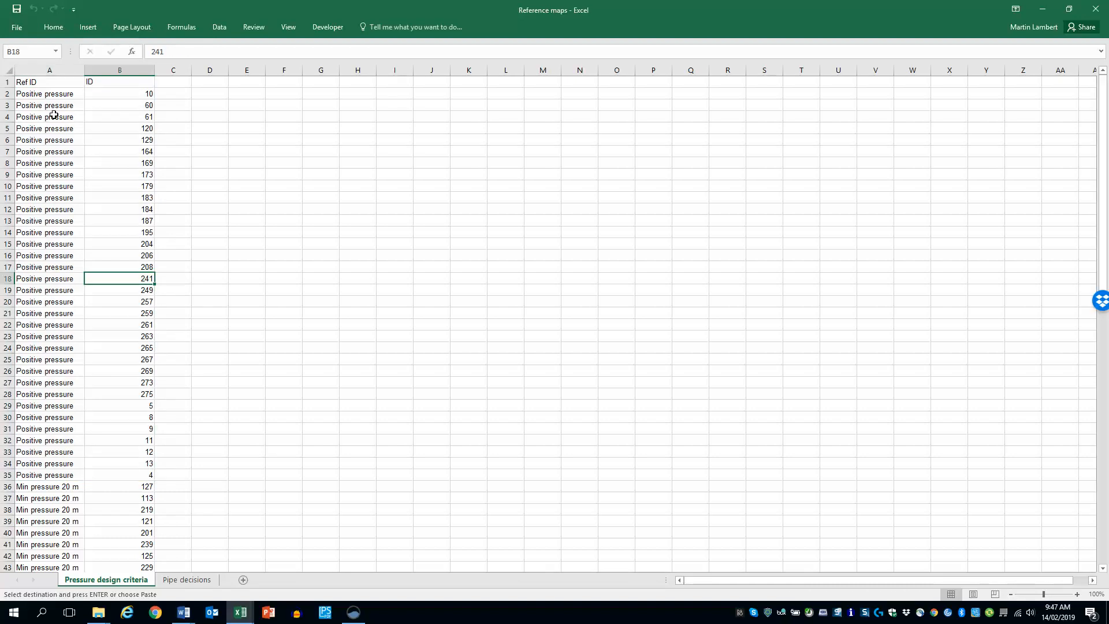
pyautogui.moveTo(58, 82); pyautogui.dragTo(107, 539)
pyautogui.rightClick(107, 539)
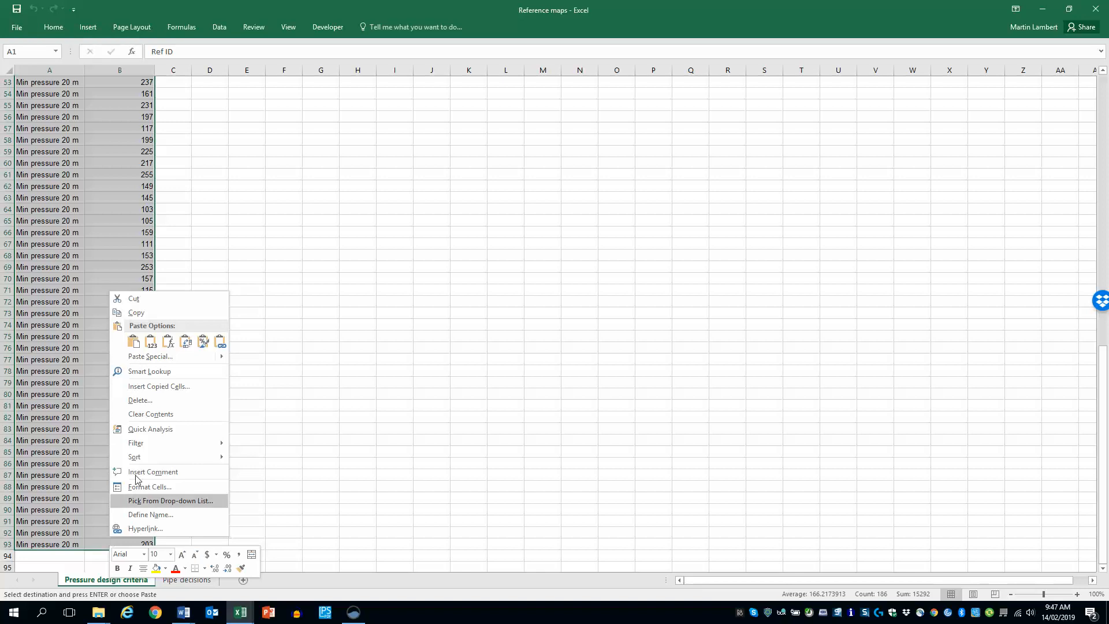
pyautogui.click(185, 313)
pyautogui.scroll(17, 211, 486)
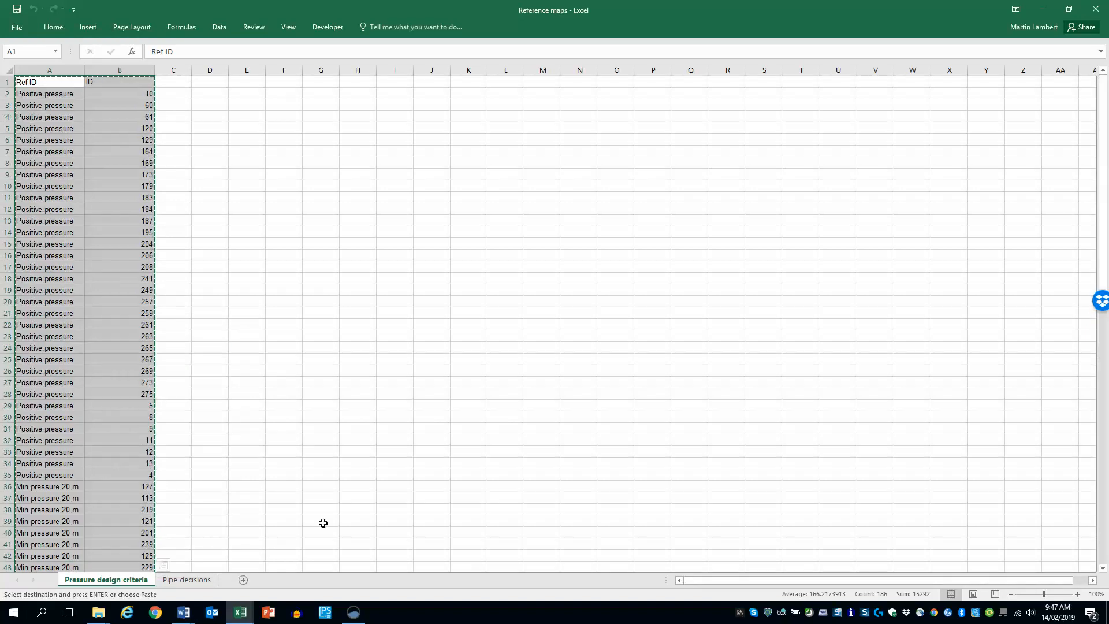
# Switch back to Optimizer and import the copied reference map as Design Criteria, then check the mapping list and close it.
pyautogui.click(353, 613)
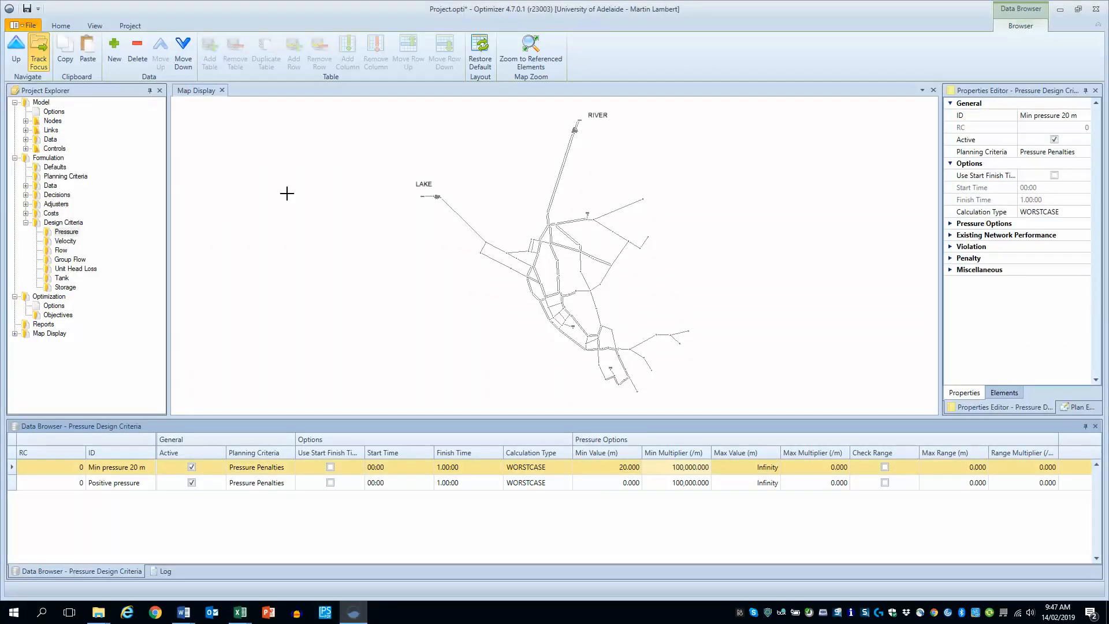
pyautogui.click(130, 26)
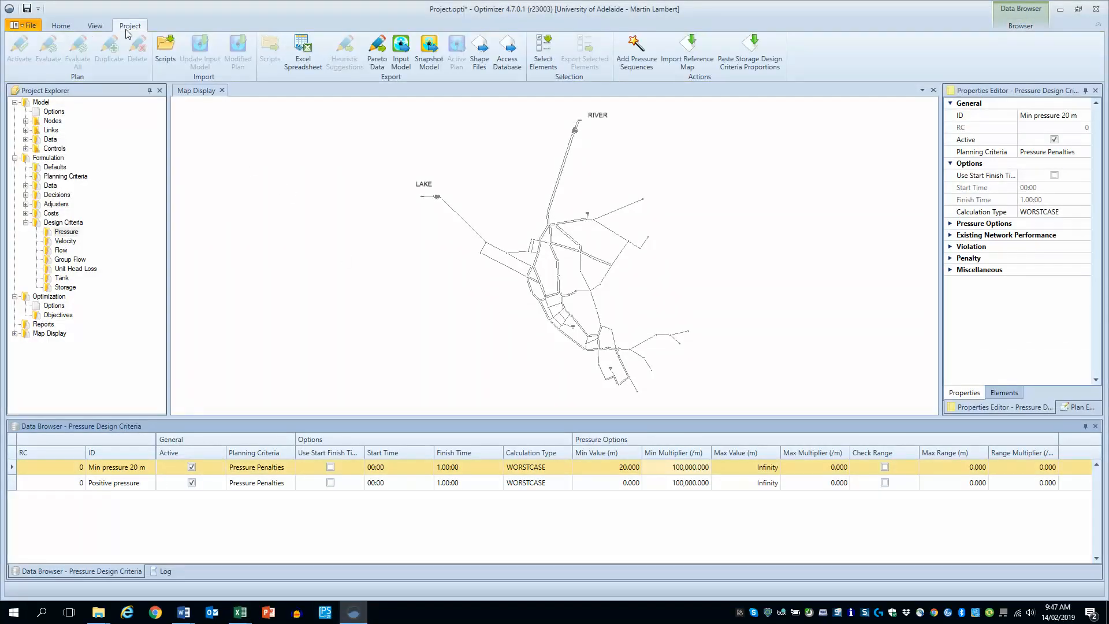
pyautogui.click(687, 58)
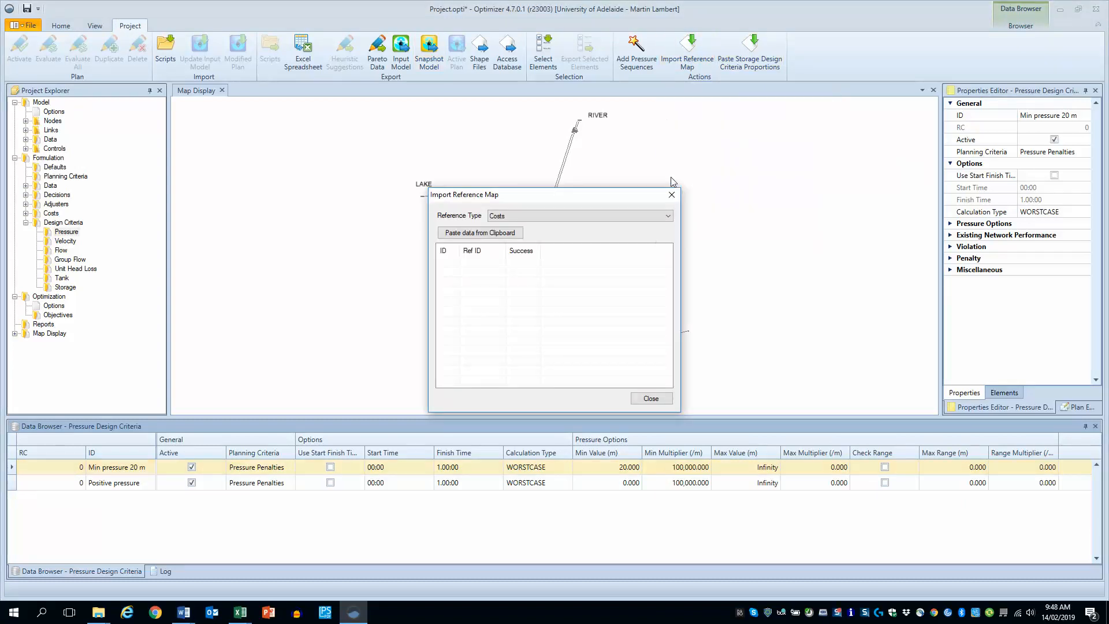
pyautogui.click(591, 216)
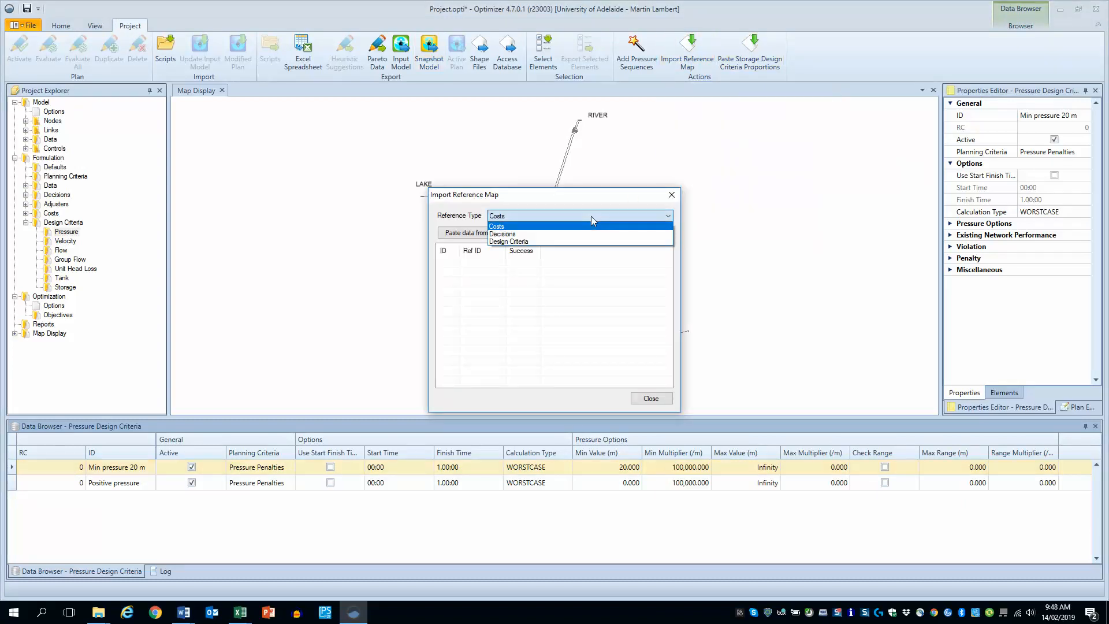
pyautogui.click(517, 242)
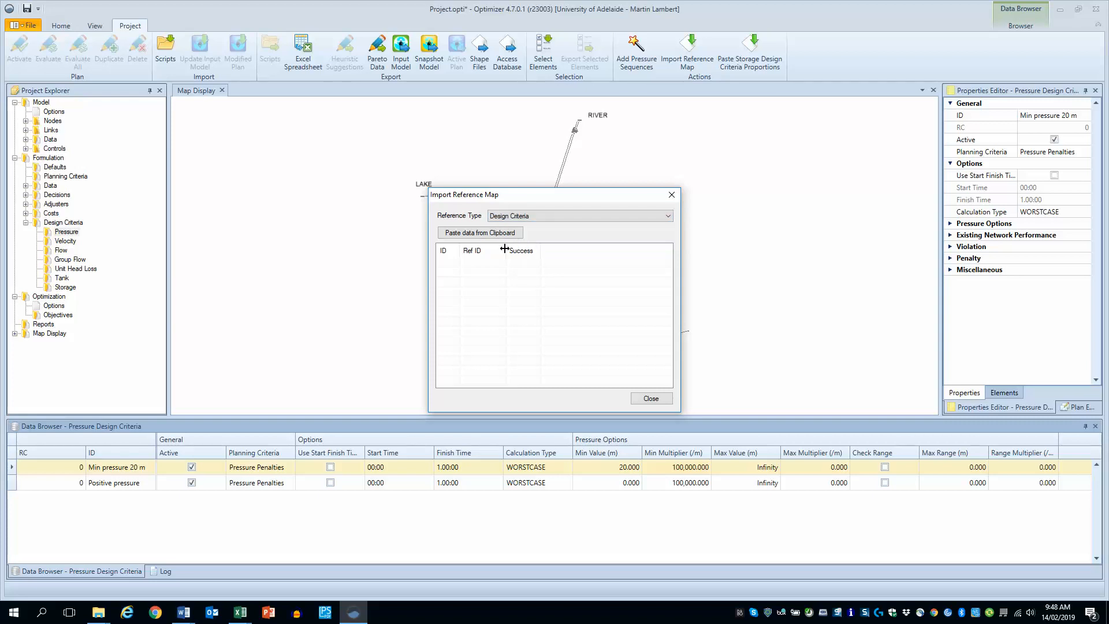
pyautogui.click(508, 234)
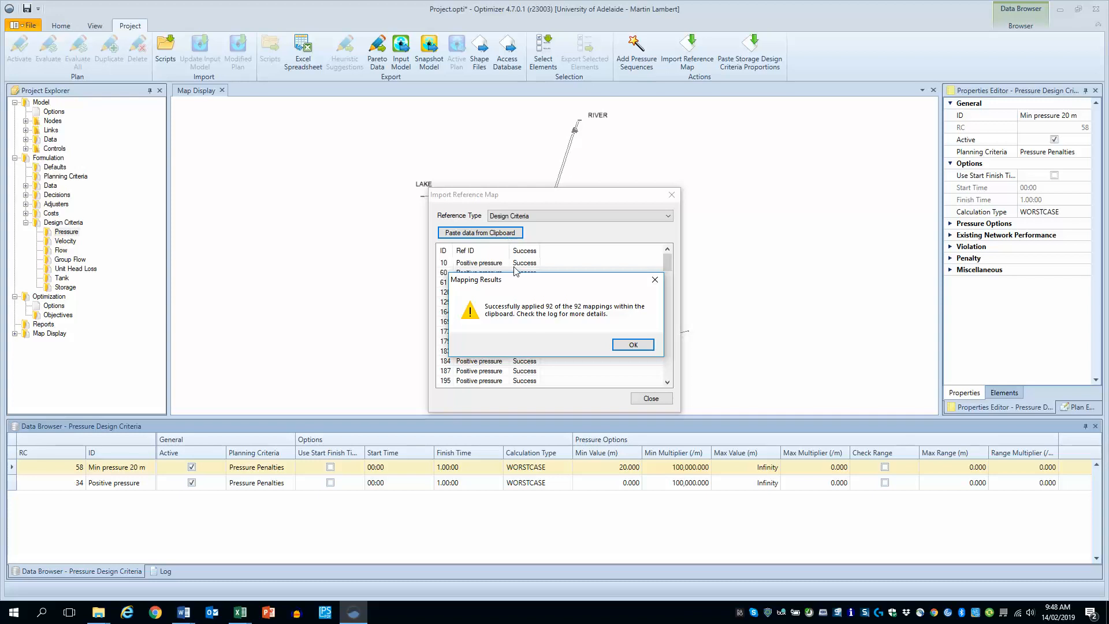
pyautogui.click(612, 346)
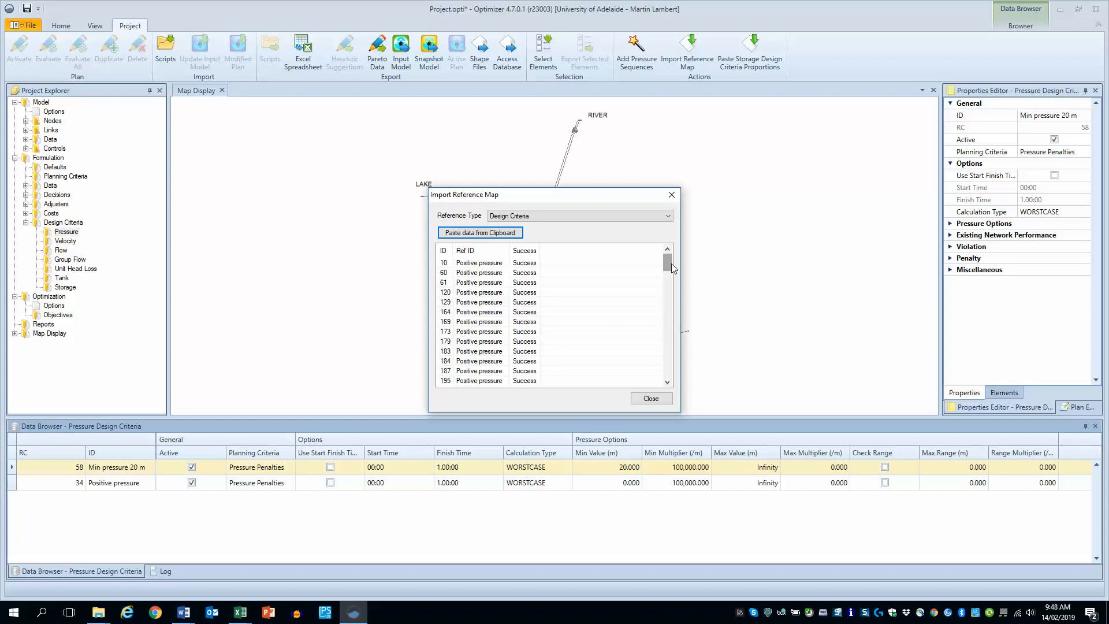
pyautogui.moveTo(668, 263); pyautogui.dragTo(668, 368)
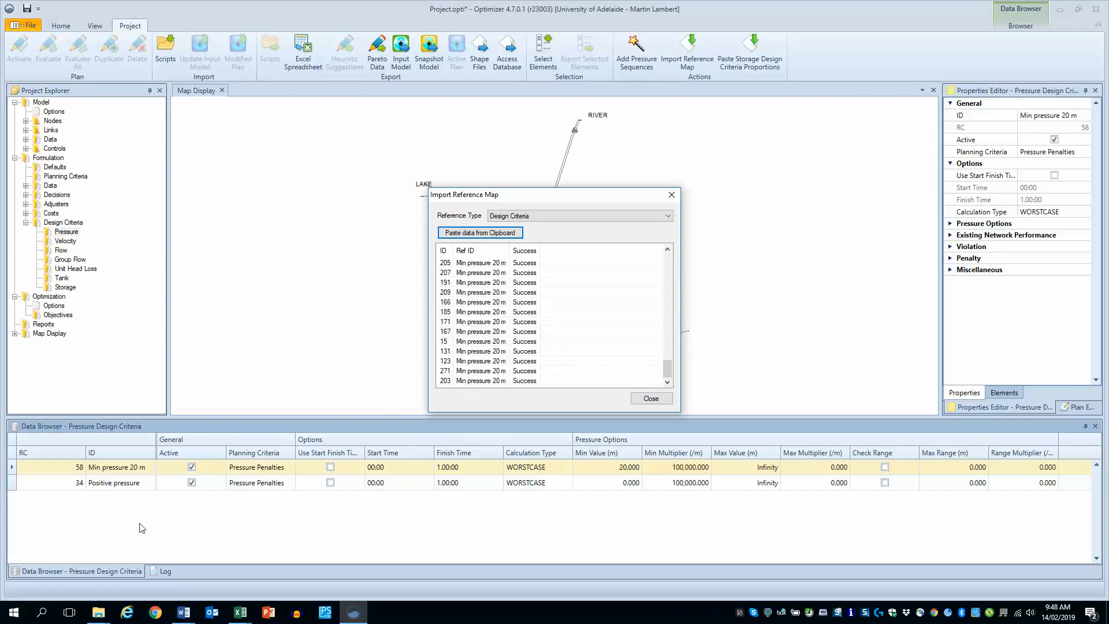
pyautogui.moveTo(667, 368); pyautogui.dragTo(670, 269)
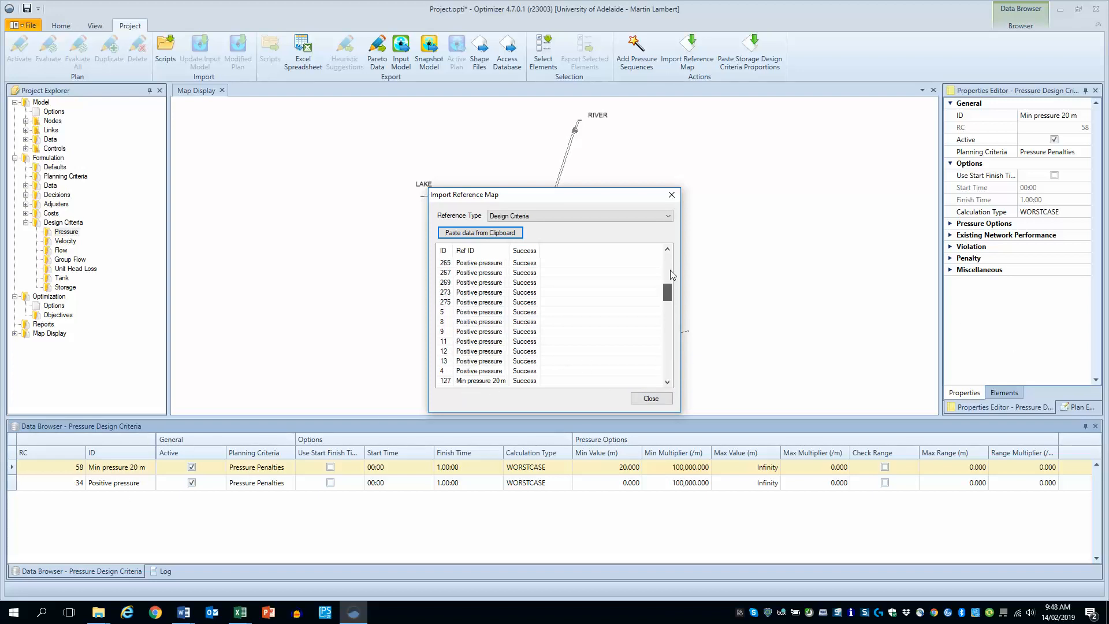
pyautogui.click(652, 400)
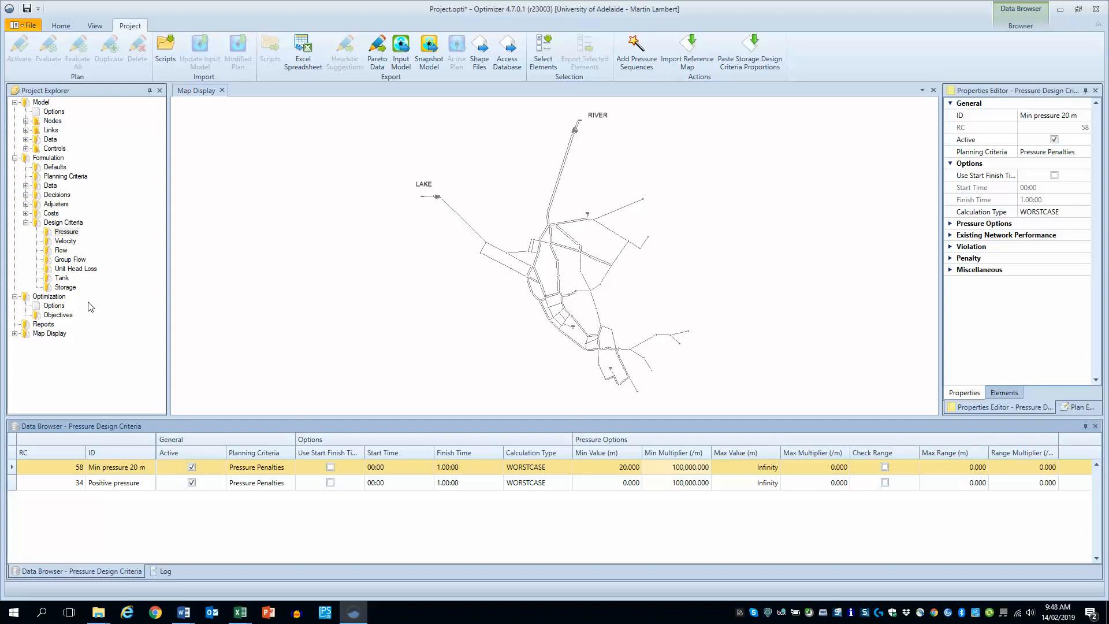
# Add three new tank design criteria to the formulation.
pyautogui.click(64, 278)
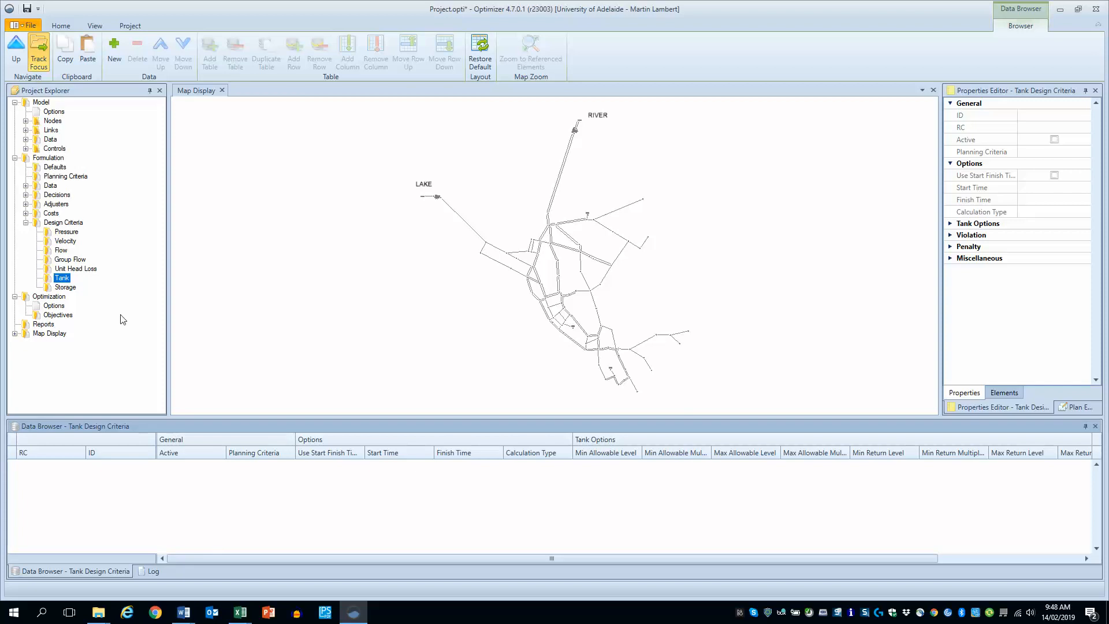
pyautogui.click(113, 60)
pyautogui.click(112, 65)
pyautogui.click(111, 68)
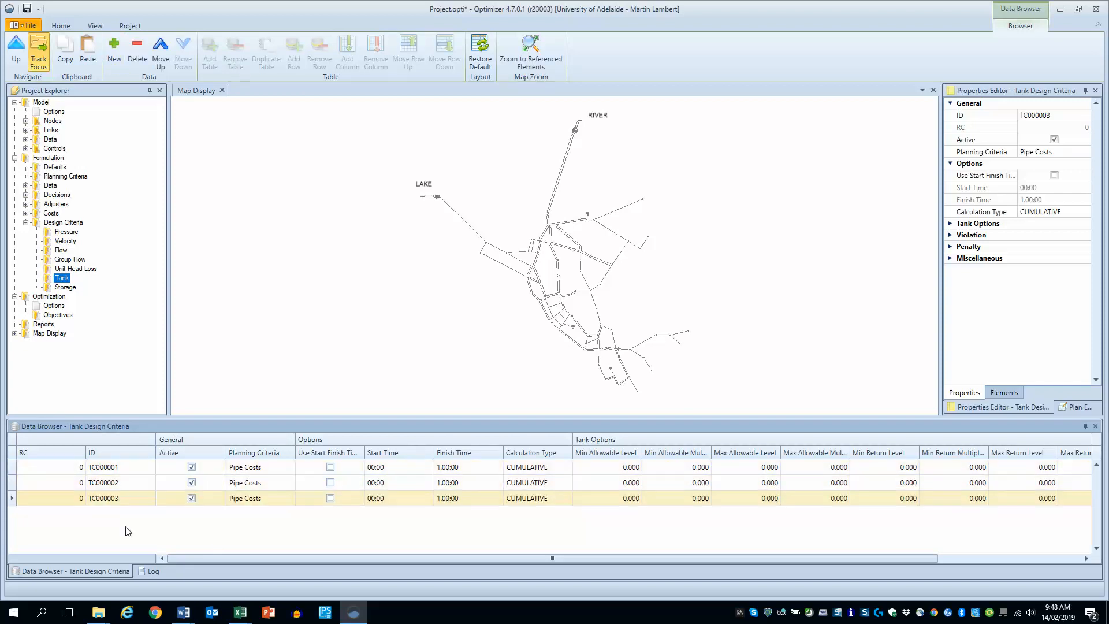
# Rename the three tank design criteria as Tank 1, Tank 2 and Tank 3.
pyautogui.click(128, 470)
pyautogui.moveTo(126, 468); pyautogui.dragTo(70, 464)
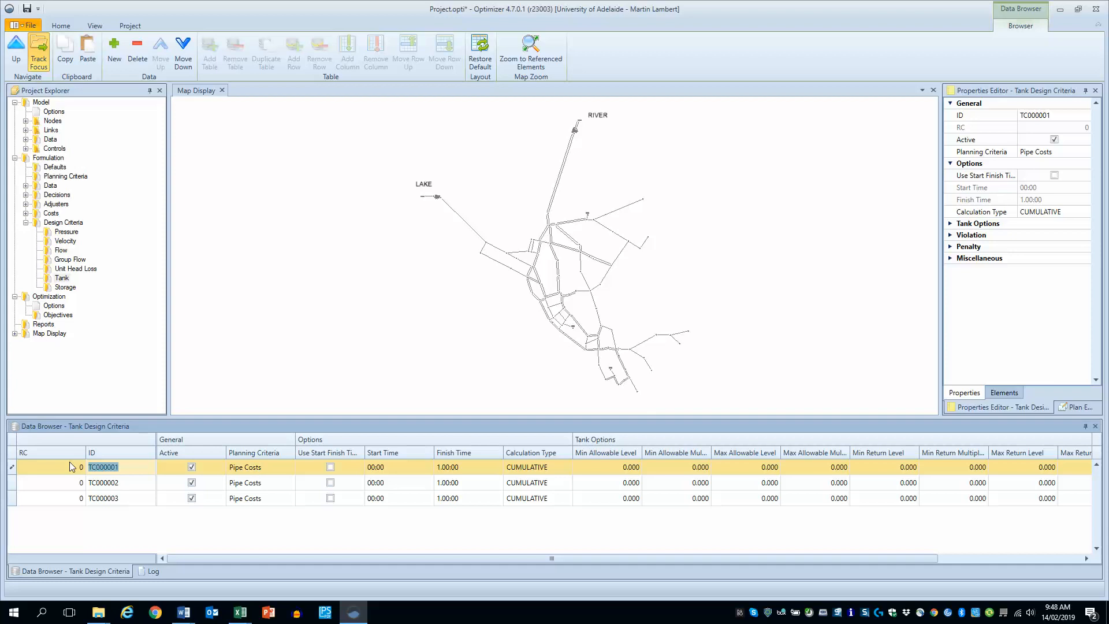
pyautogui.write('Tank 1')
pyautogui.press('Return')
pyautogui.write('Tank 2')
pyautogui.press('Return')
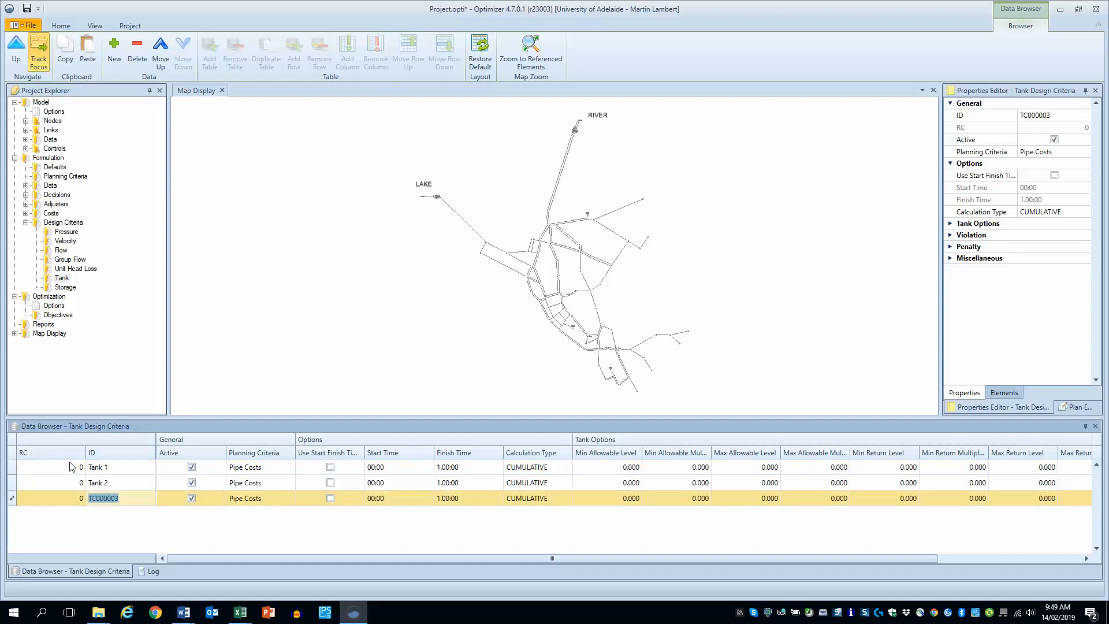
pyautogui.write('Tank 3')
pyautogui.press('Up')
pyautogui.press('Up')
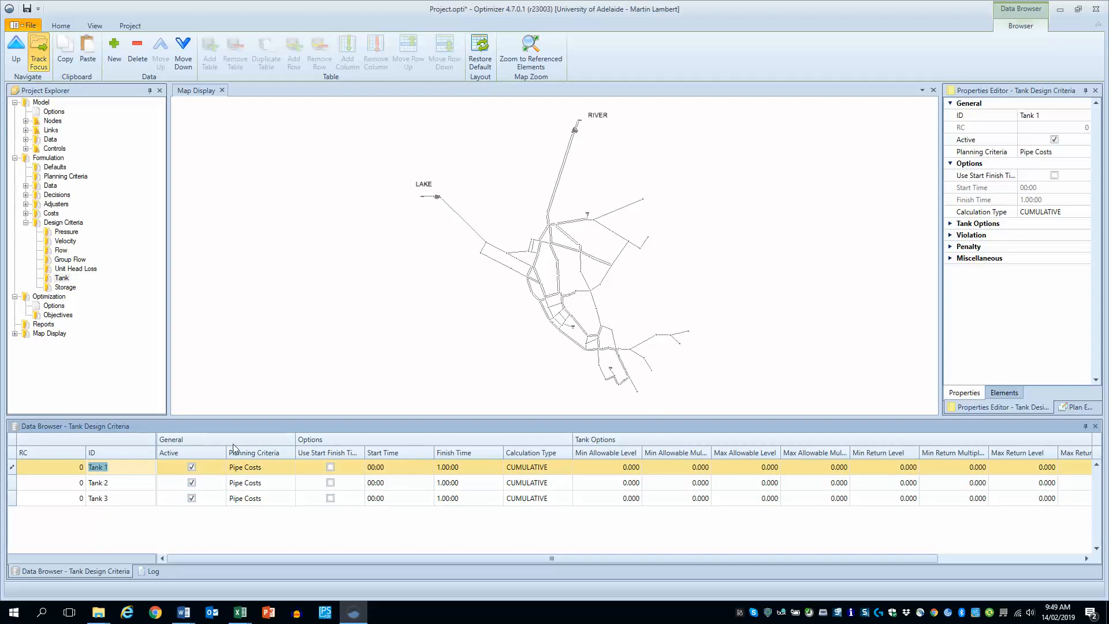
# Set the planning criteria of Tank 1, Tank 2 and Tank 3 to Tank Penalties.
pyautogui.click(276, 467)
pyautogui.click(290, 467)
pyautogui.click(272, 502)
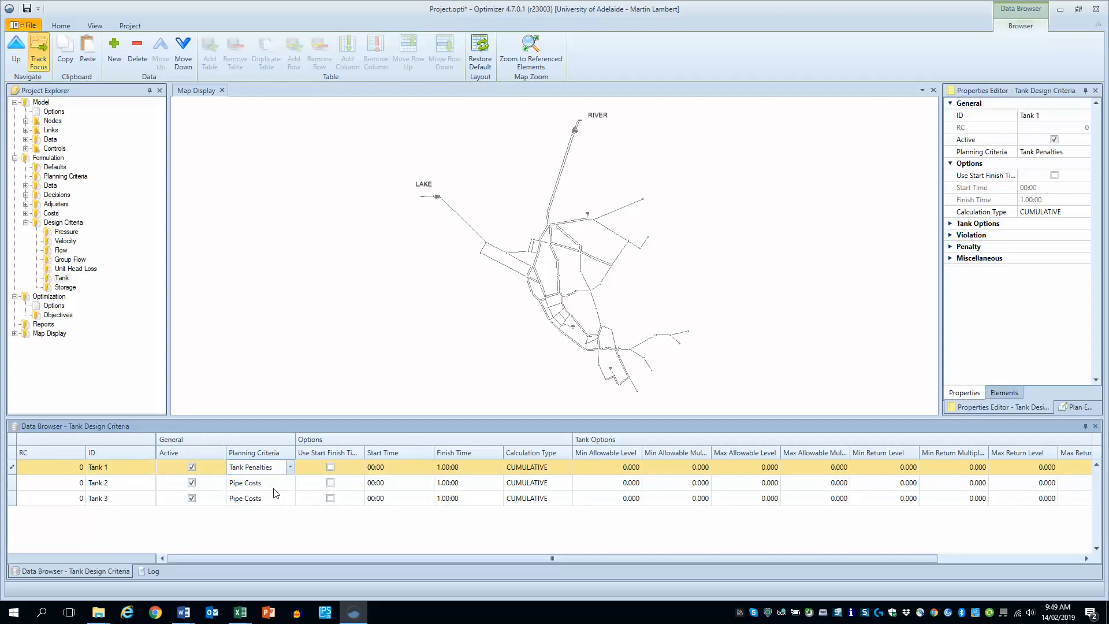
pyautogui.click(288, 484)
pyautogui.click(283, 516)
pyautogui.click(284, 500)
pyautogui.click(287, 502)
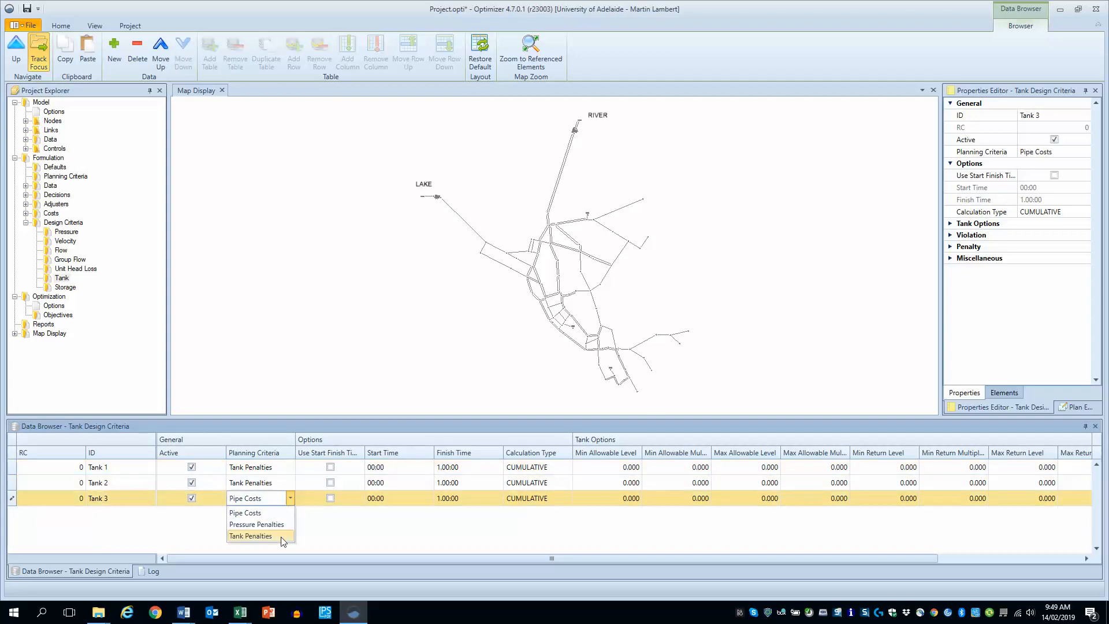
pyautogui.click(283, 534)
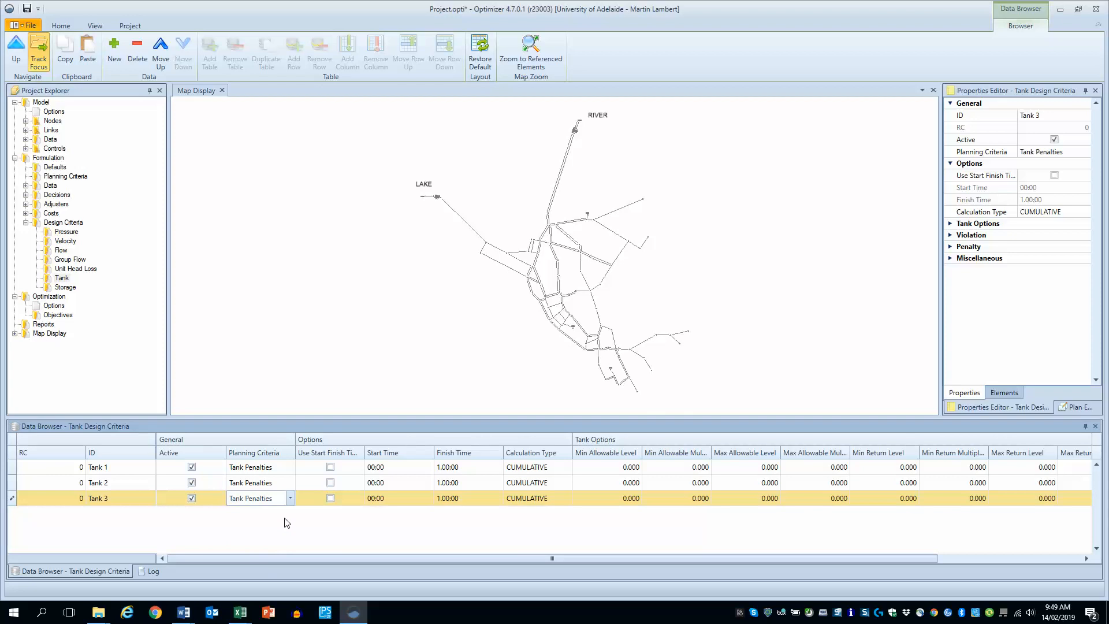
pyautogui.click(287, 523)
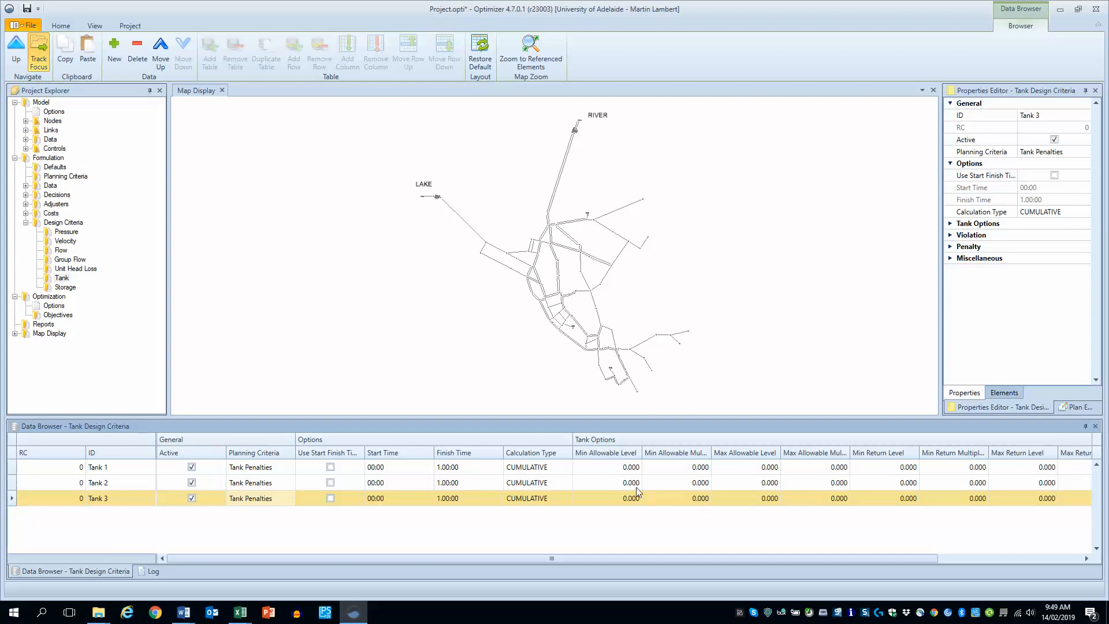
# Set the minimum allowable level to 5 for Tank 1, 6.1 for Tank 2 and 5.4 for Tank 3.
pyautogui.click(614, 467)
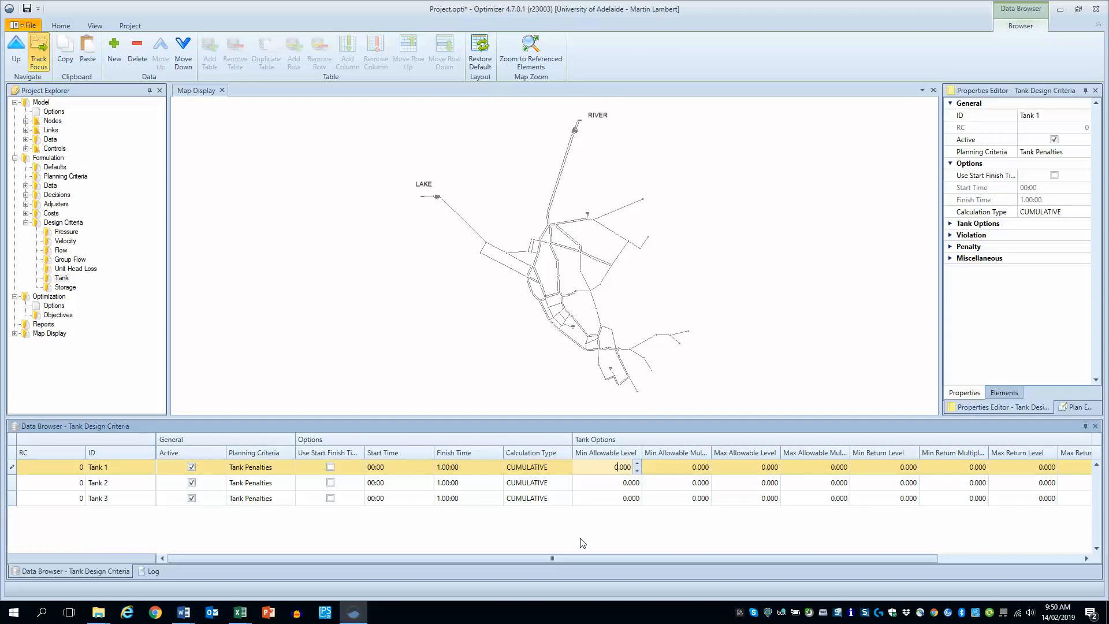
pyautogui.press('BackSpace')
pyautogui.write('5')
pyautogui.press('Return')
pyautogui.write('6.1')
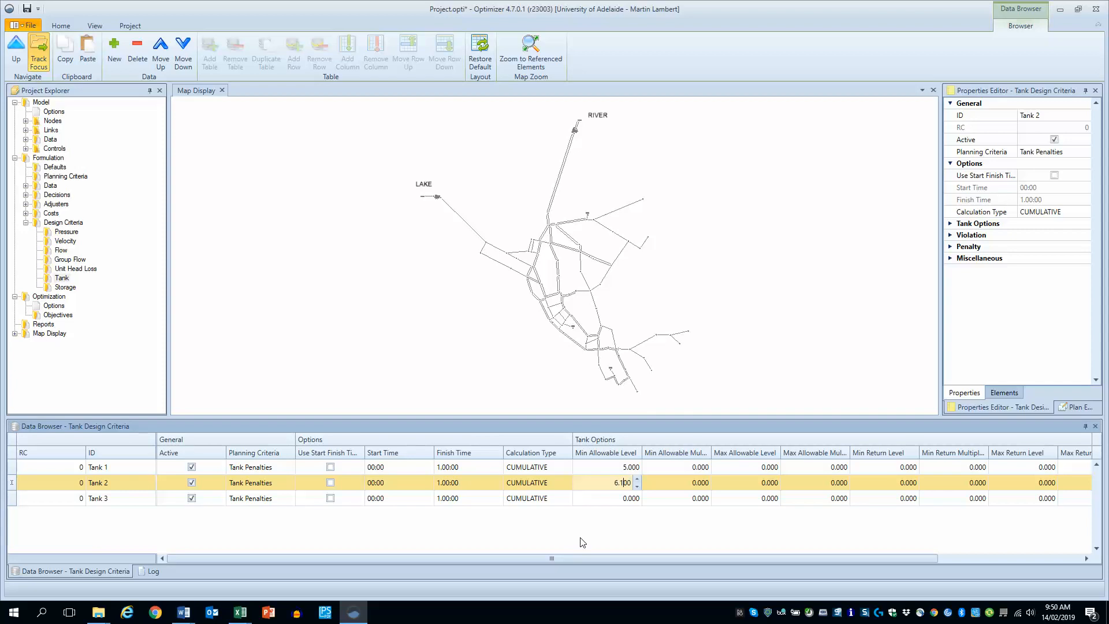
pyautogui.press('Return')
pyautogui.write('5')
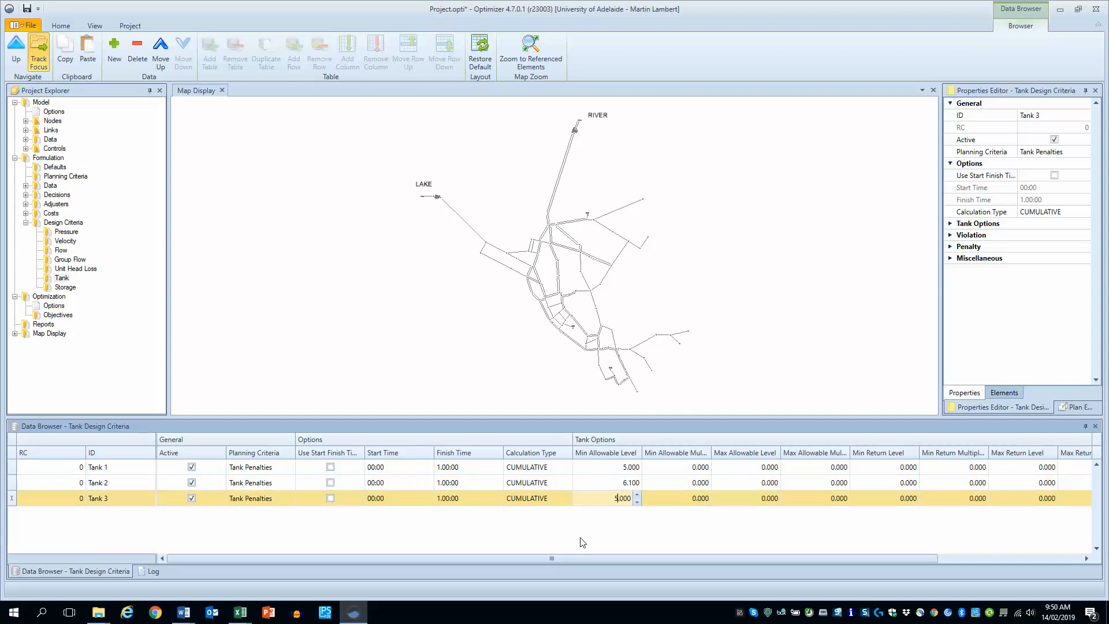
pyautogui.write('.4')
# Set the minimum allowable multiplier of all three tank criteria to 1,000,000.
pyautogui.press('Up')
pyautogui.press('Up')
pyautogui.press('Right')
pyautogui.press('Right')
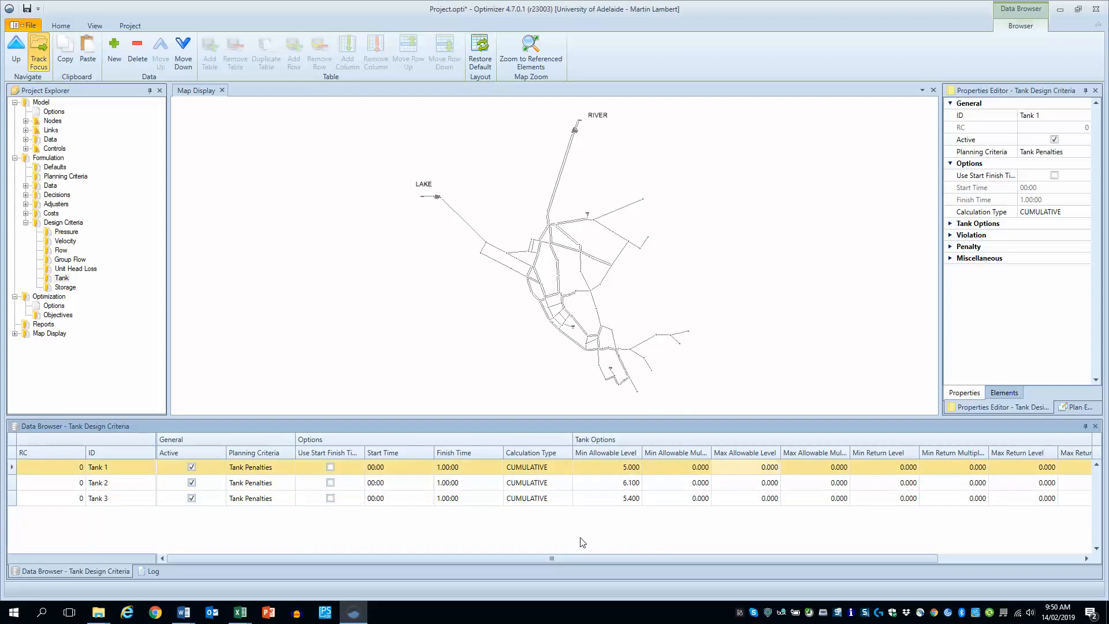
pyautogui.press('Left')
pyautogui.press('Return')
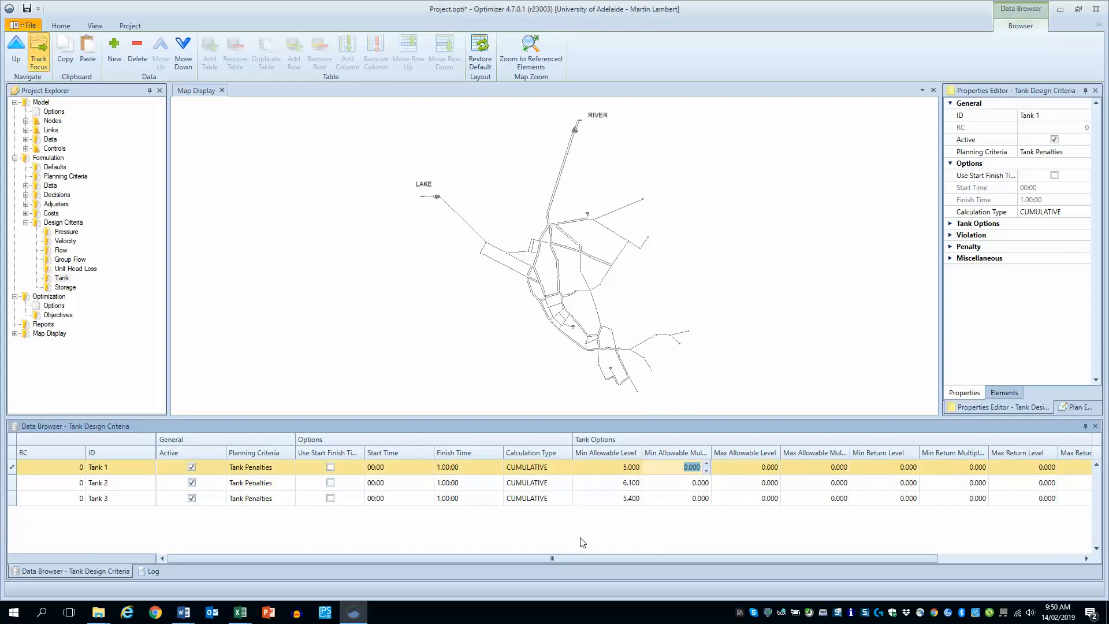
pyautogui.write('100000')
pyautogui.press('Down')
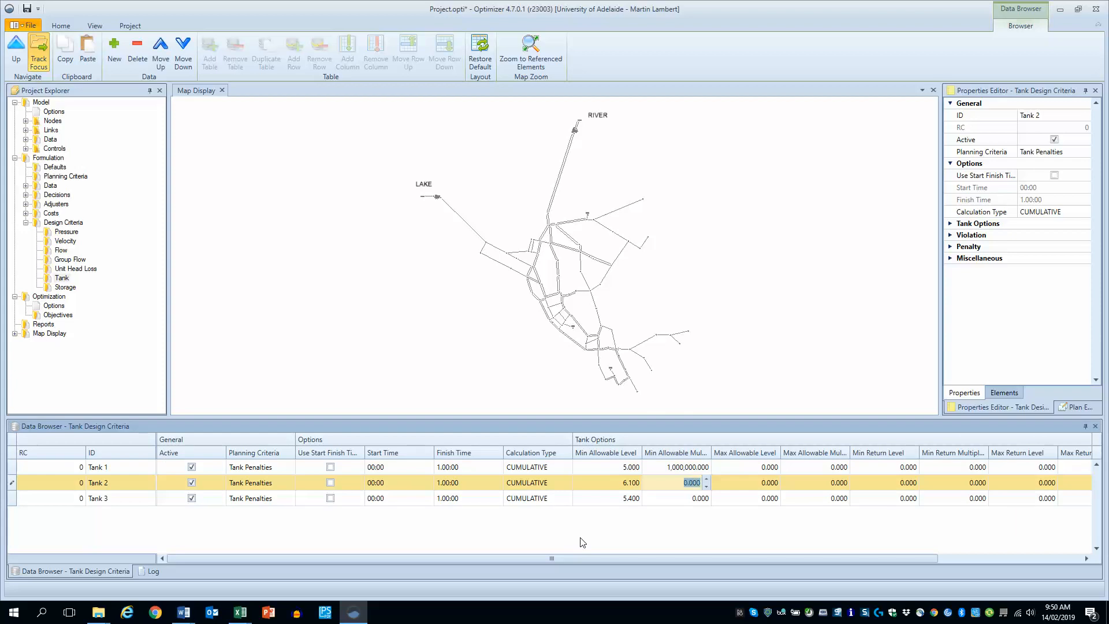
pyautogui.write('10,000,00')
pyautogui.press('Down')
pyautogui.write('1,000,0')
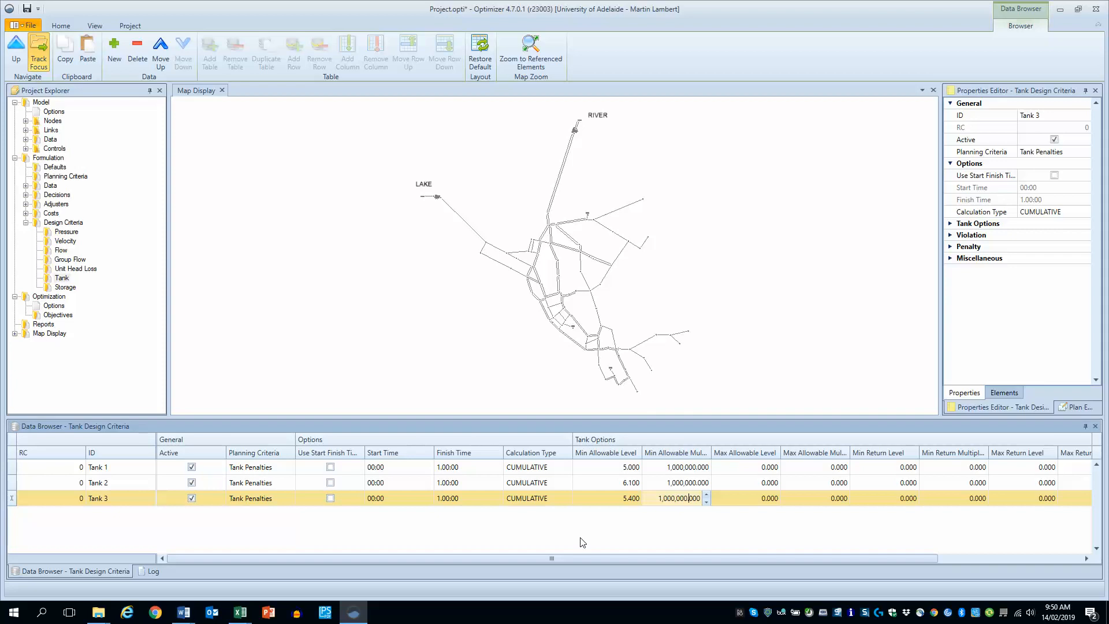
pyautogui.write('00')
# Set the maximum allowable level to 10 for Tank 1, 12.2 for Tank 2 and 10.8 for Tank 3.
pyautogui.press('Tab')
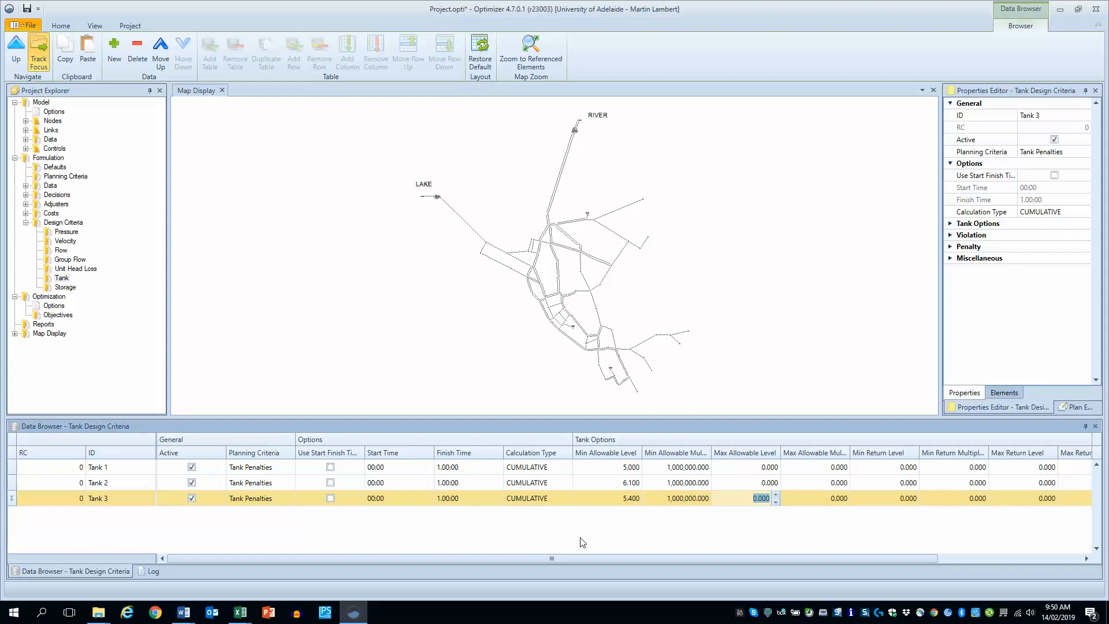
pyautogui.press('Up')
pyautogui.press('Up')
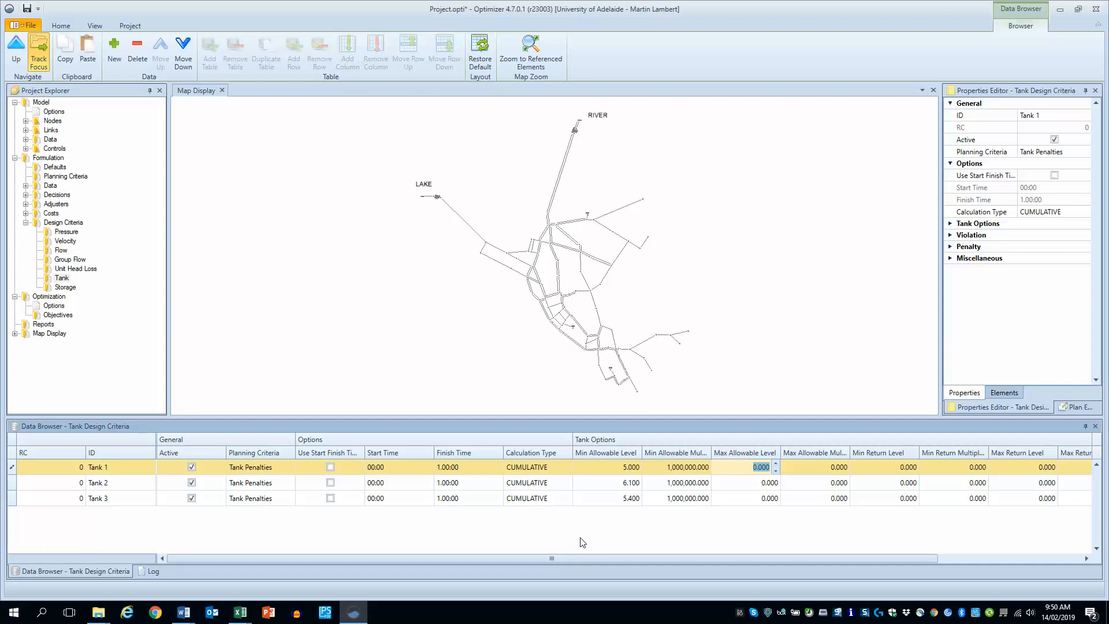
pyautogui.write('10')
pyautogui.press('Down')
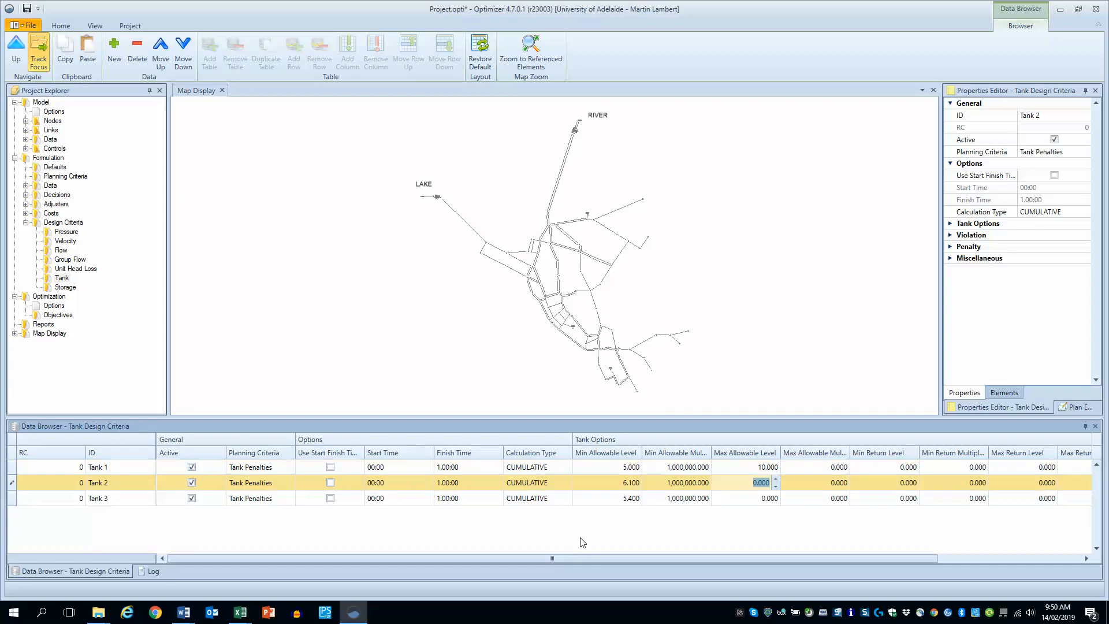
pyautogui.write('12.2')
pyautogui.press('Down')
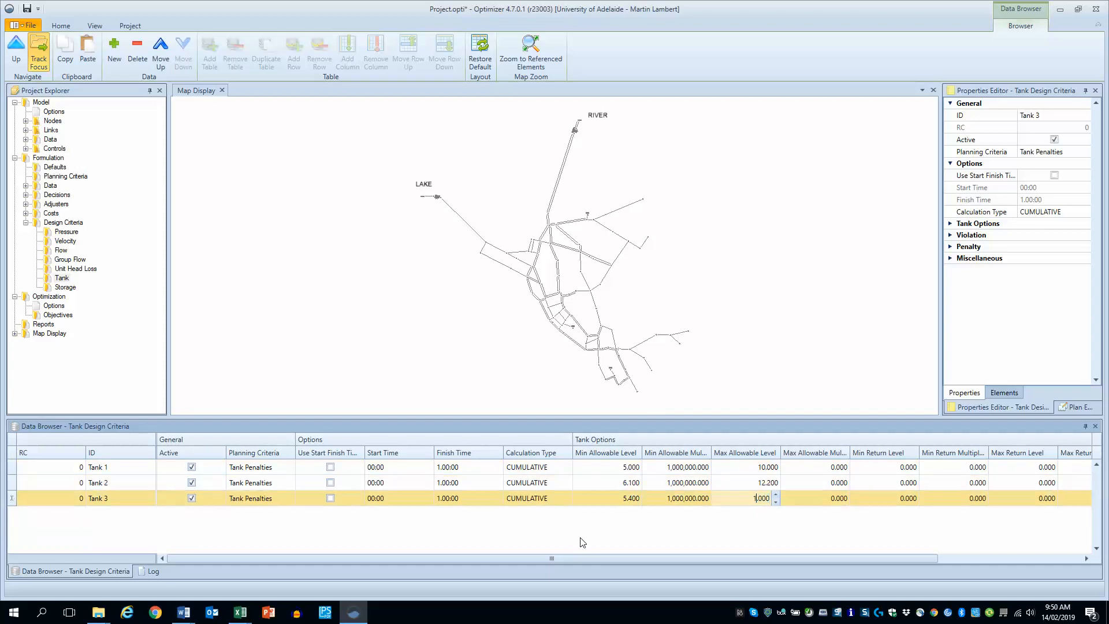
pyautogui.write('10.8')
# Set the minimum return level to 6.7 for Tank 1, 9.9 for Tank 2 and 9.1 for Tank 3.
pyautogui.press('Tab')
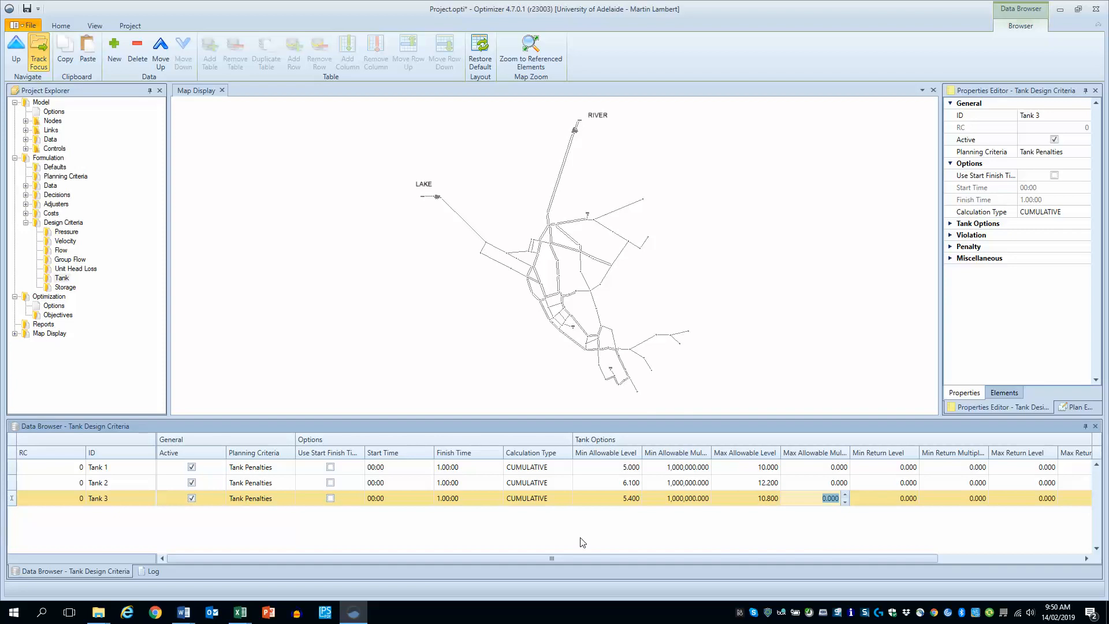
pyautogui.press('Tab')
pyautogui.press('Up')
pyautogui.press('Up')
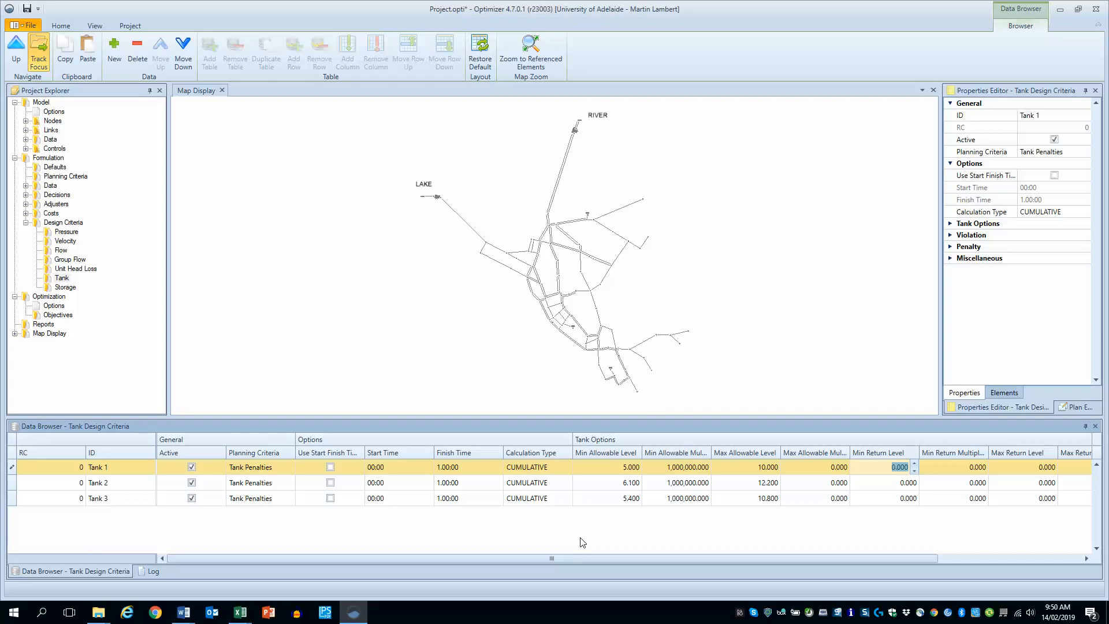
pyautogui.write('6.7')
pyautogui.press('Down')
pyautogui.write('9.9')
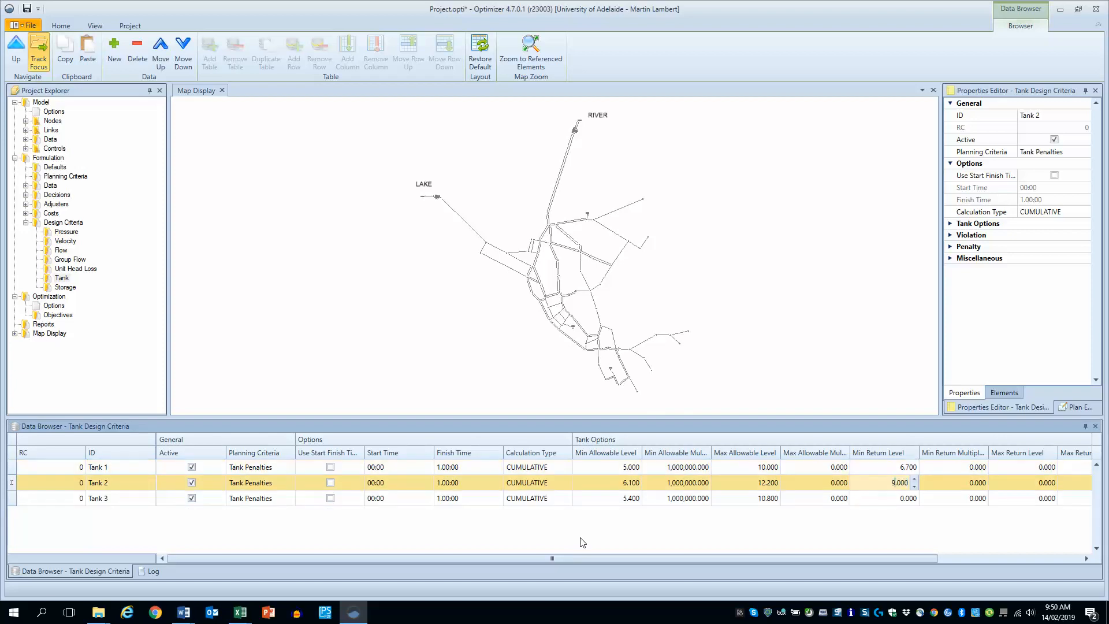
pyautogui.press('Down')
pyautogui.write('9.1')
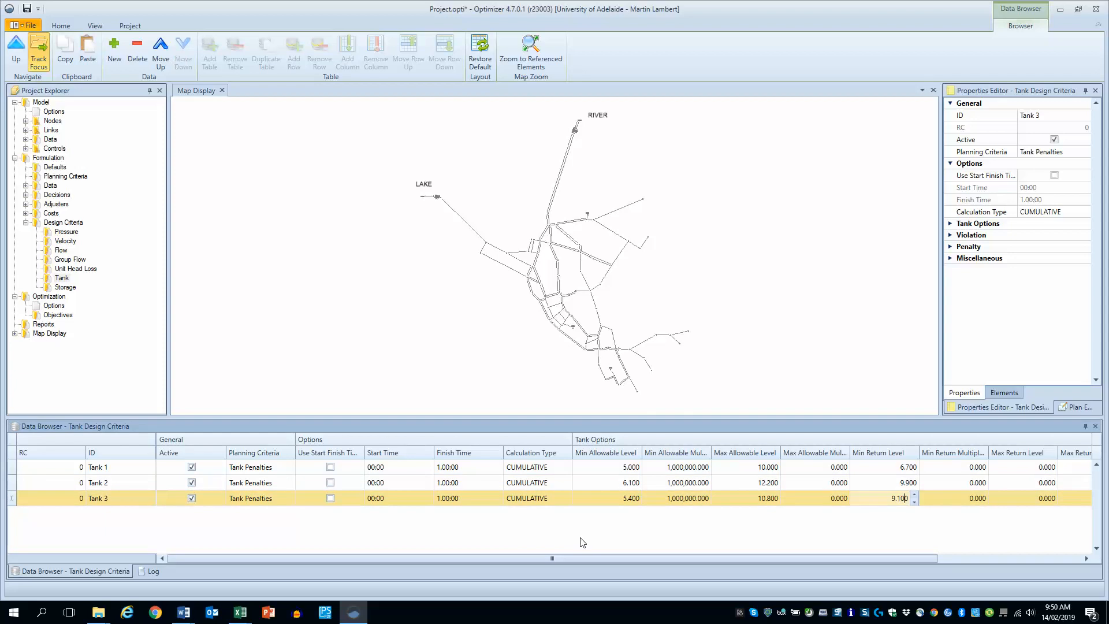
# Set the minimum return multiplier of all three tank criteria to 1,000,000.
pyautogui.press('Up')
pyautogui.press('Up')
pyautogui.press('Tab')
pyautogui.press('Tab')
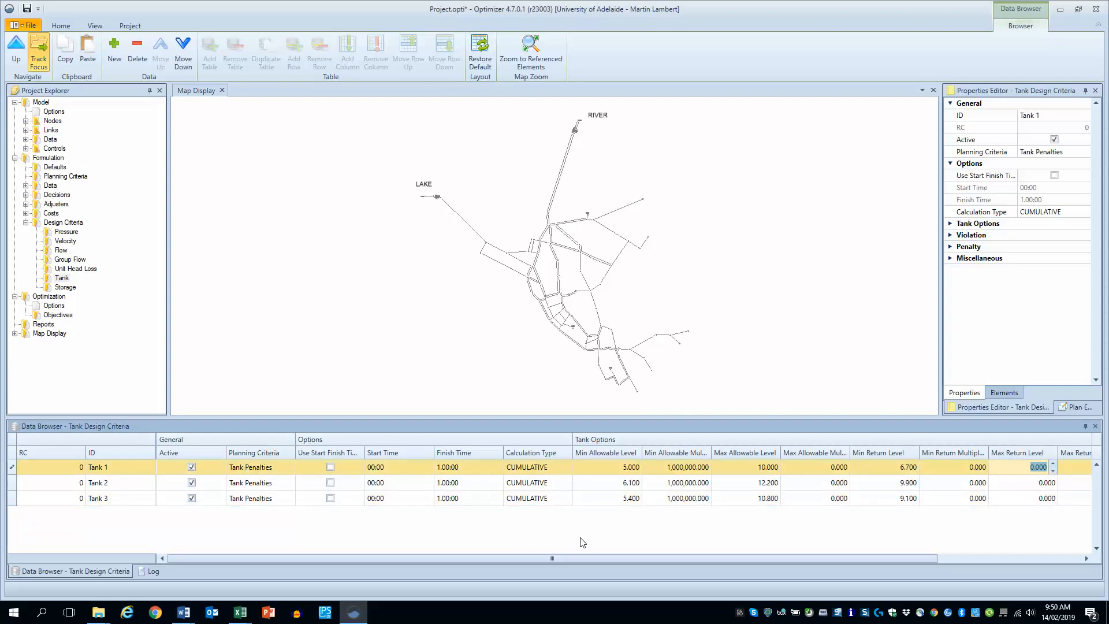
pyautogui.hotkey('shift', 'Tab')
pyautogui.hotkey('shift', 'Tab')
pyautogui.press('Tab')
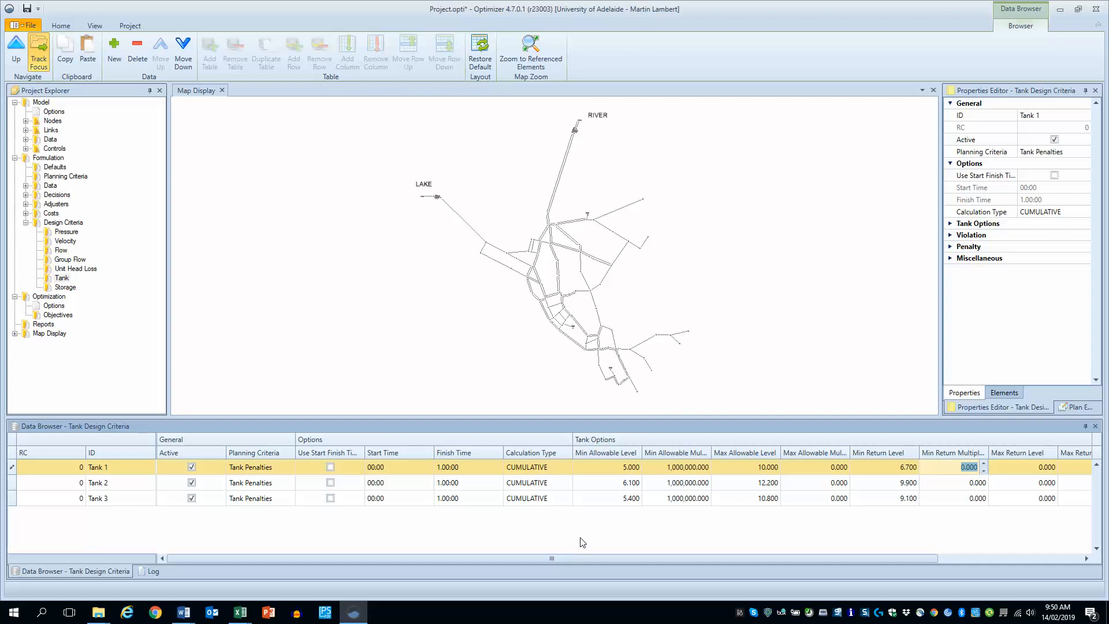
pyautogui.write('10000000')
pyautogui.press('Down')
pyautogui.write('100000000')
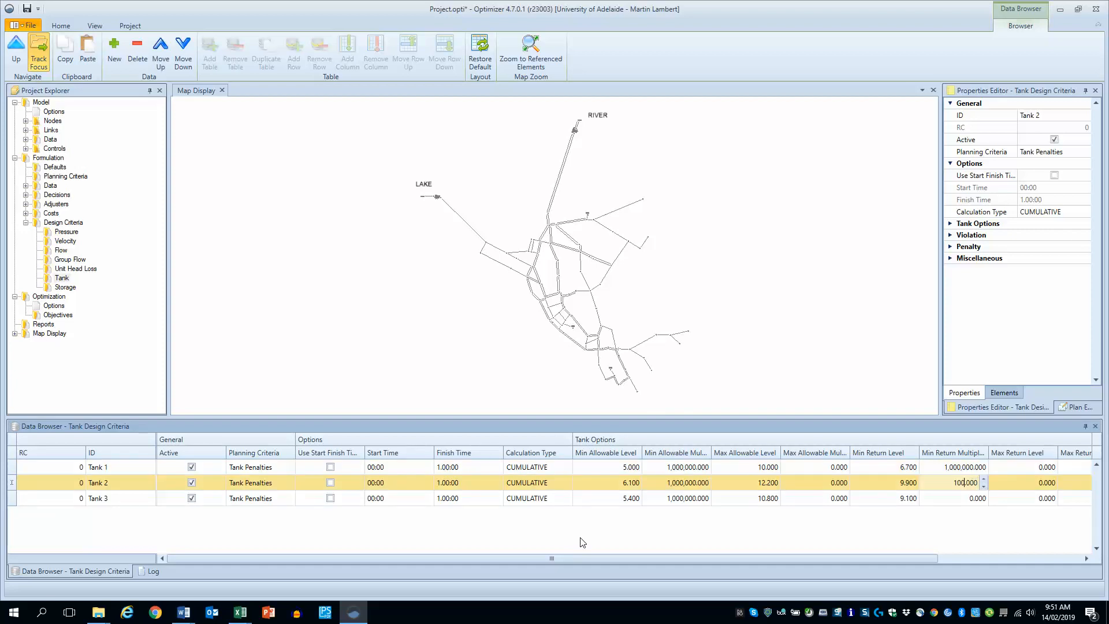
pyautogui.write('0')
pyautogui.press('Down')
pyautogui.write('1,000')
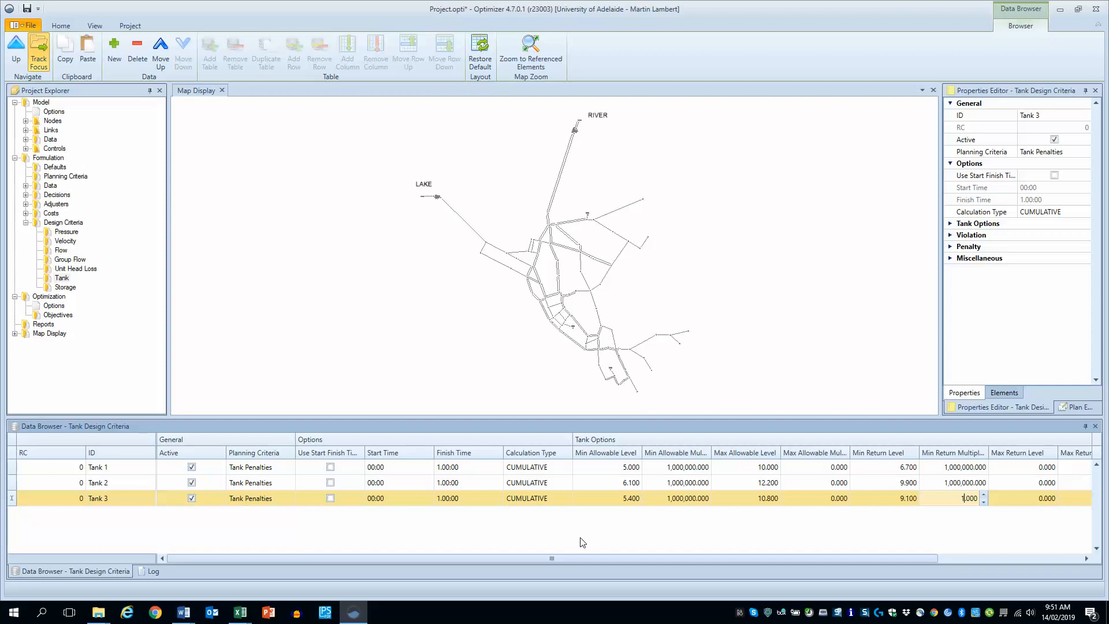
pyautogui.write(',000.000')
# Set the maximum return level to 10 for Tank 1, 12.2 for Tank 2 and 10.8 for Tank 3.
pyautogui.click(1031, 473)
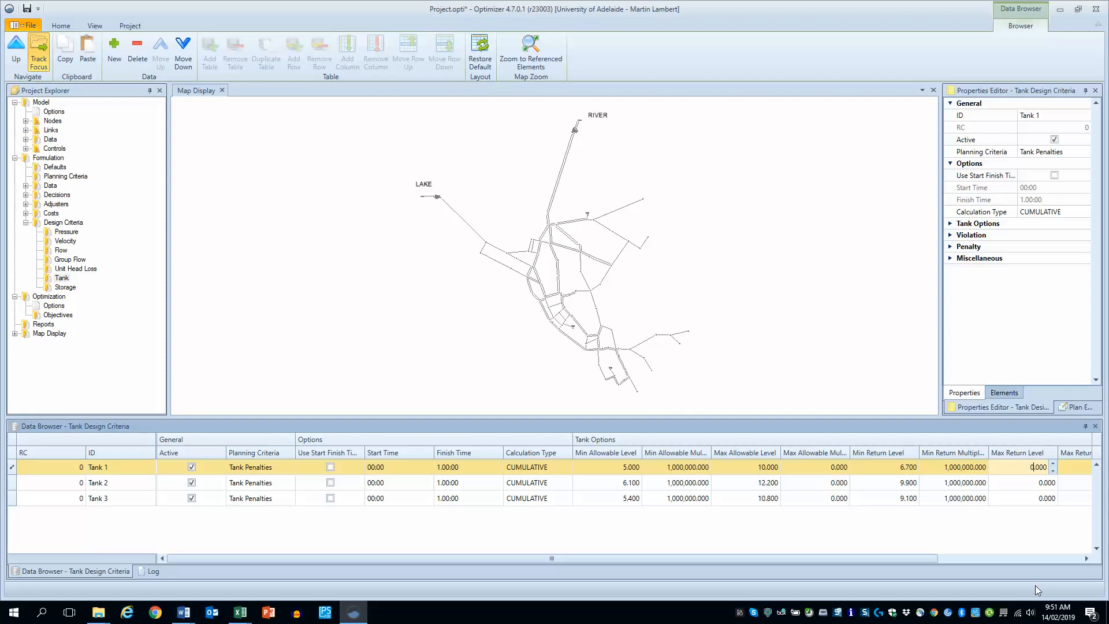
pyautogui.hotkey('ctrl', 'a')
pyautogui.press('BackSpace')
pyautogui.write('10')
pyautogui.press('Down')
pyautogui.hotkey('ctrl', 'a')
pyautogui.press('BackSpace')
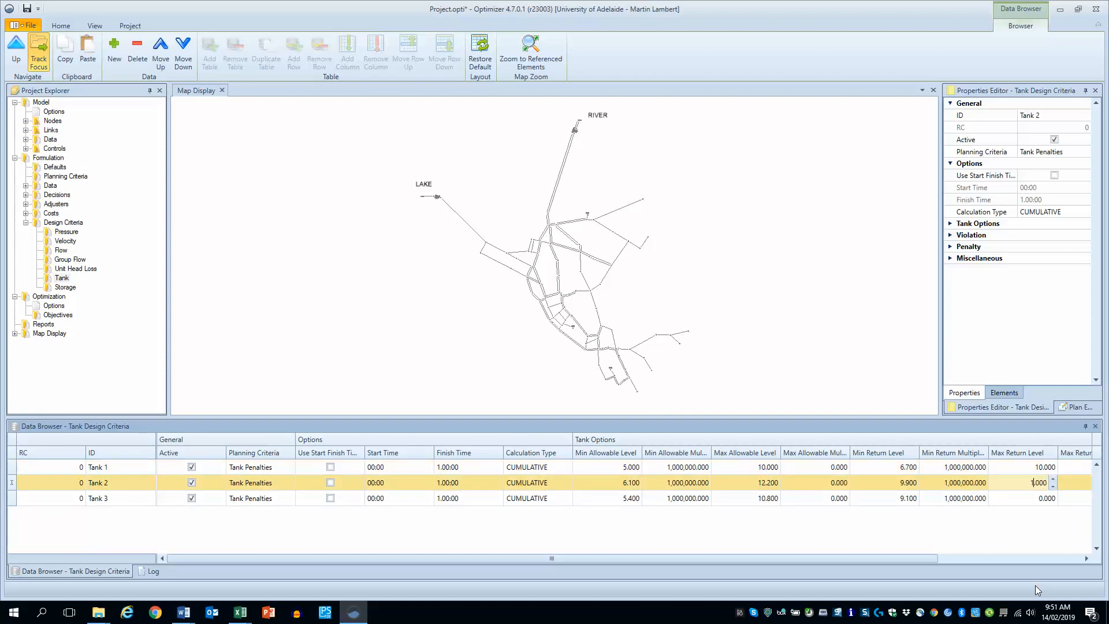
pyautogui.write('12.2')
pyautogui.press('Down')
pyautogui.hotkey('ctrl', 'a')
pyautogui.press('BackSpace')
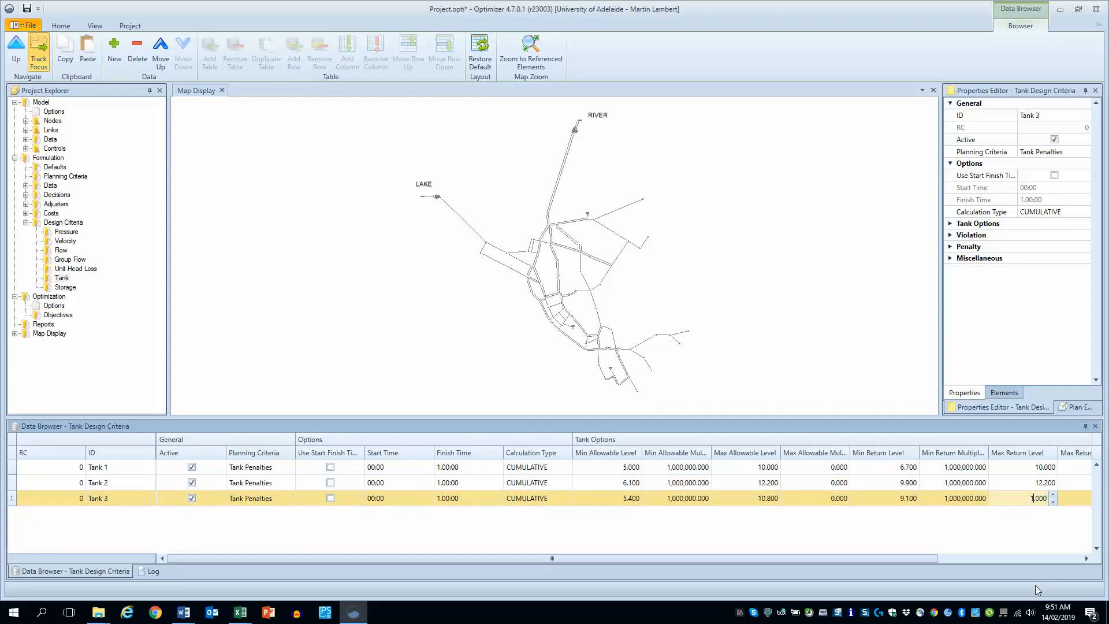
pyautogui.write('10.8')
pyautogui.press('Up')
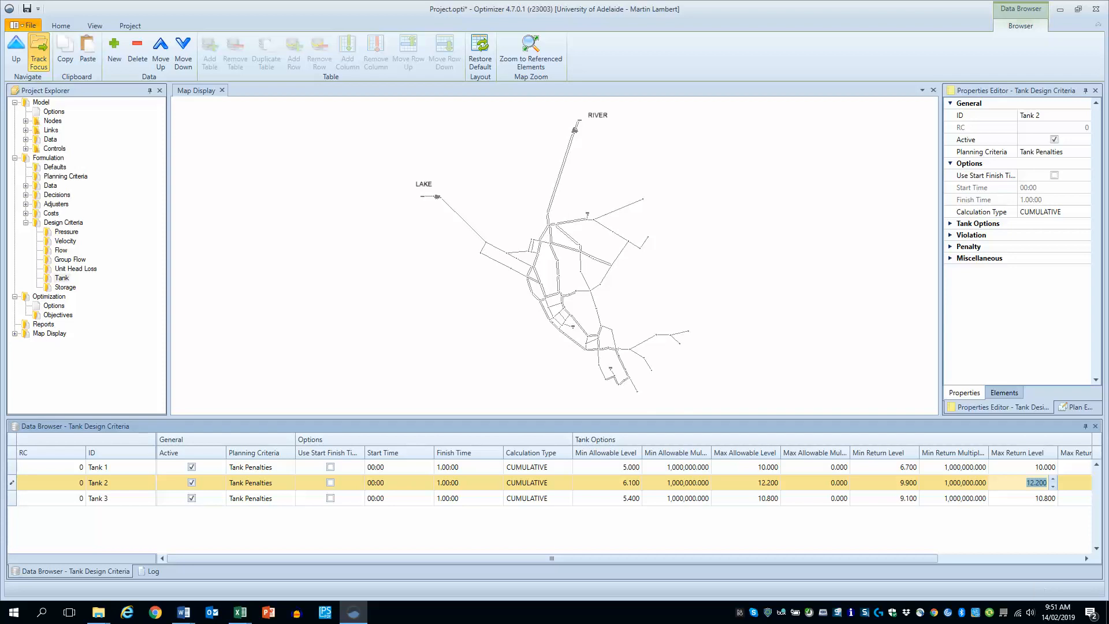
pyautogui.click(176, 524)
# Show the elements assigned to the Tank 1 criterion and restrict map selection to individually picked nodes.
pyautogui.click(60, 27)
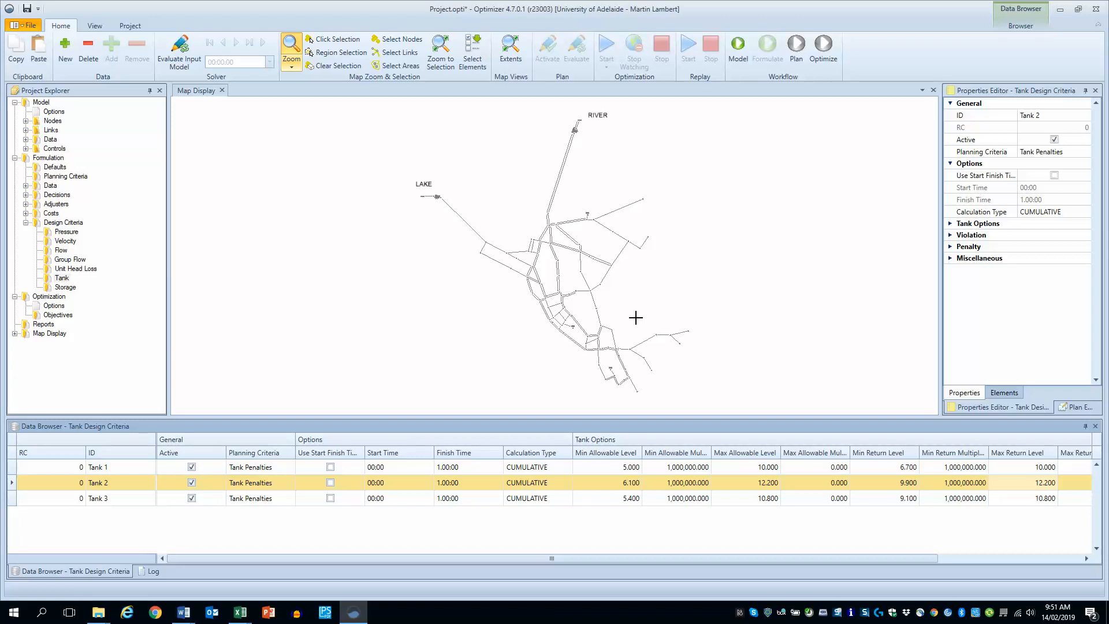
pyautogui.click(13, 468)
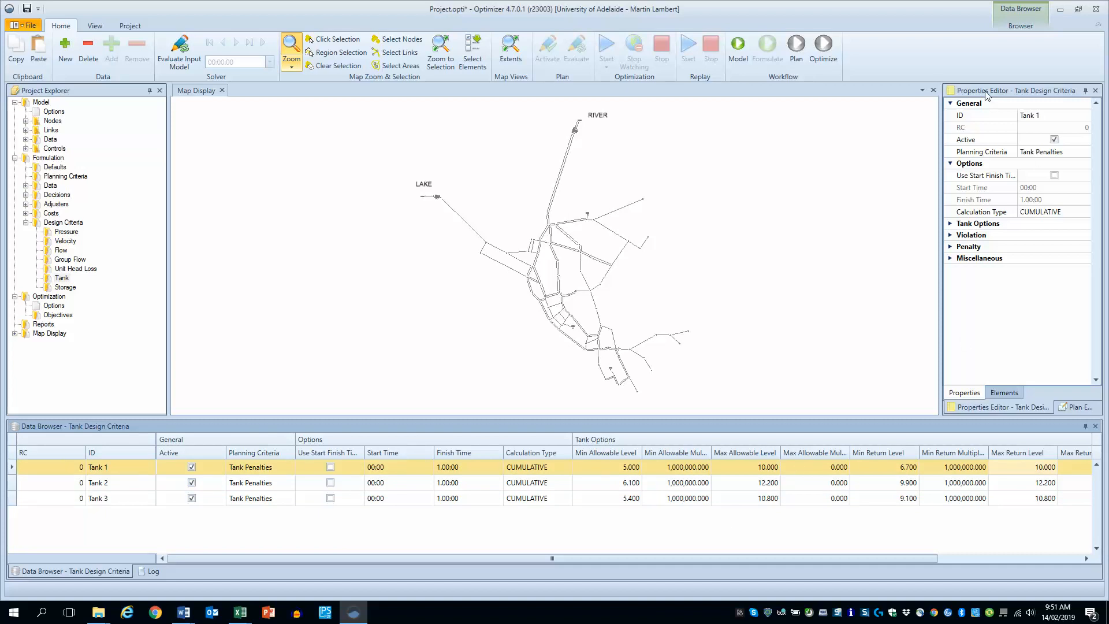
pyautogui.click(997, 393)
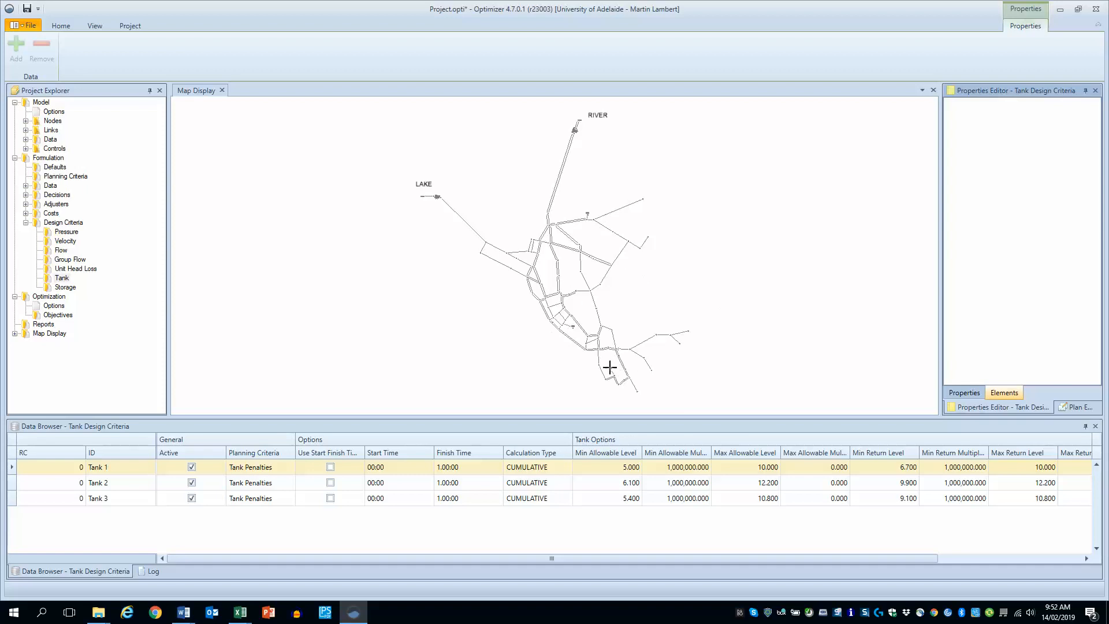
pyautogui.click(60, 26)
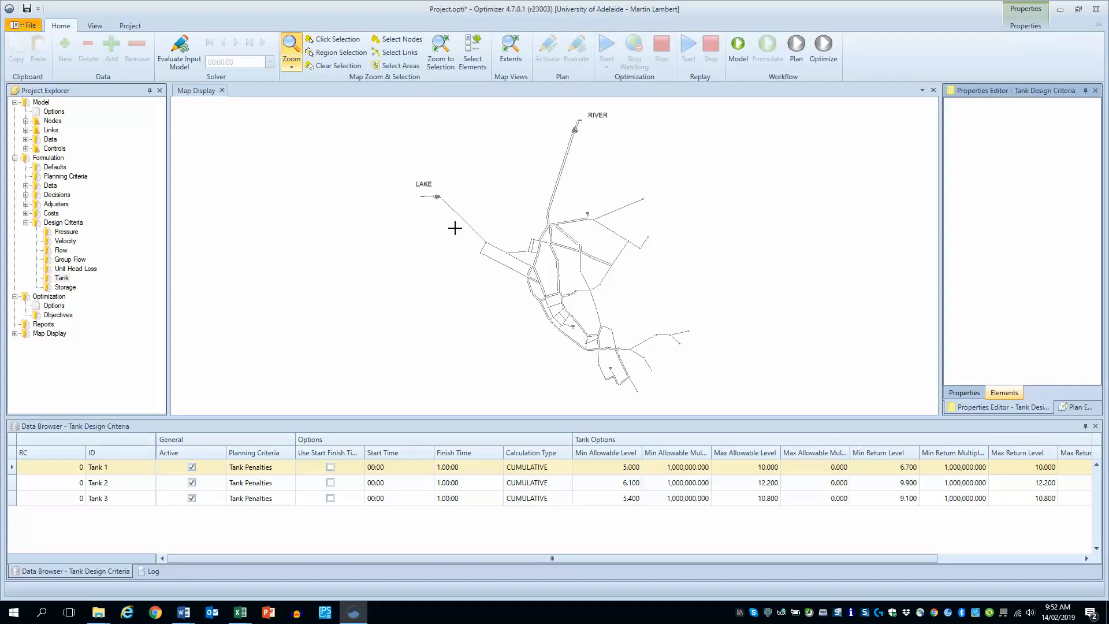
pyautogui.click(331, 43)
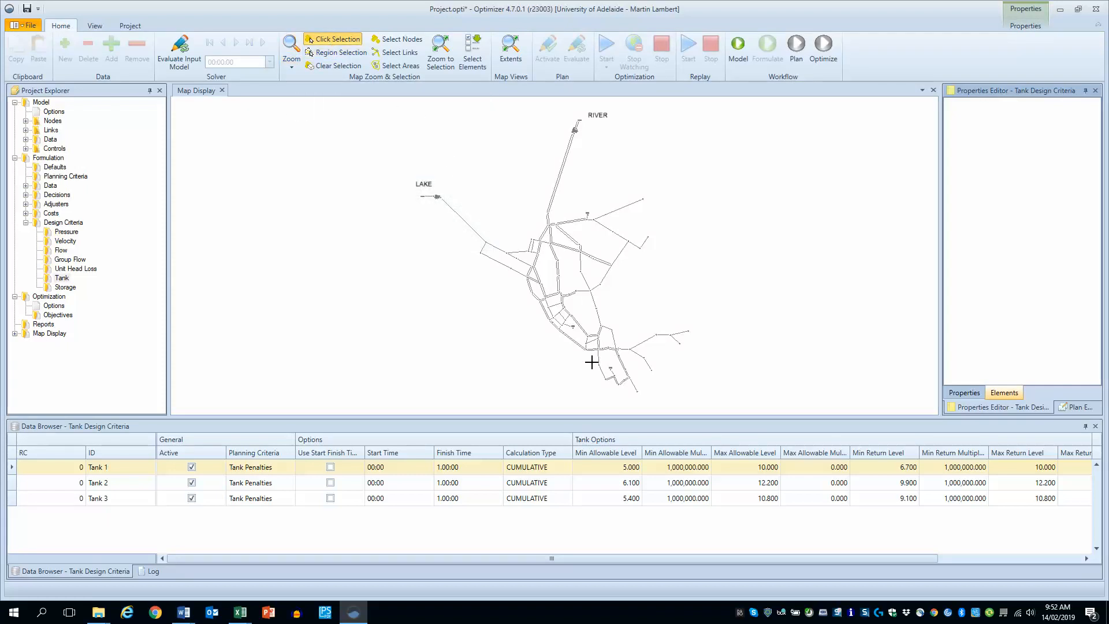
pyautogui.click(398, 40)
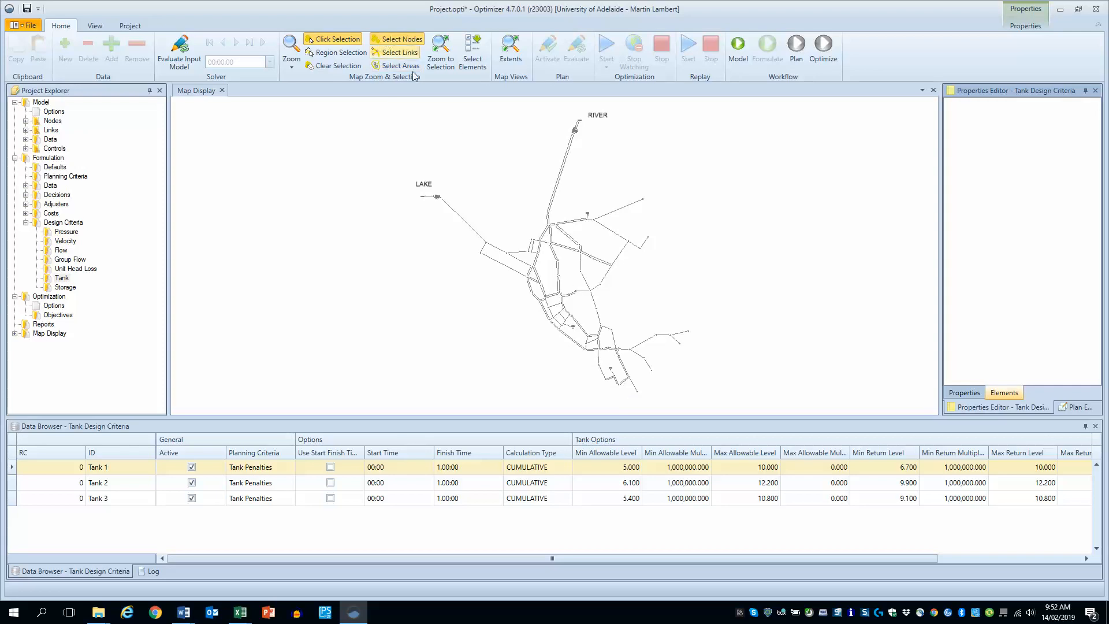
# Assign the southernmost tank on the map to the Tank 1 design criterion.
pyautogui.click(609, 367)
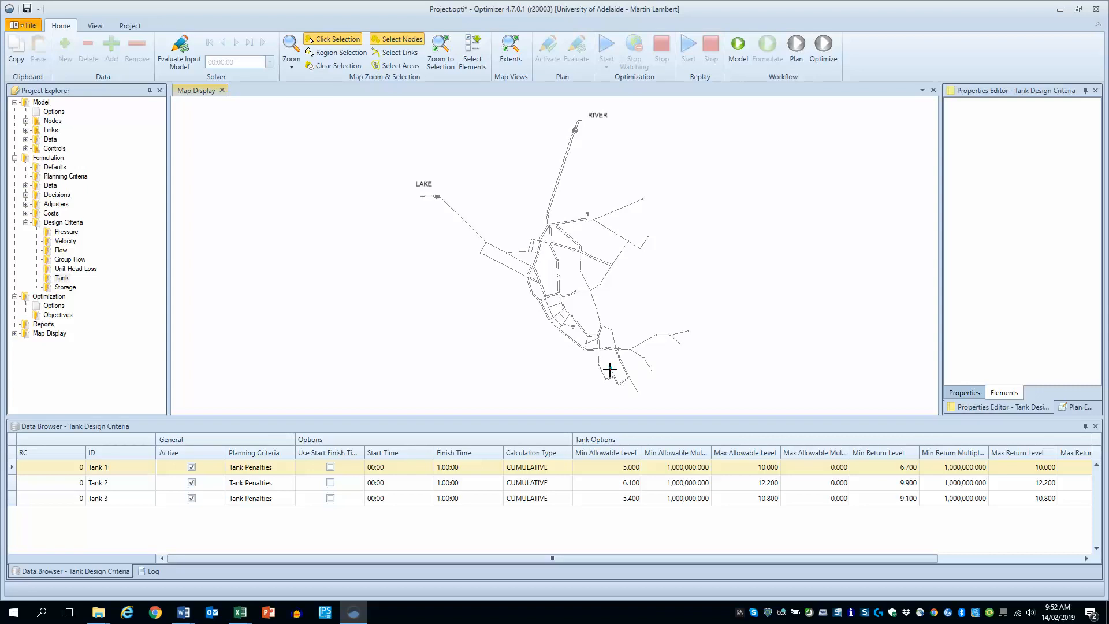
pyautogui.moveTo(610, 369); pyautogui.dragTo(968, 233)
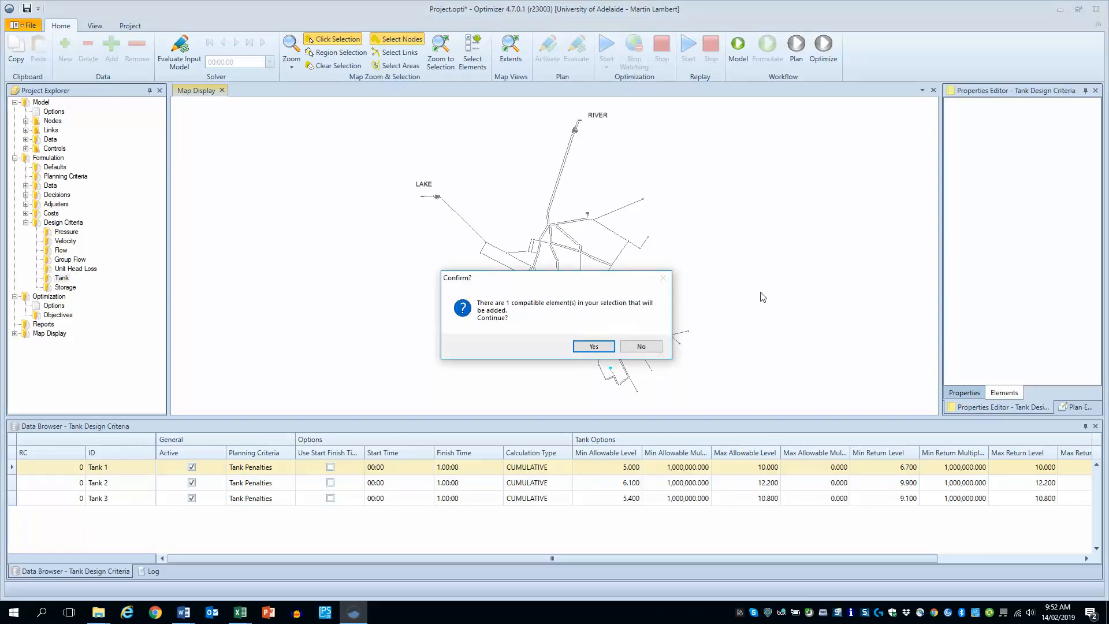
pyautogui.click(592, 346)
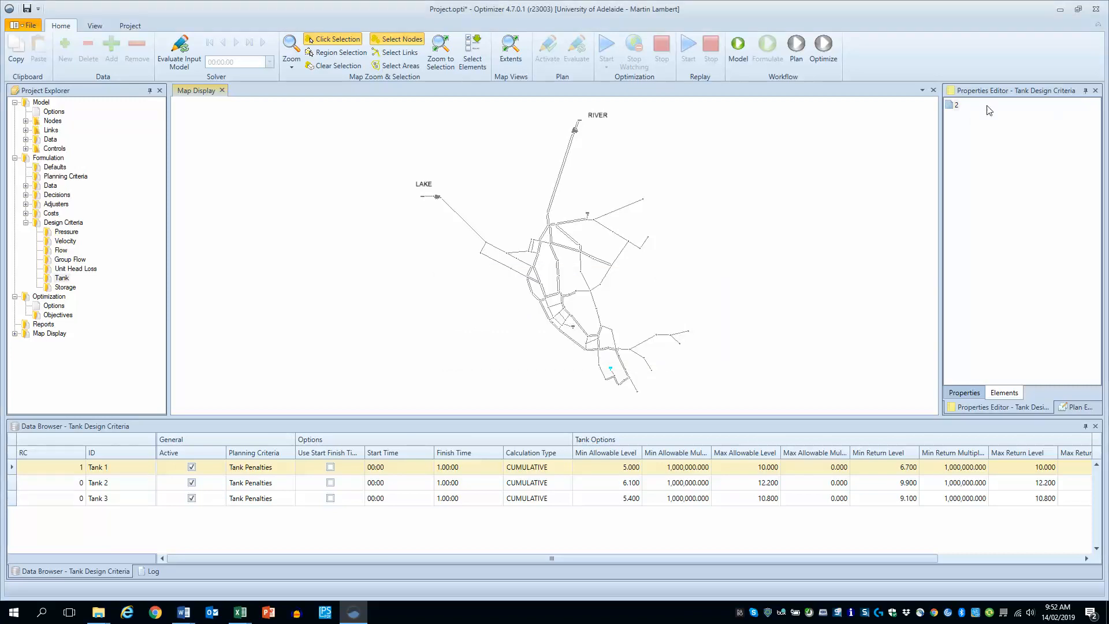
# Remove element 2 from the Tank 1 design criterion.
pyautogui.click(955, 106)
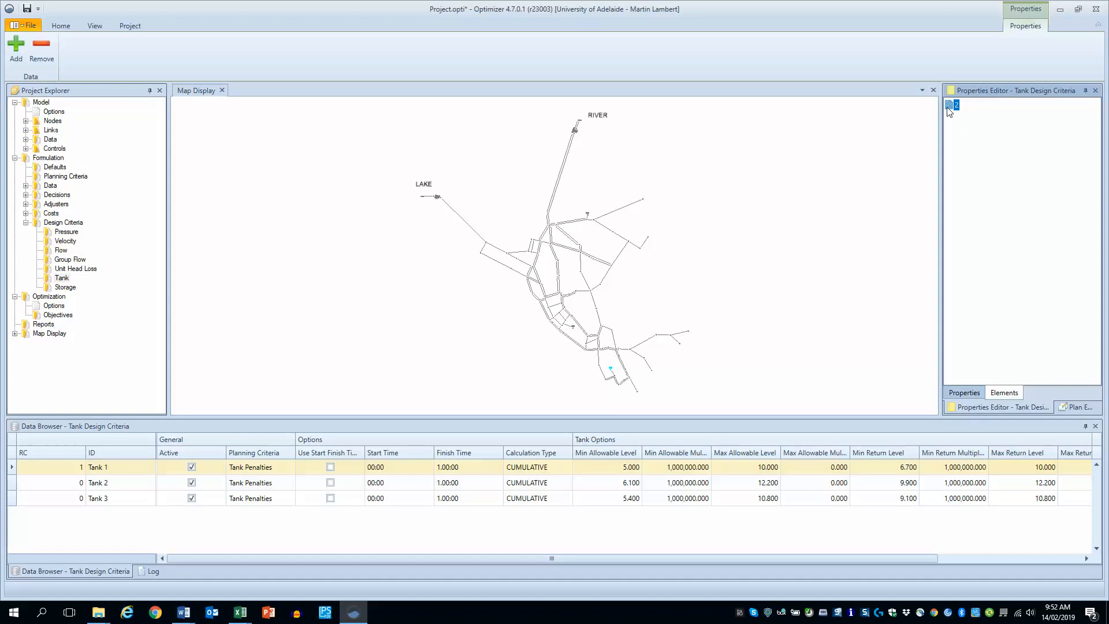
pyautogui.click(42, 49)
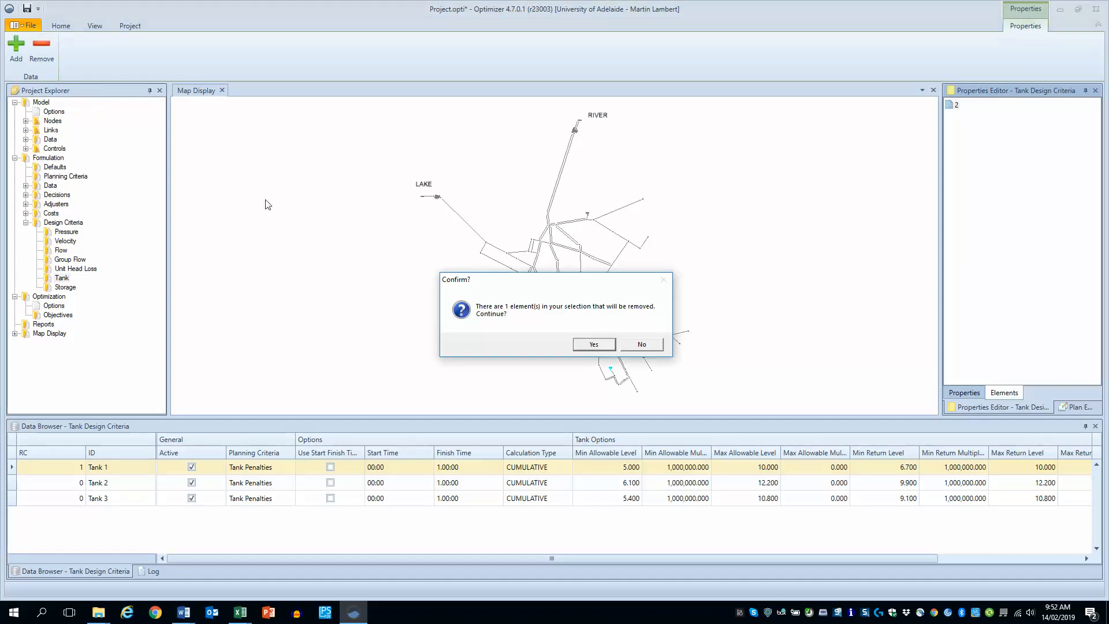
pyautogui.click(585, 347)
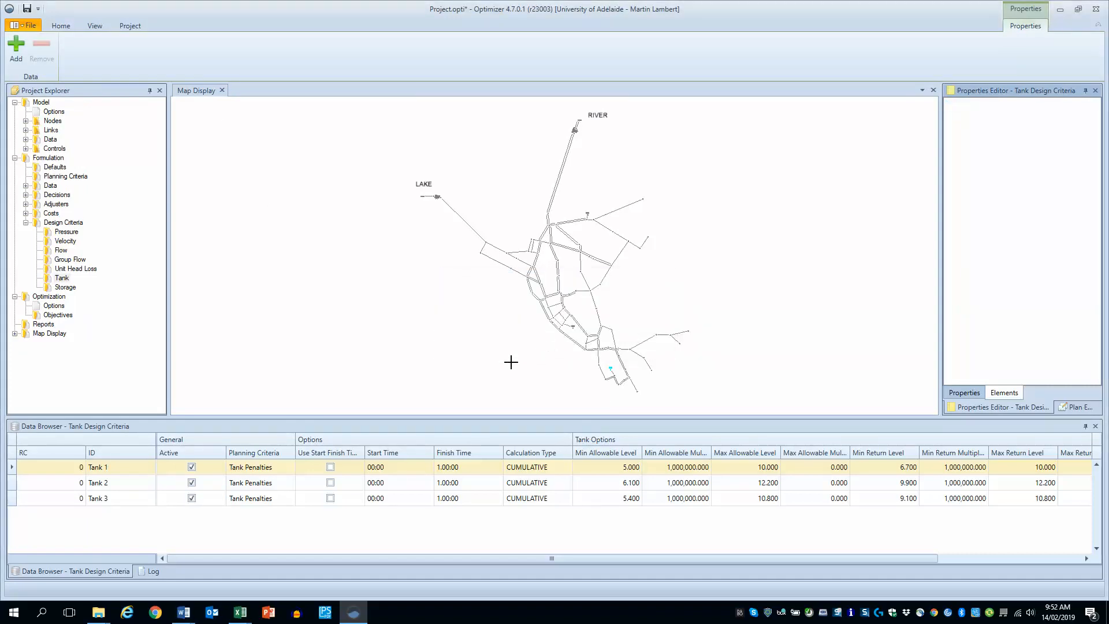
# Assign the southernmost tank on the map to the Tank 2 design criterion.
pyautogui.click(11, 489)
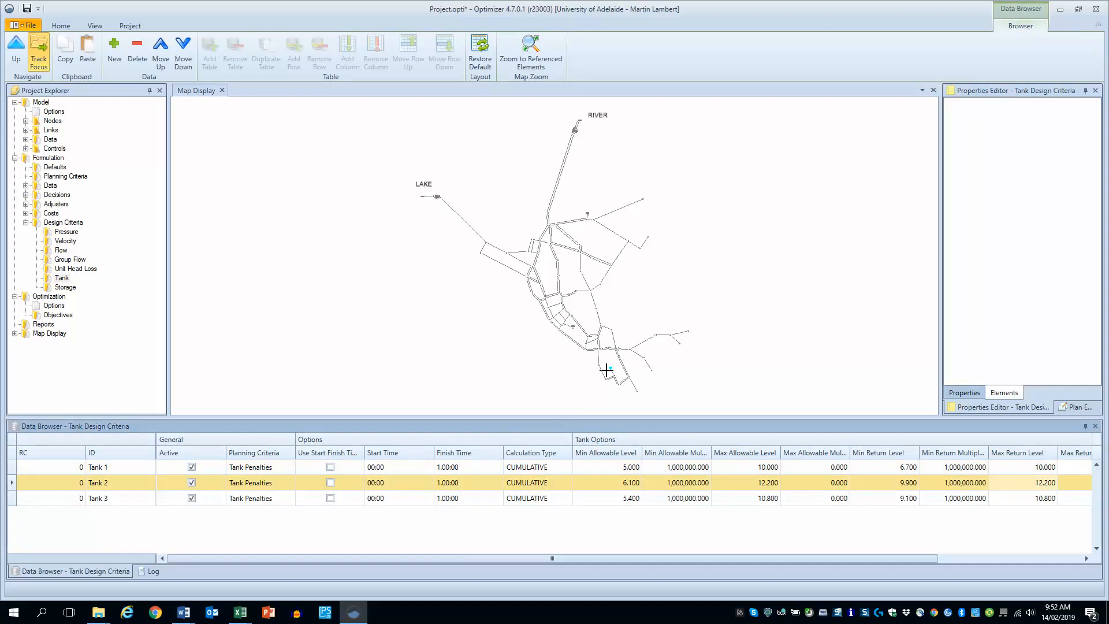
pyautogui.moveTo(607, 368); pyautogui.dragTo(949, 237)
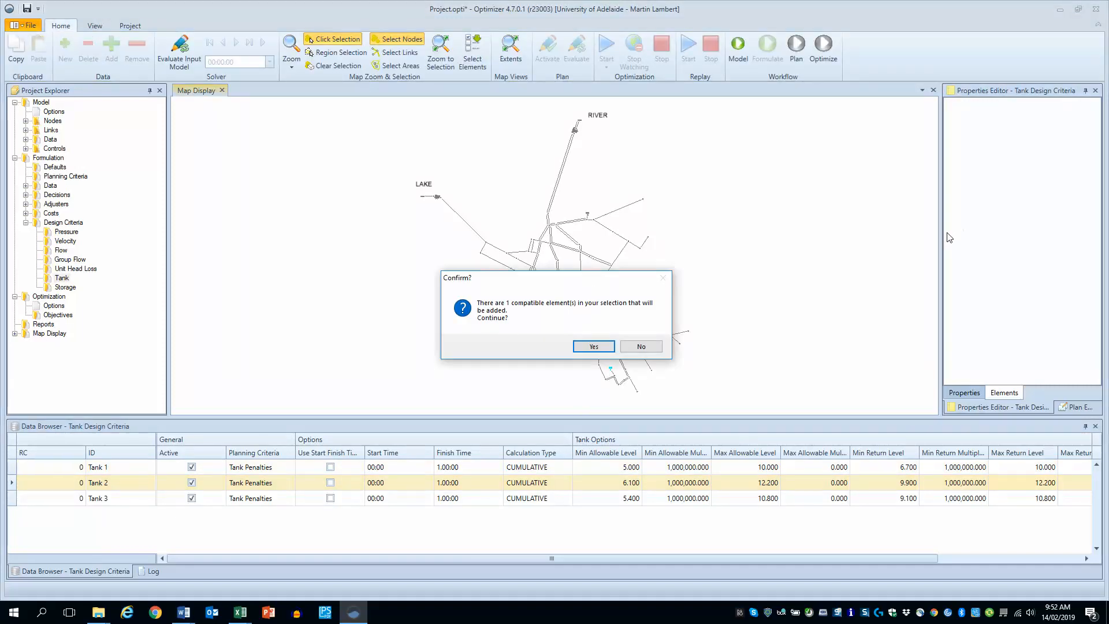
pyautogui.click(595, 347)
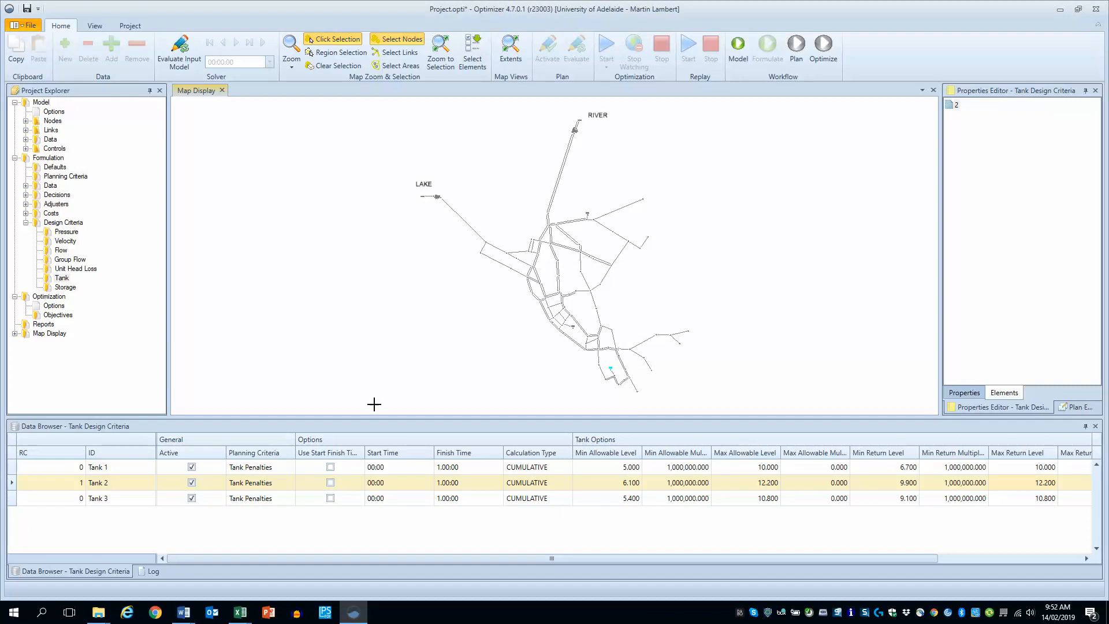
# Clear the map selection and assign the tank in the middle of the network to the Tank 1 design criterion.
pyautogui.click(14, 468)
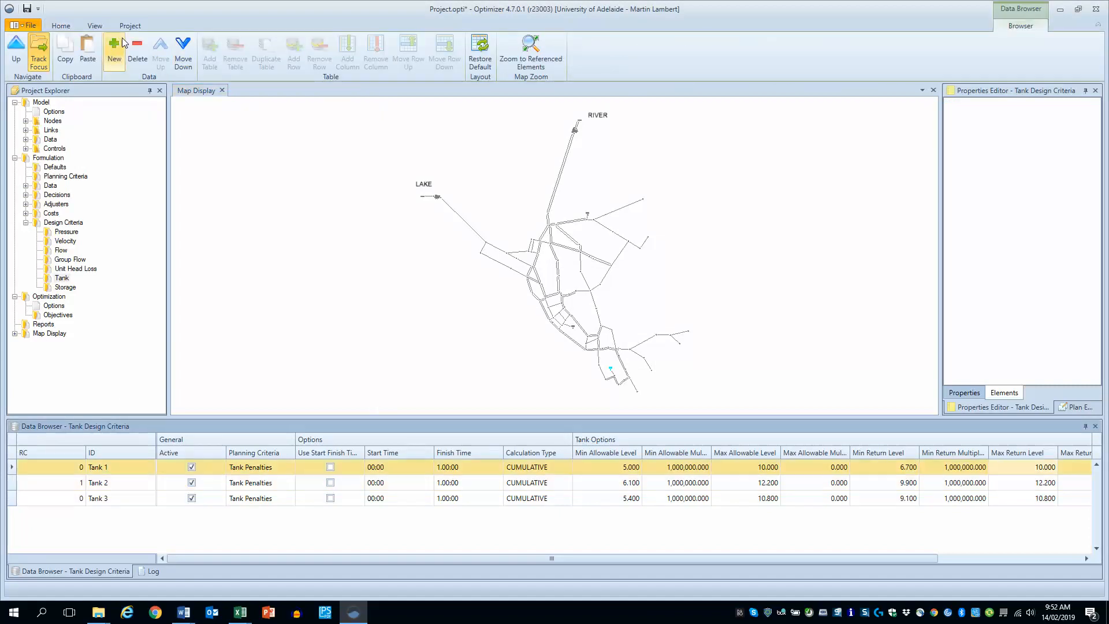
pyautogui.click(61, 25)
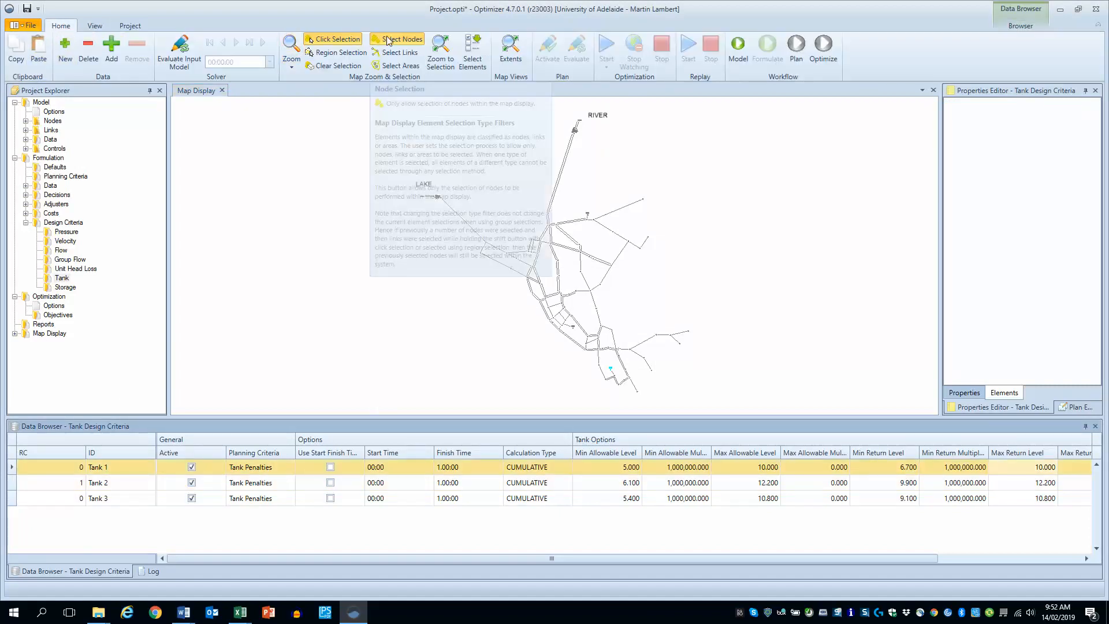
pyautogui.click(342, 67)
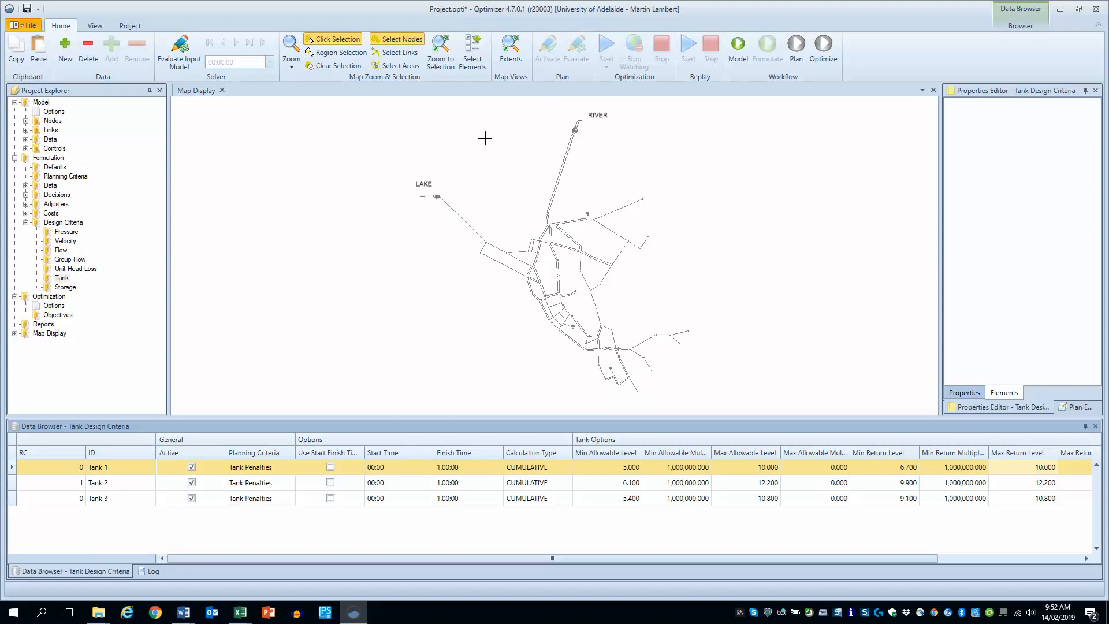
pyautogui.click(572, 327)
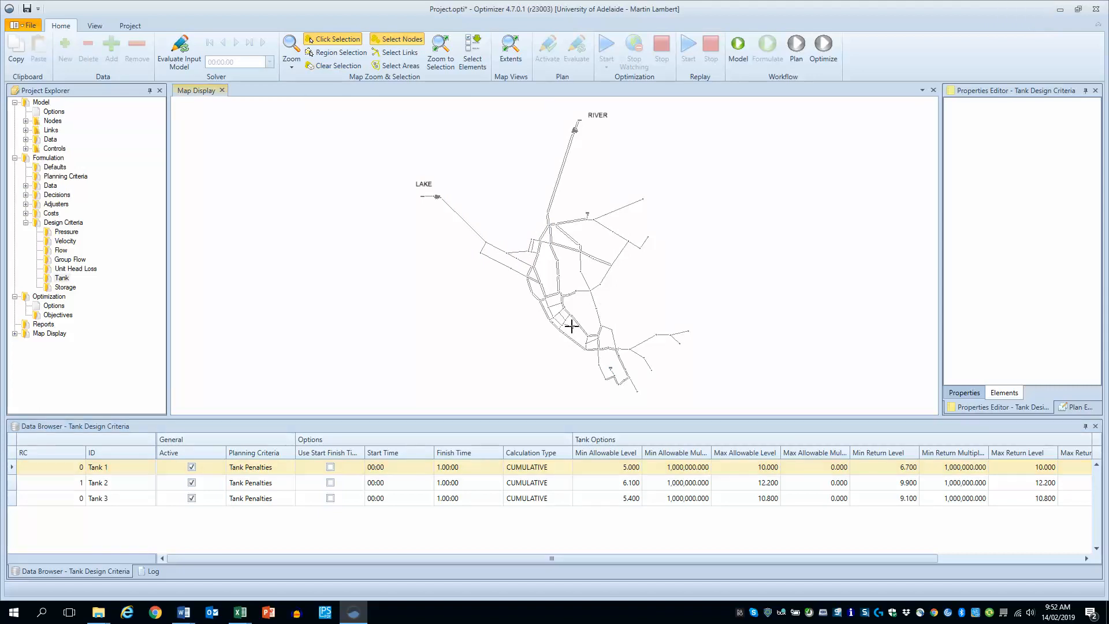
pyautogui.moveTo(572, 327); pyautogui.dragTo(977, 250)
pyautogui.click(585, 346)
# Clear the map selection and assign the northernmost tank on the map to the Tank 3 design criterion.
pyautogui.click(16, 499)
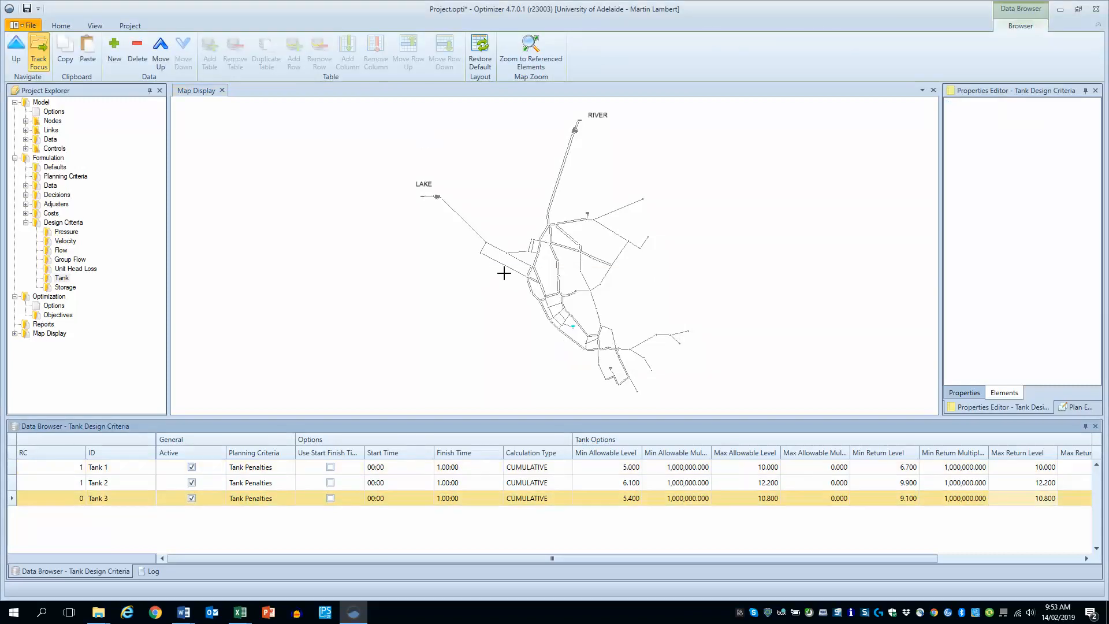
pyautogui.click(65, 26)
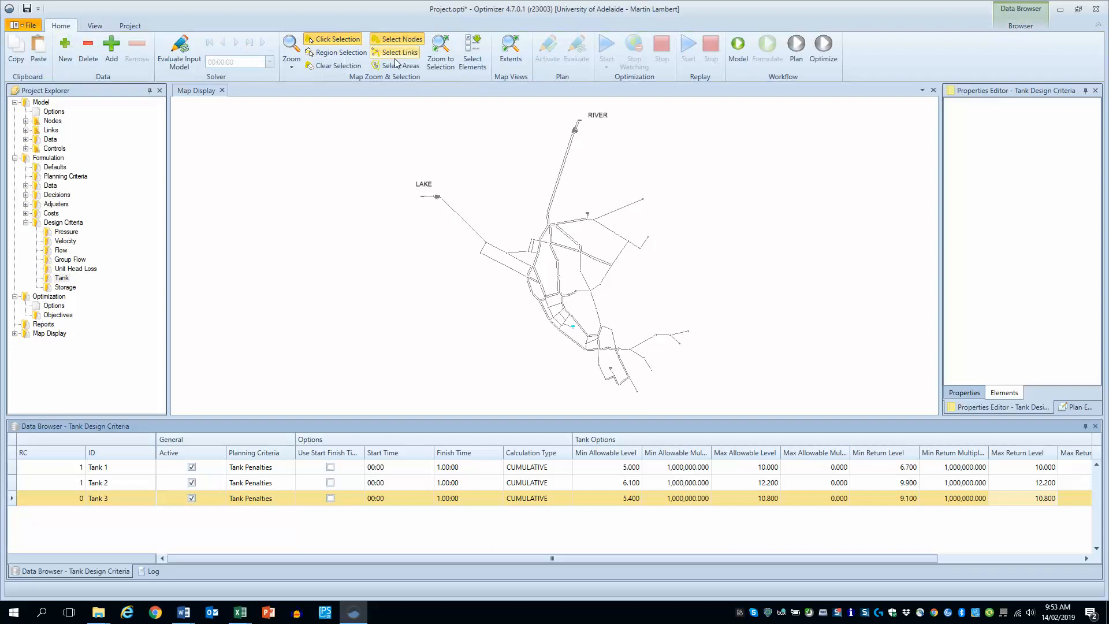
pyautogui.click(339, 65)
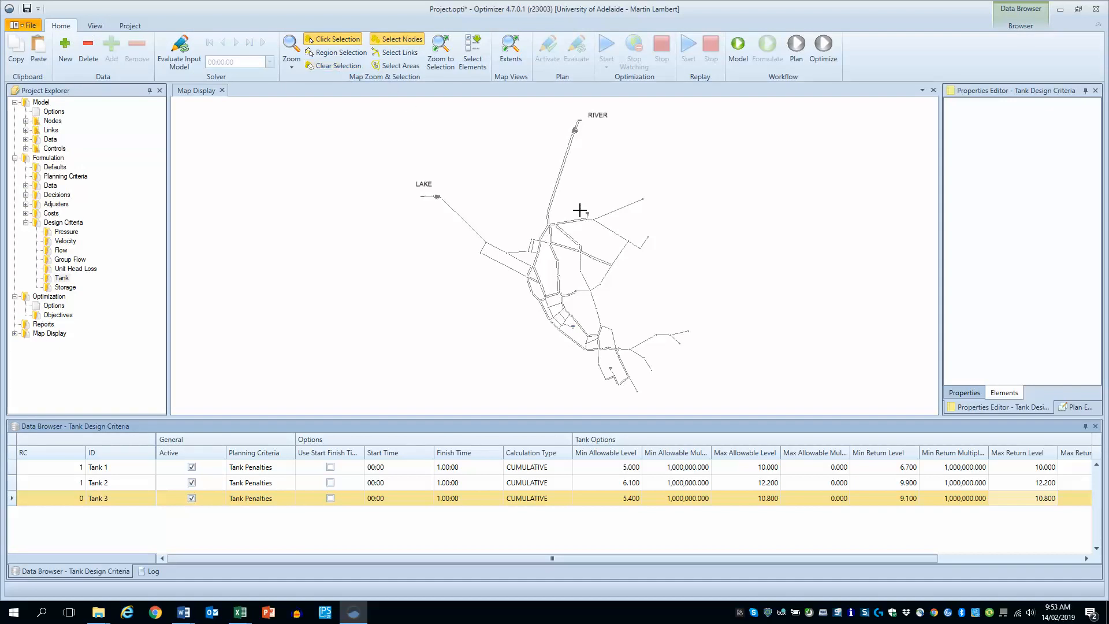
pyautogui.click(586, 211)
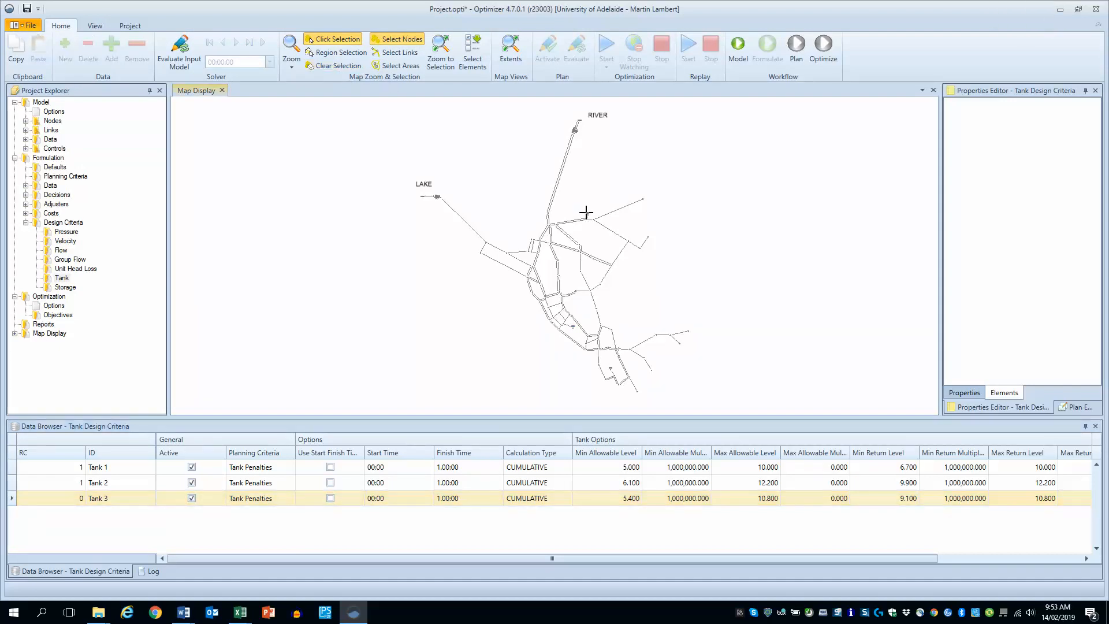
pyautogui.moveTo(587, 213); pyautogui.dragTo(1014, 183)
pyautogui.click(591, 347)
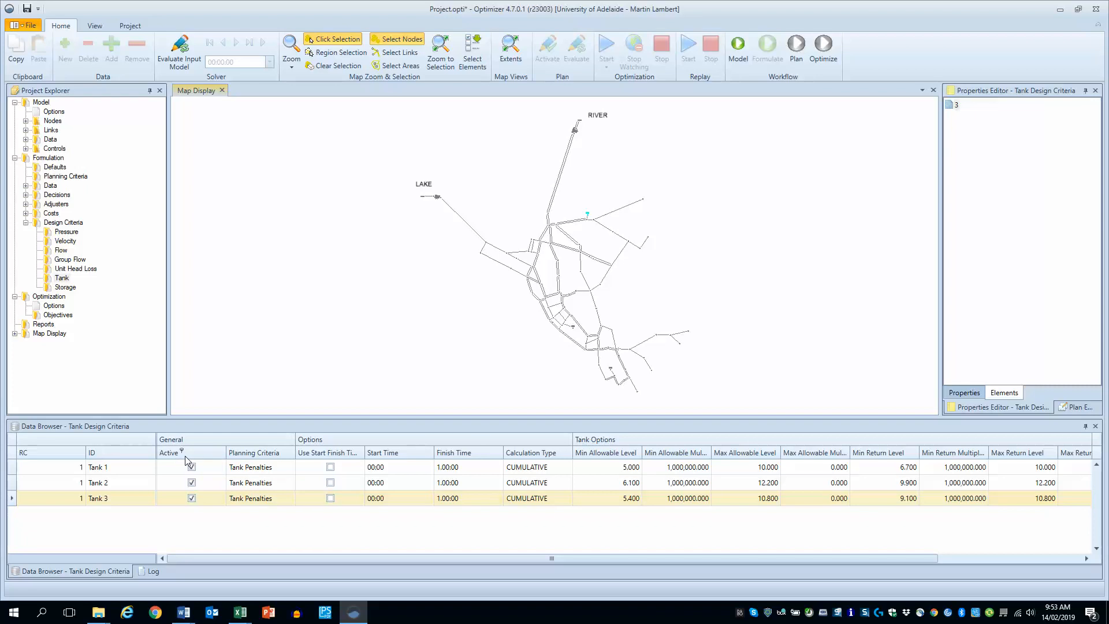
pyautogui.click(136, 545)
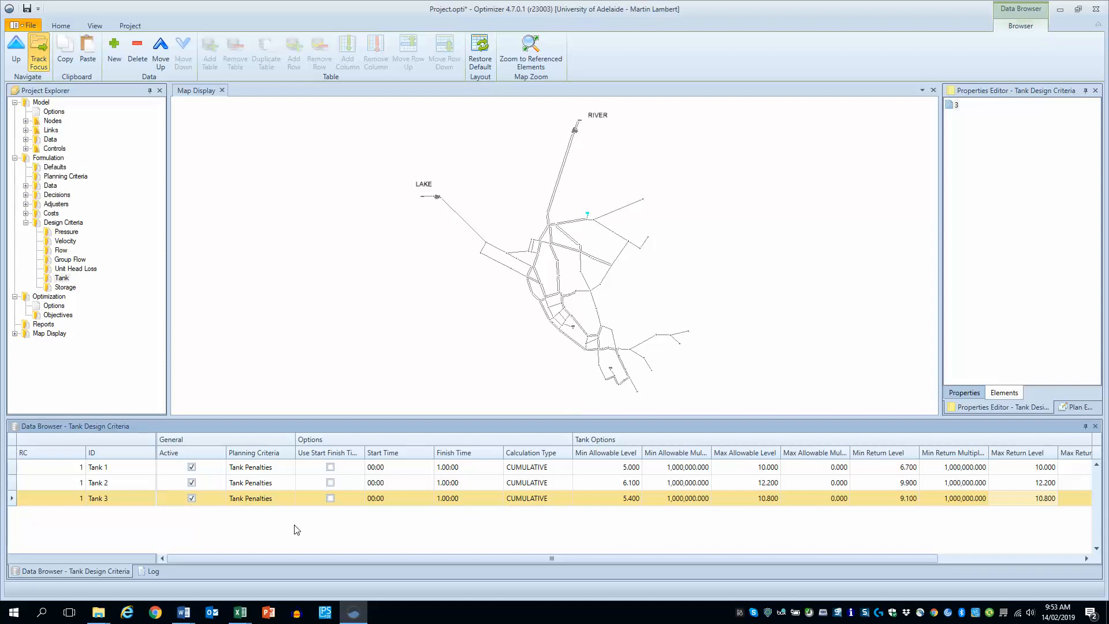
# Collapse the formulation settings and open the legends of the map display.
pyautogui.click(15, 158)
pyautogui.click(15, 204)
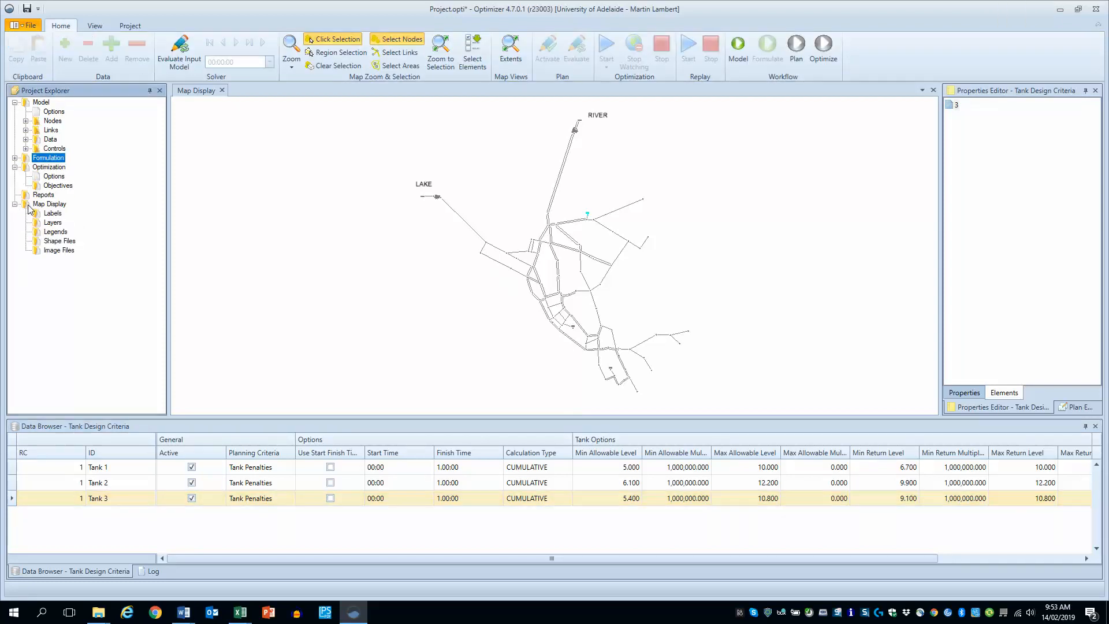
pyautogui.click(40, 233)
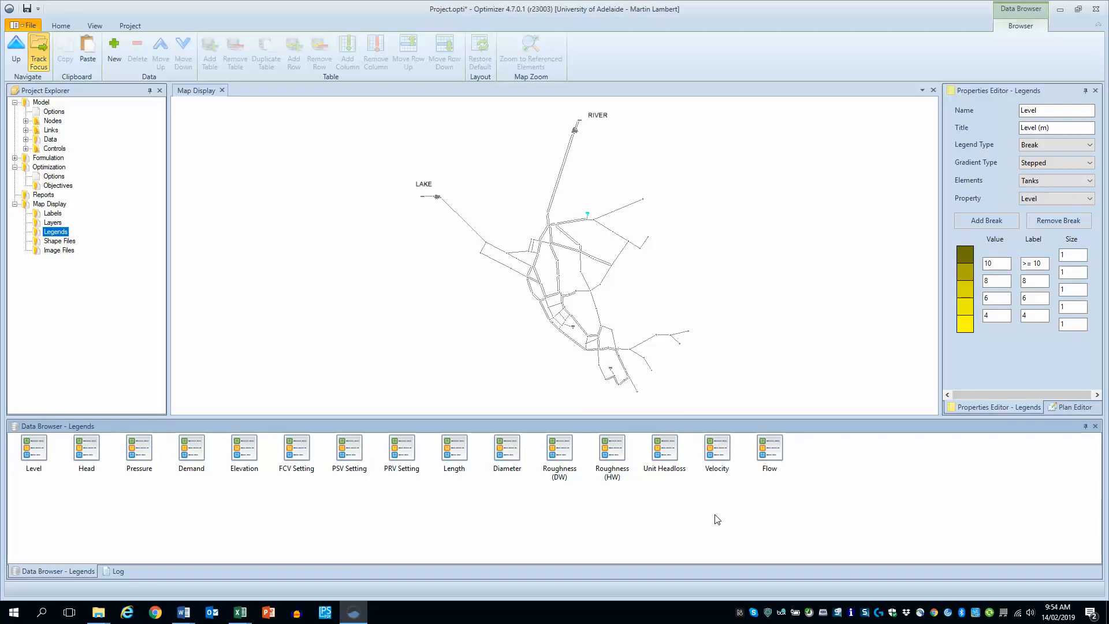
# Create a new legend and set both its name and title to "Decision diam (mm)".
pyautogui.click(110, 60)
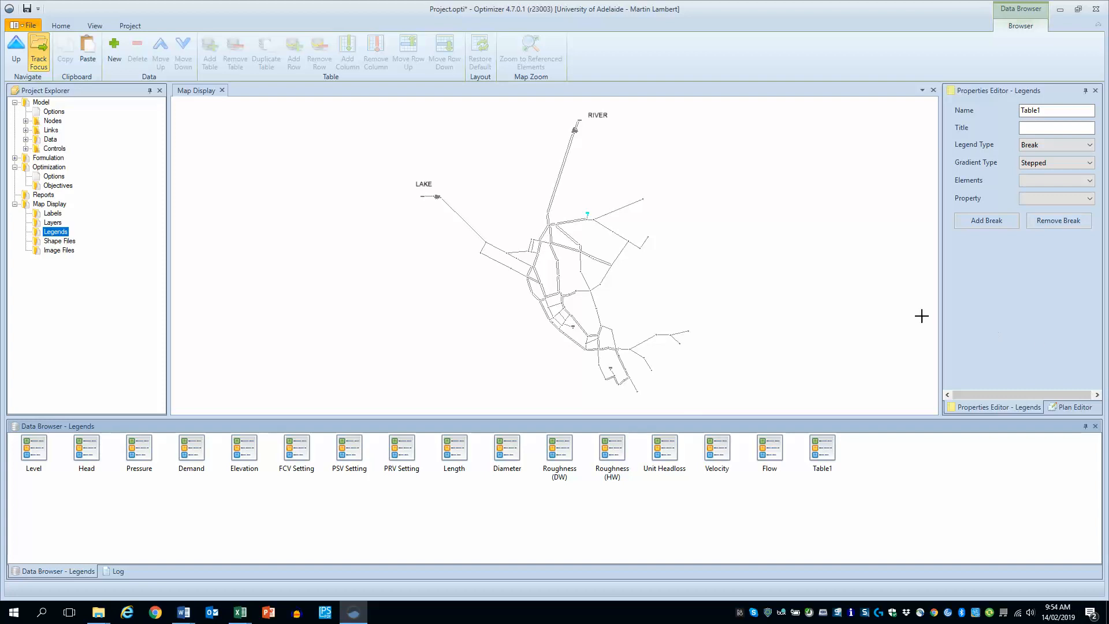
pyautogui.moveTo(938, 318); pyautogui.dragTo(880, 297)
pyautogui.click(985, 110)
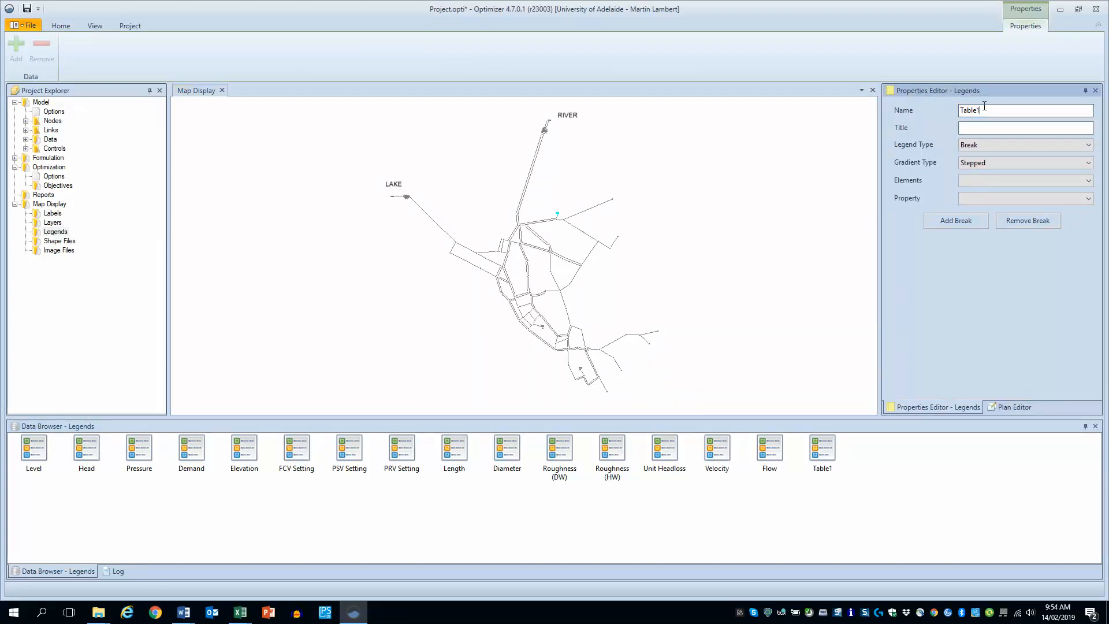
pyautogui.doubleClick(985, 110)
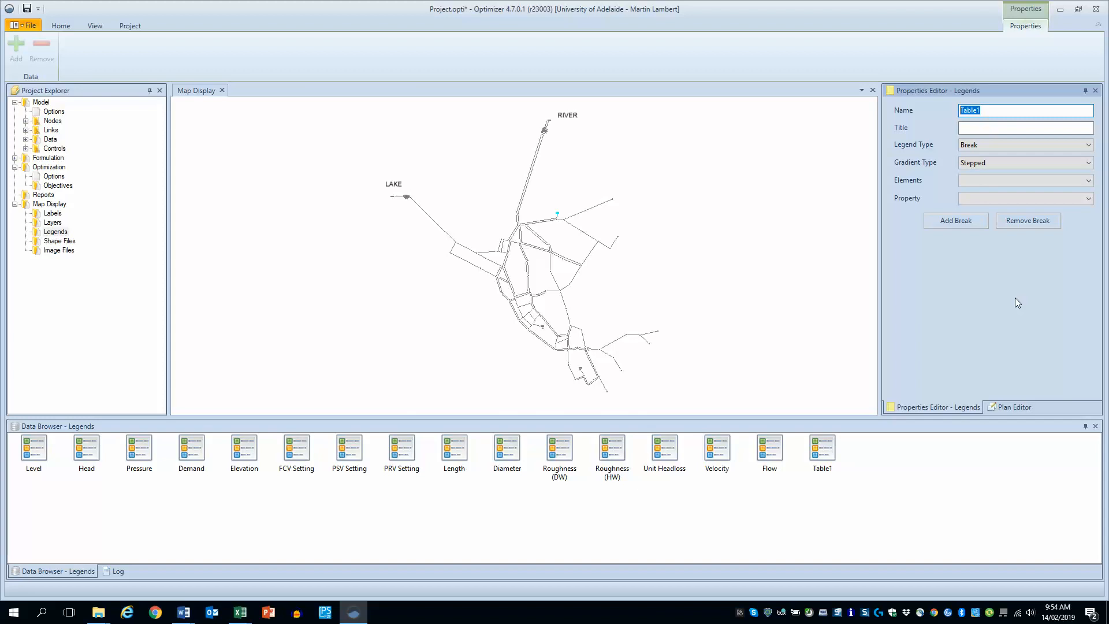
pyautogui.write('Decision diam')
pyautogui.write('(mm))')
pyautogui.moveTo(1034, 110); pyautogui.dragTo(960, 114)
pyautogui.hotkey('ctrl', 'c')
pyautogui.click(971, 126)
pyautogui.hotkey('ctrl', 'v')
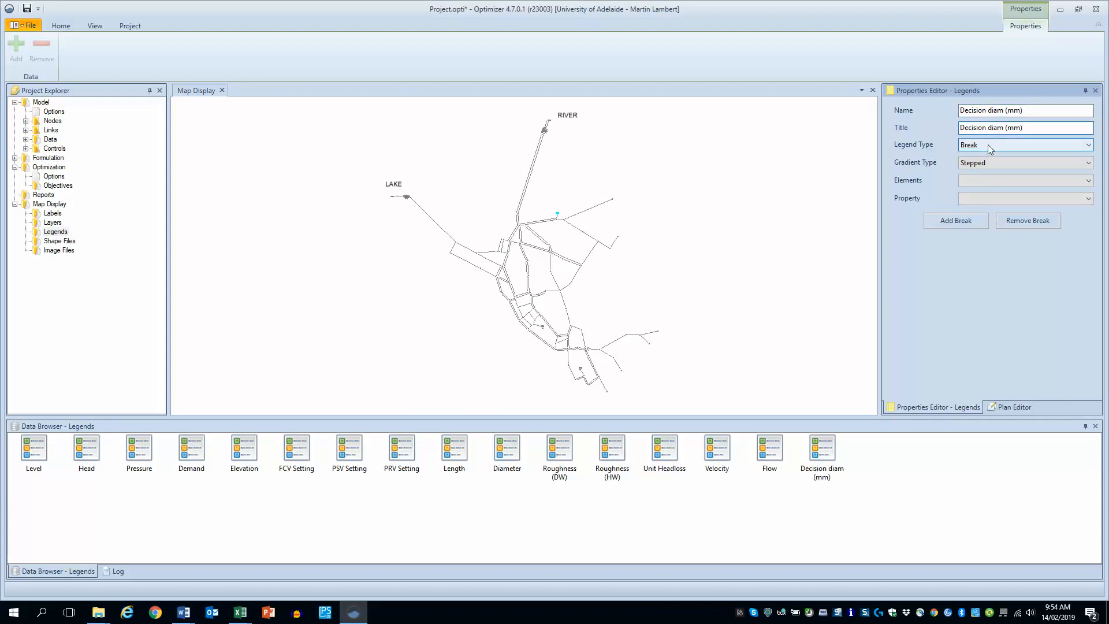
# Set the decision diameter legend to type Section, with Pipes as its elements and DecisionDiameter as its property.
pyautogui.click(987, 145)
pyautogui.click(990, 164)
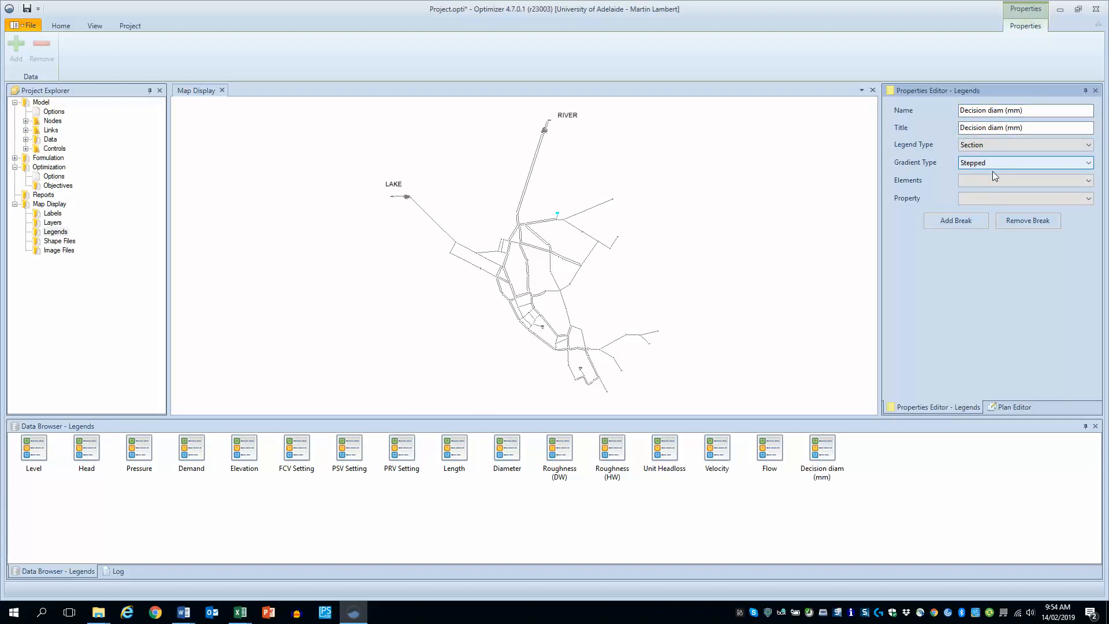
pyautogui.click(994, 179)
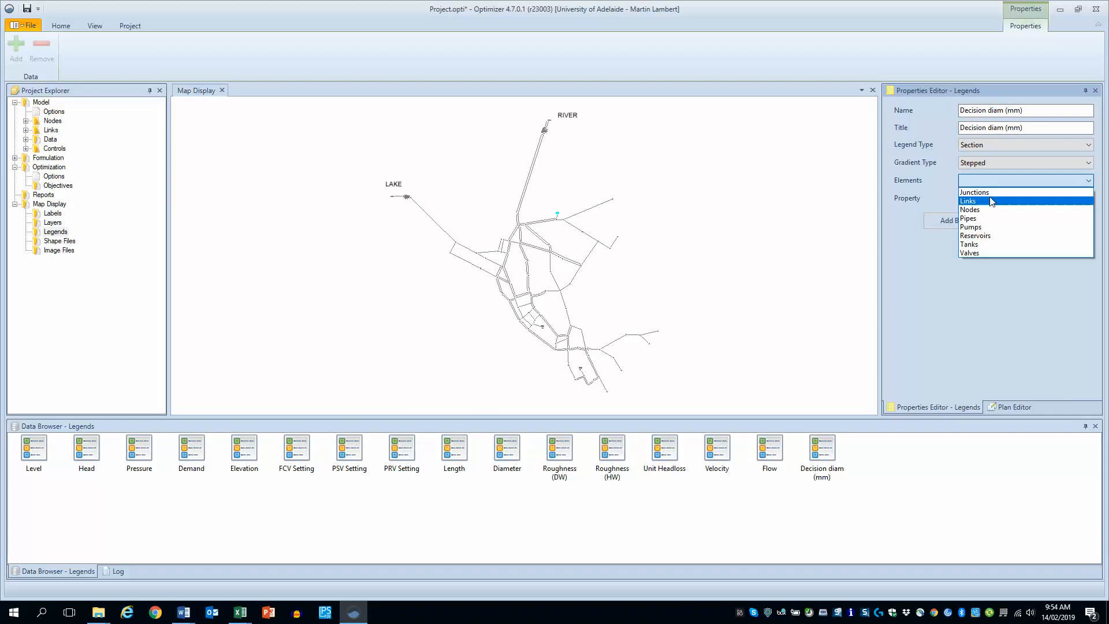
pyautogui.click(983, 219)
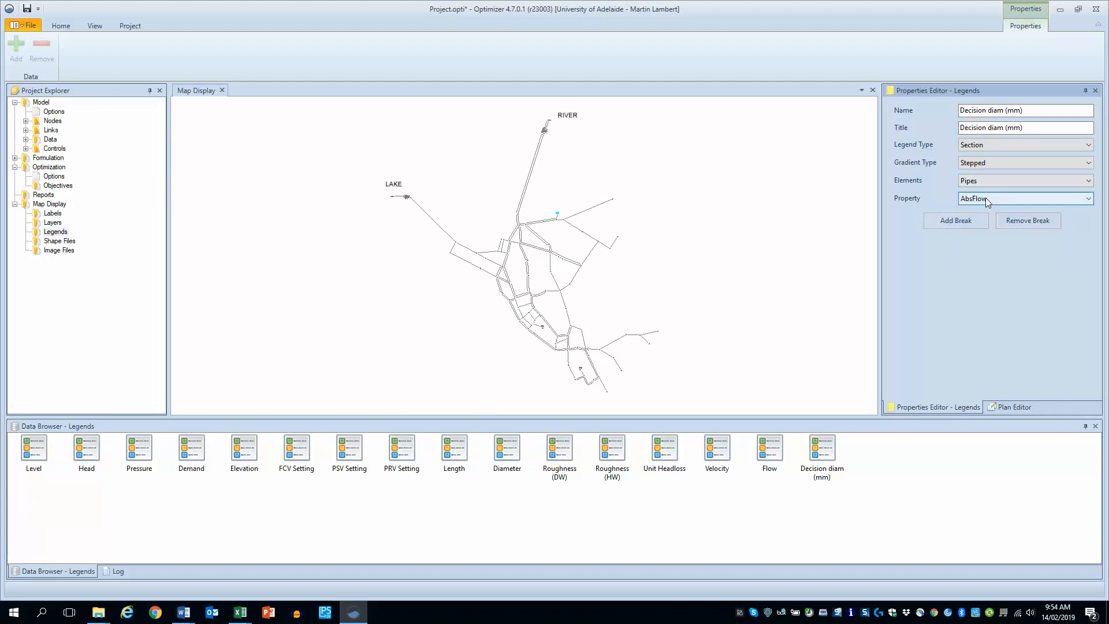
pyautogui.click(986, 198)
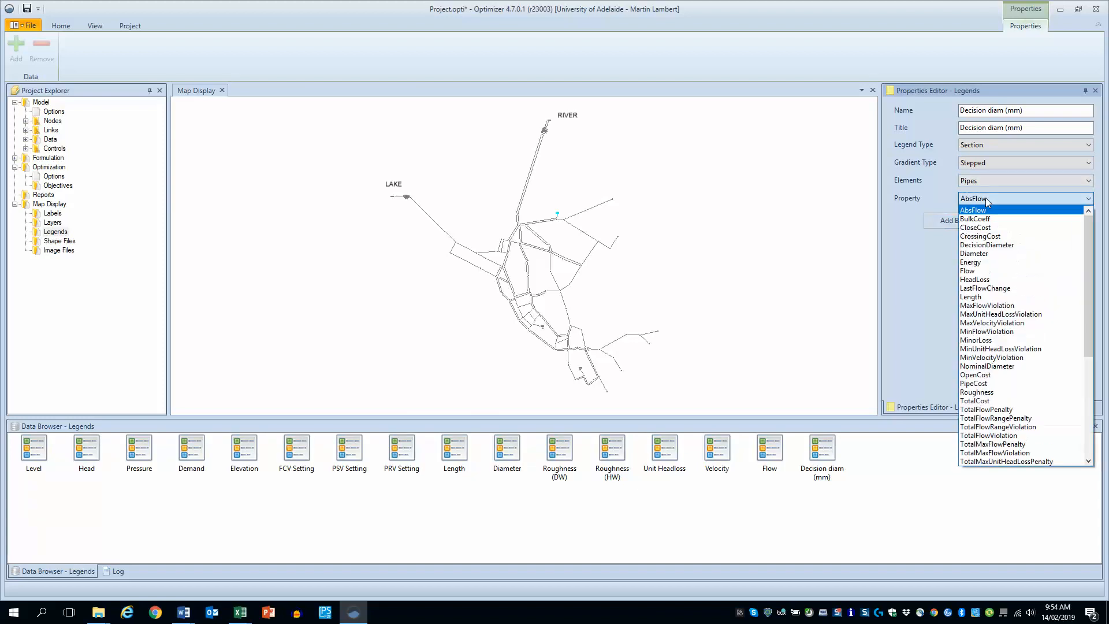
pyautogui.click(988, 246)
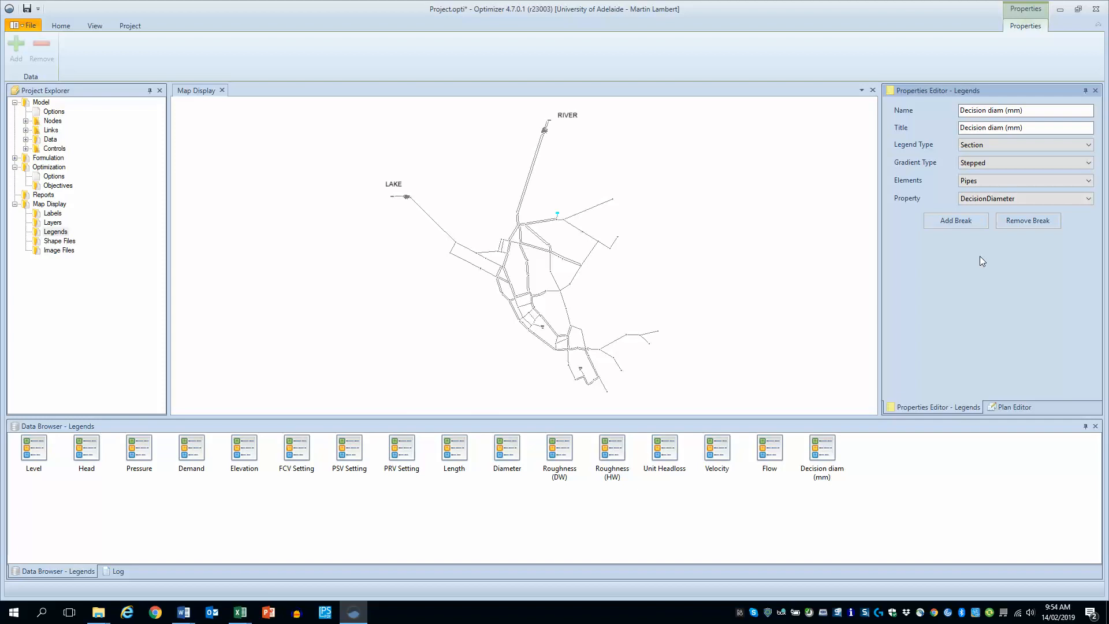
# Add six breaks to the decision diameter legend.
pyautogui.click(963, 226)
pyautogui.click(962, 226)
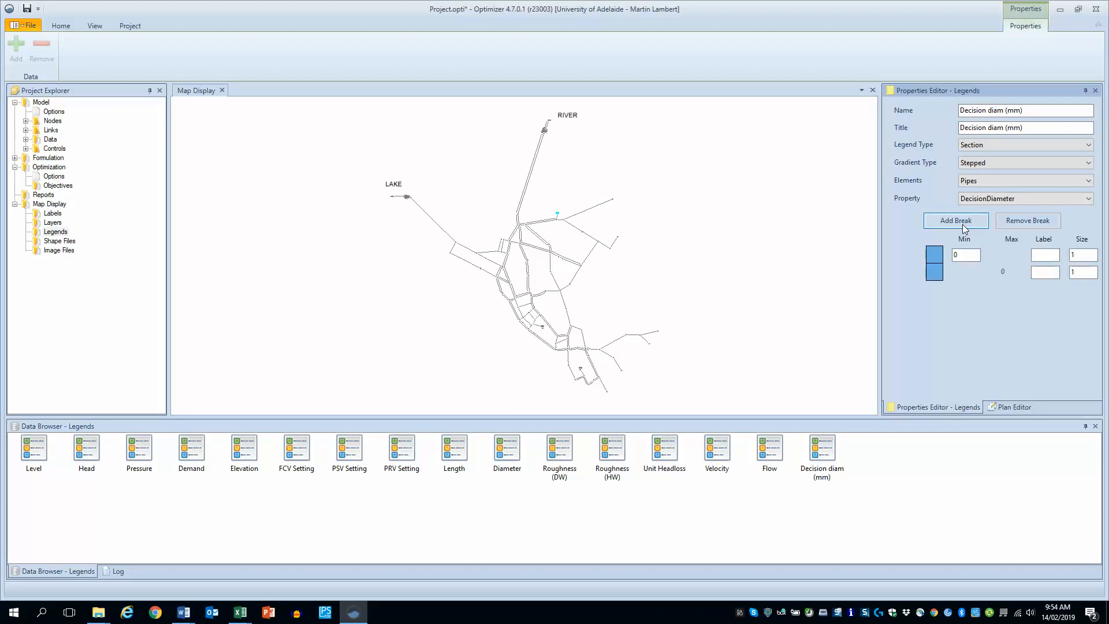
pyautogui.click(962, 224)
pyautogui.click(962, 224)
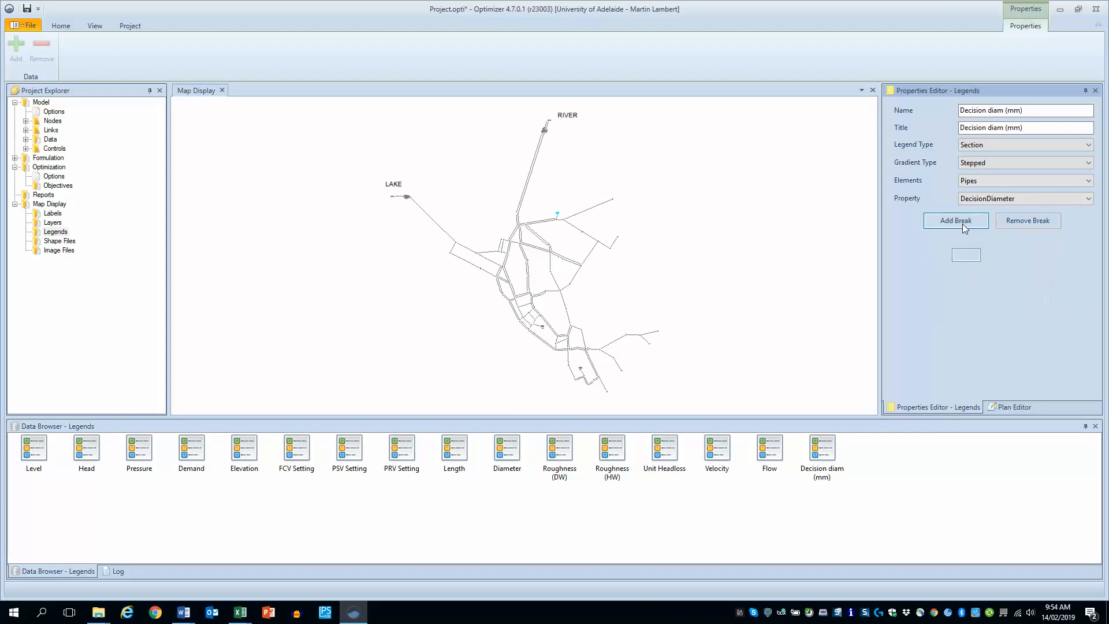
pyautogui.click(962, 224)
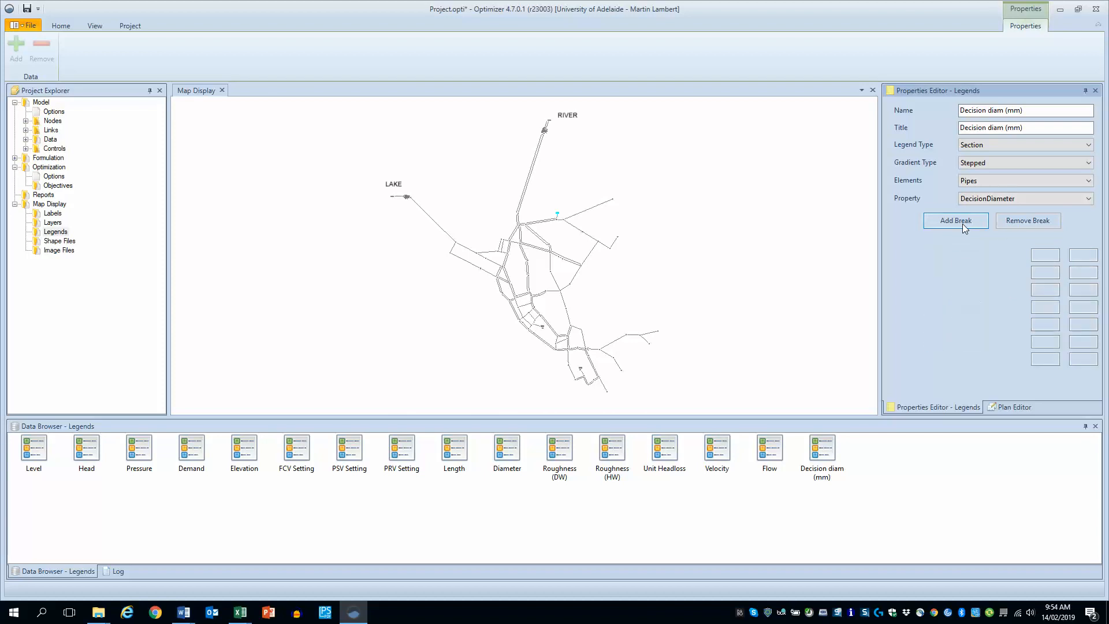
pyautogui.click(962, 224)
# Give the legend's first row a minimum of 901, the label 1050 and size 2.
pyautogui.click(968, 256)
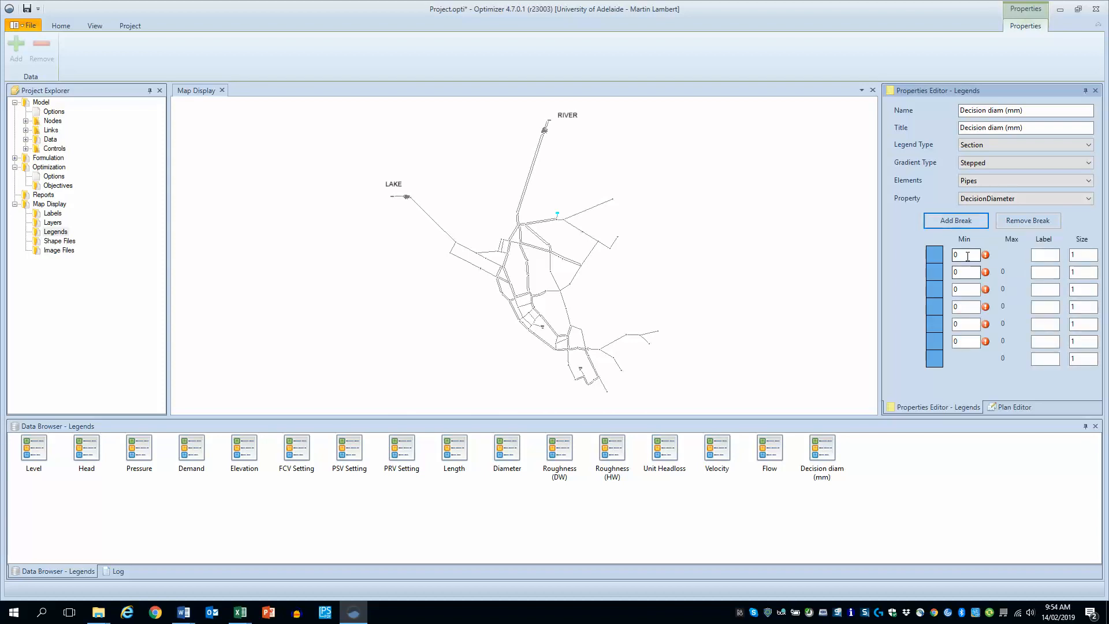
pyautogui.press('BackSpace')
pyautogui.write('901')
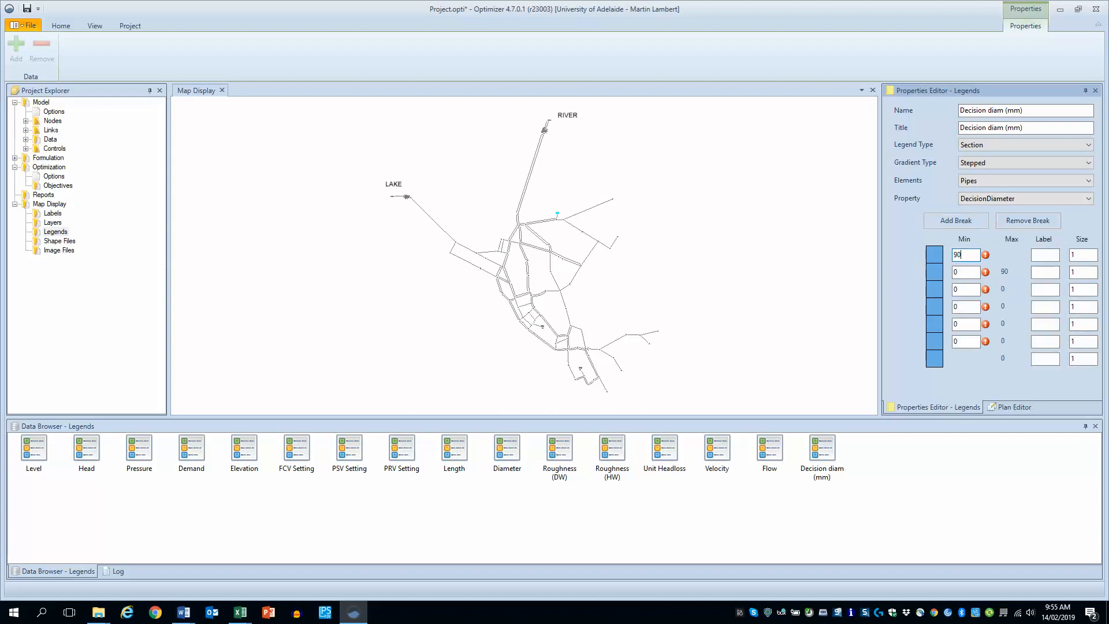
pyautogui.press('Tab')
pyautogui.write('1050')
pyautogui.press('Tab')
pyautogui.write('2')
pyautogui.press('Tab')
# Give the legend's second row a minimum of 751, the label 900 and size 2.
pyautogui.write('751')
pyautogui.press('Tab')
pyautogui.write('900')
pyautogui.press('Tab')
pyautogui.write('2')
pyautogui.press('Tab')
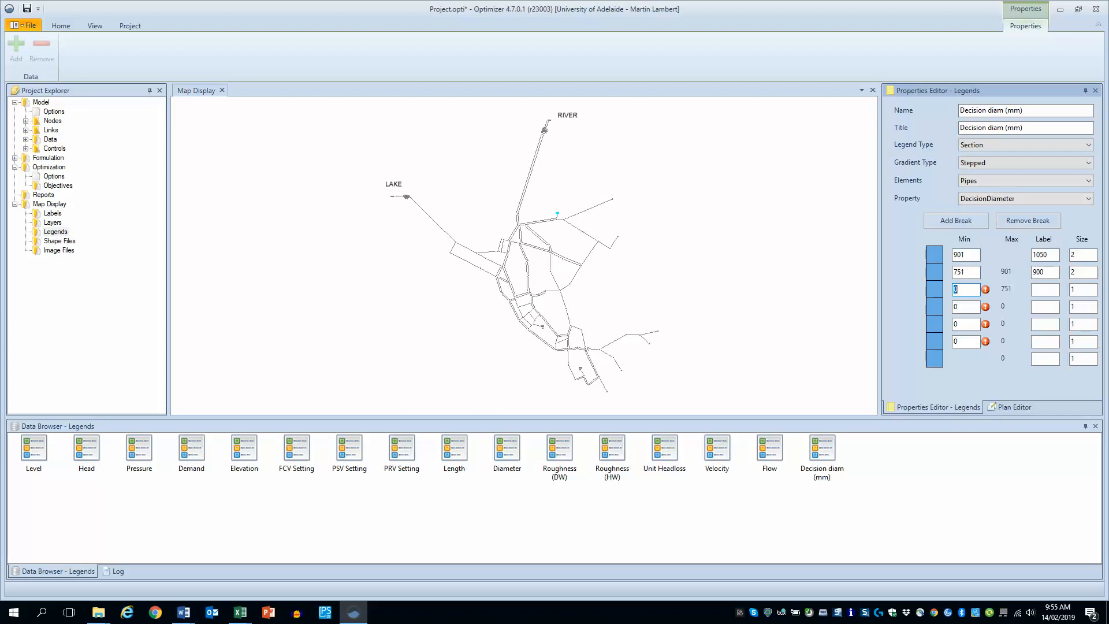
# Give the legend's third row a minimum of 601, the label 750 and size 2.
pyautogui.write('601')
pyautogui.press('Tab')
pyautogui.write('740')
pyautogui.press('BackSpace')
pyautogui.press('BackSpace')
pyautogui.write('50')
pyautogui.press('Tab')
pyautogui.write('2')
pyautogui.press('Tab')
# Give the legend's fourth row a minimum of 501, the label 600 and size 2.
pyautogui.write('501')
pyautogui.press('Tab')
pyautogui.write('600')
pyautogui.press('Tab')
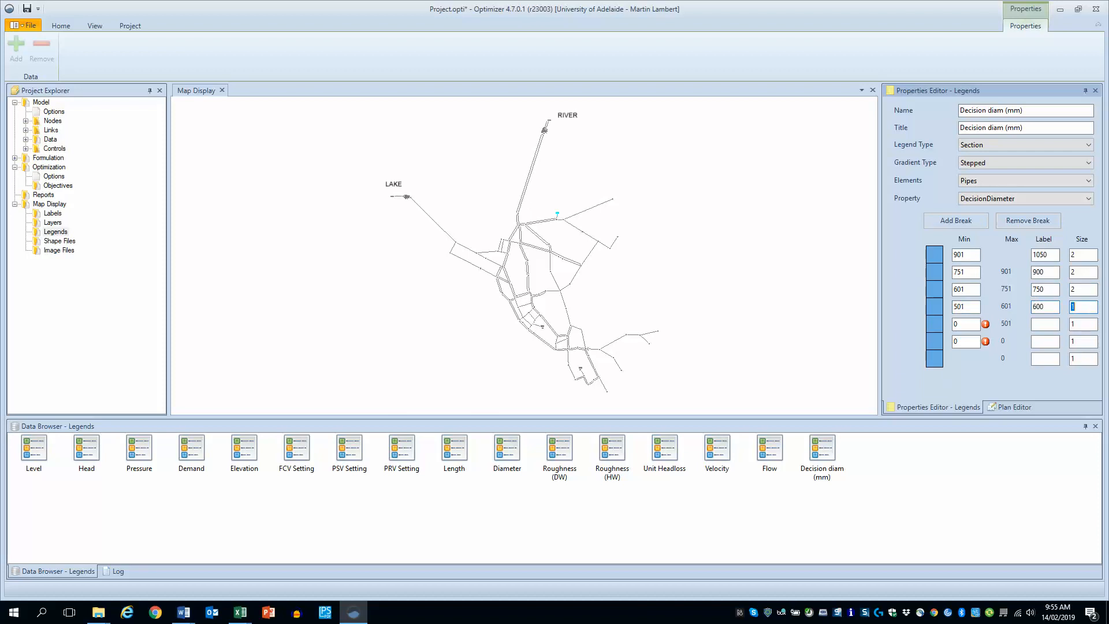
pyautogui.write('2')
pyautogui.press('Tab')
# Give the legend's fifth row a minimum of 401, the label 500 and size 2.
pyautogui.write('40')
pyautogui.press('Tab')
pyautogui.write('5')
pyautogui.press('Tab')
pyautogui.write('2')
pyautogui.press('Tab')
# Give the legend's sixth row a minimum of 301, label 400 and size 2, and the last row label 300 and size 2.
pyautogui.write('30400')
pyautogui.press('Tab')
pyautogui.write('2300')
pyautogui.press('Tab')
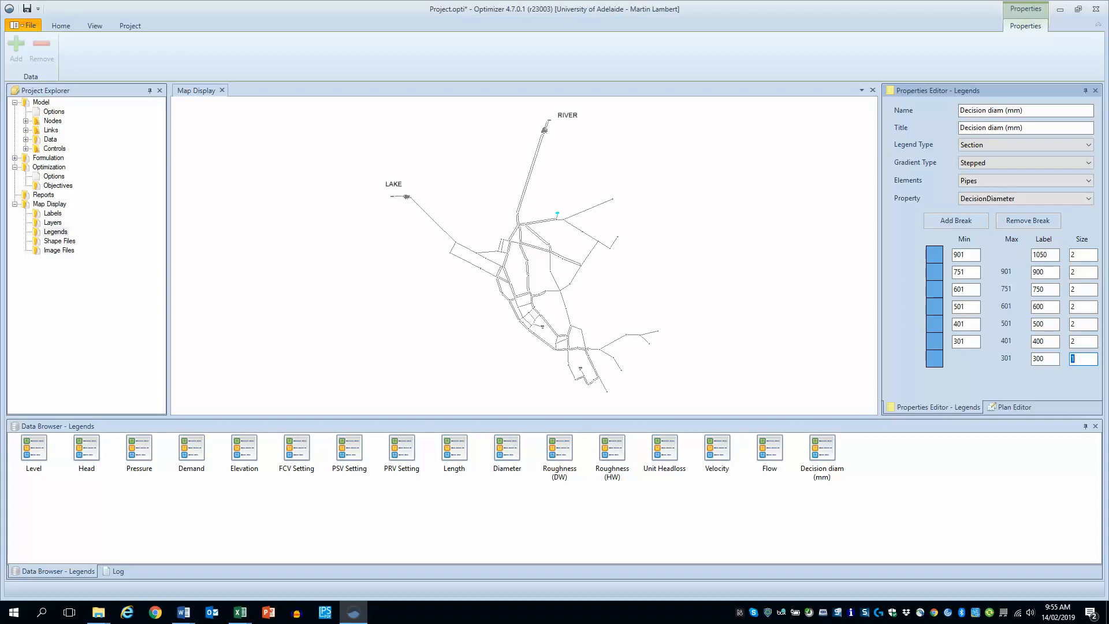
pyautogui.write('2')
pyautogui.click(61, 26)
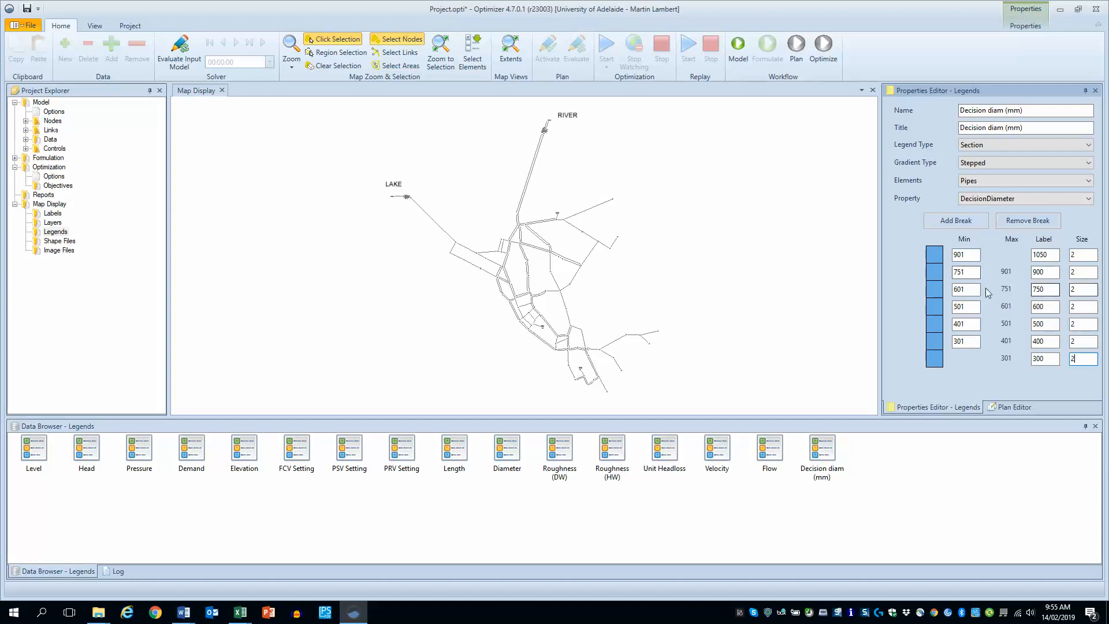
# Color the legend's 1050 row dark purple and its 900 row red.
pyautogui.click(928, 257)
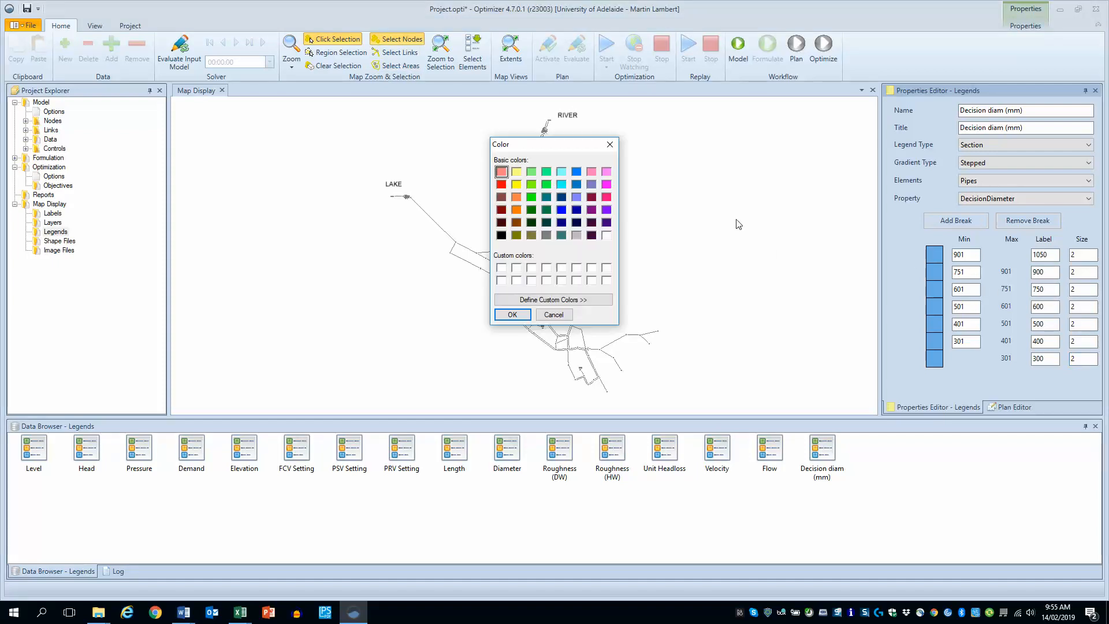
pyautogui.click(606, 222)
pyautogui.click(511, 314)
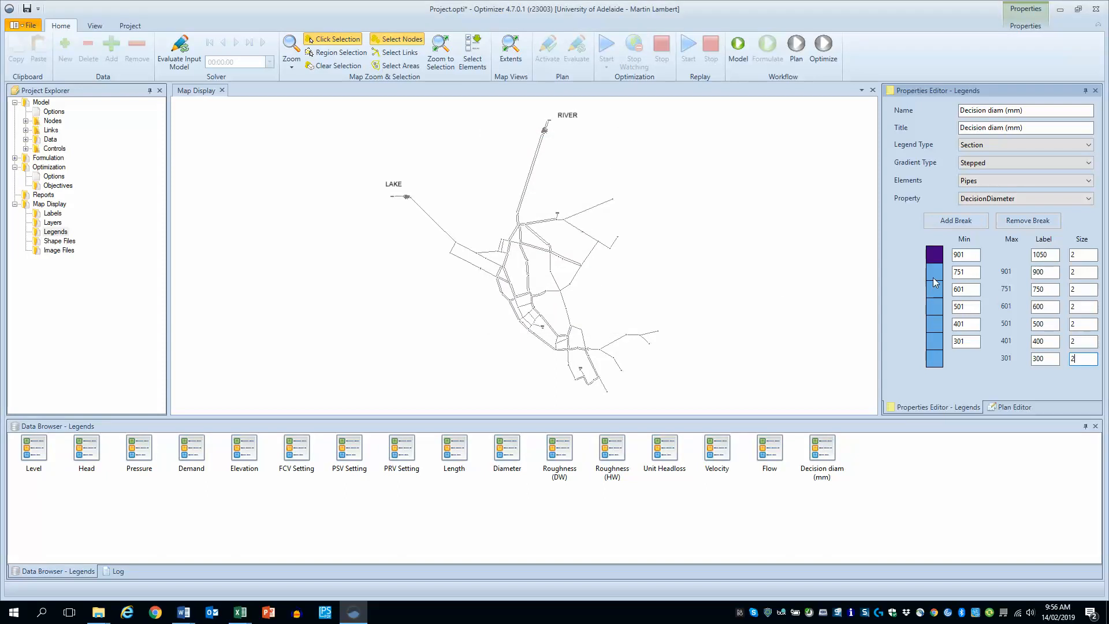
pyautogui.click(934, 281)
pyautogui.click(500, 185)
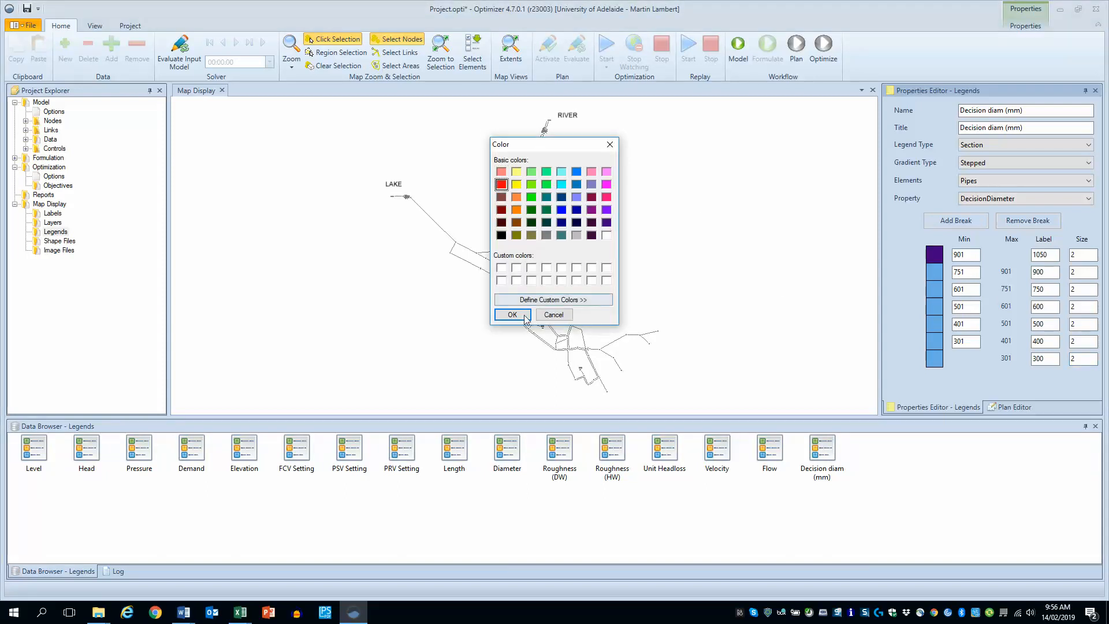
pyautogui.click(511, 314)
# Color the legend's 750 row green and its 600 row blue.
pyautogui.click(934, 288)
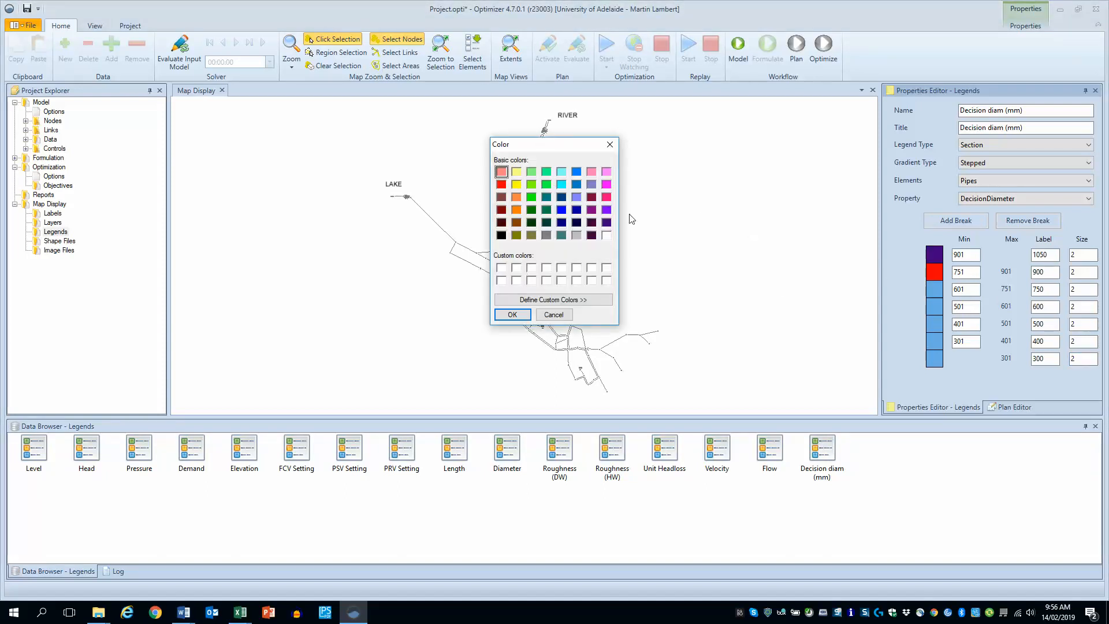
pyautogui.click(531, 197)
pyautogui.click(521, 318)
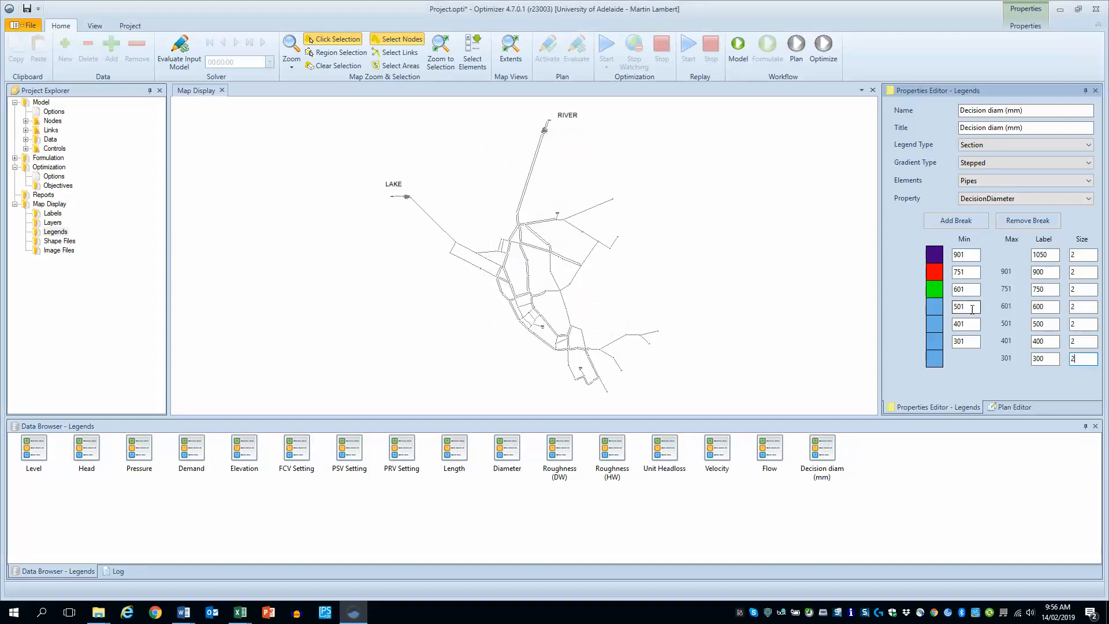
pyautogui.click(937, 304)
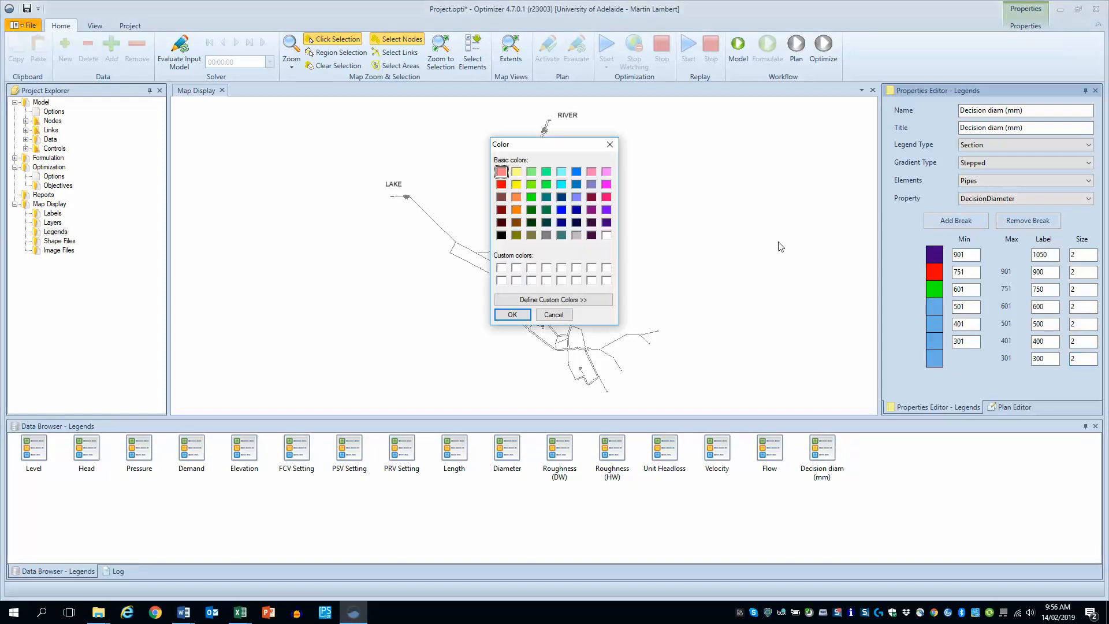
pyautogui.click(561, 209)
pyautogui.click(512, 315)
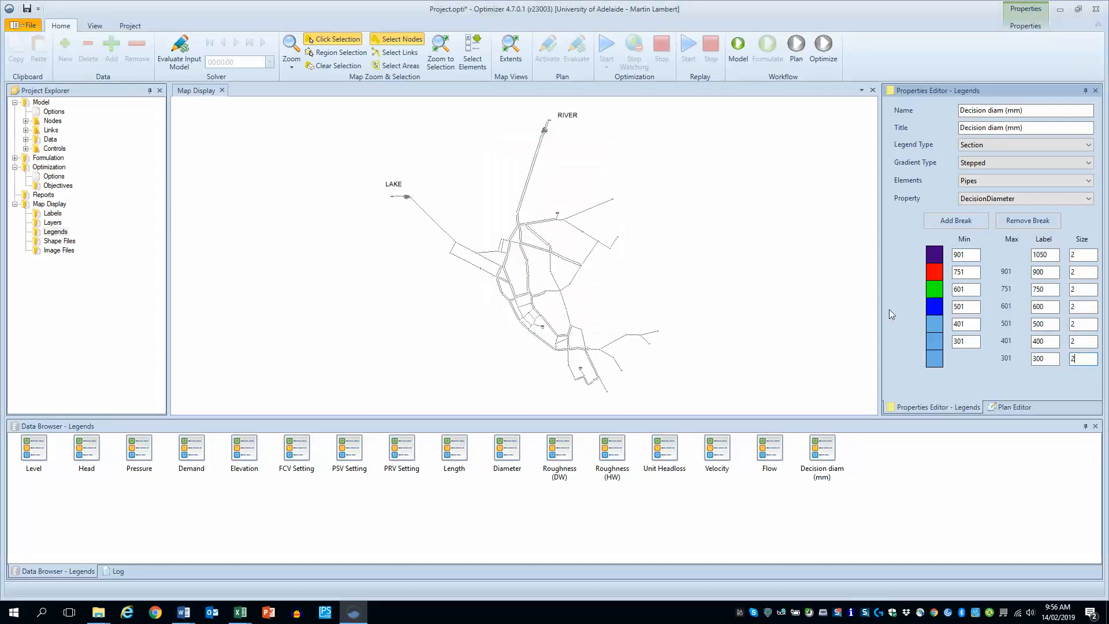
# Color the legend's 500 row yellow, its 400 row magenta and its 300 row olive.
pyautogui.click(941, 324)
pyautogui.click(516, 185)
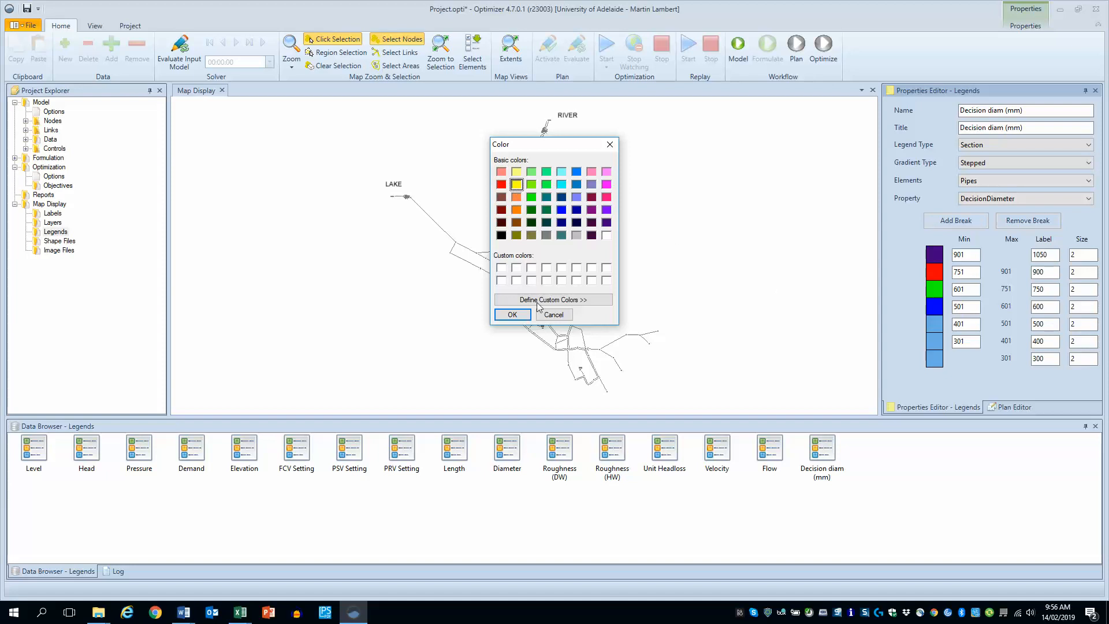
pyautogui.click(512, 314)
pyautogui.click(936, 341)
pyautogui.click(606, 184)
pyautogui.click(512, 314)
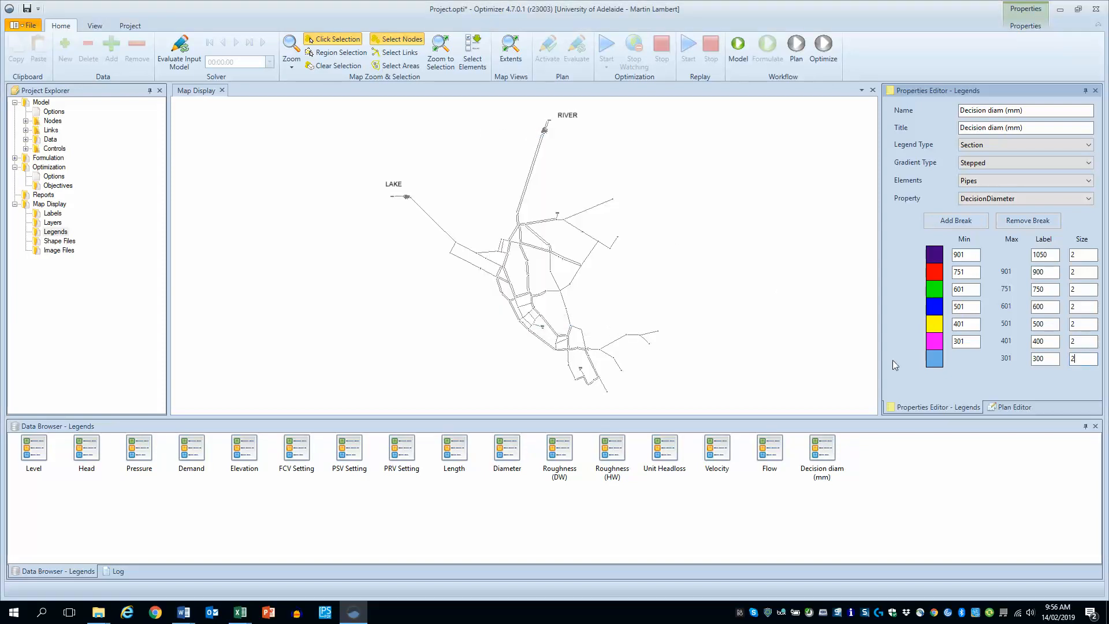
pyautogui.click(937, 364)
pyautogui.click(516, 235)
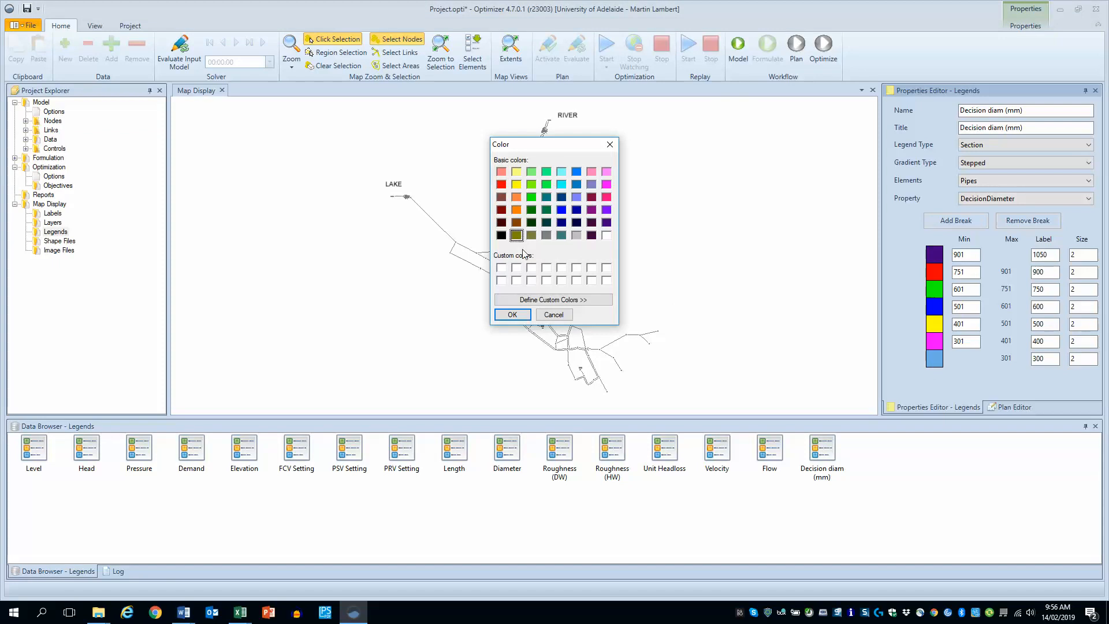
pyautogui.click(513, 314)
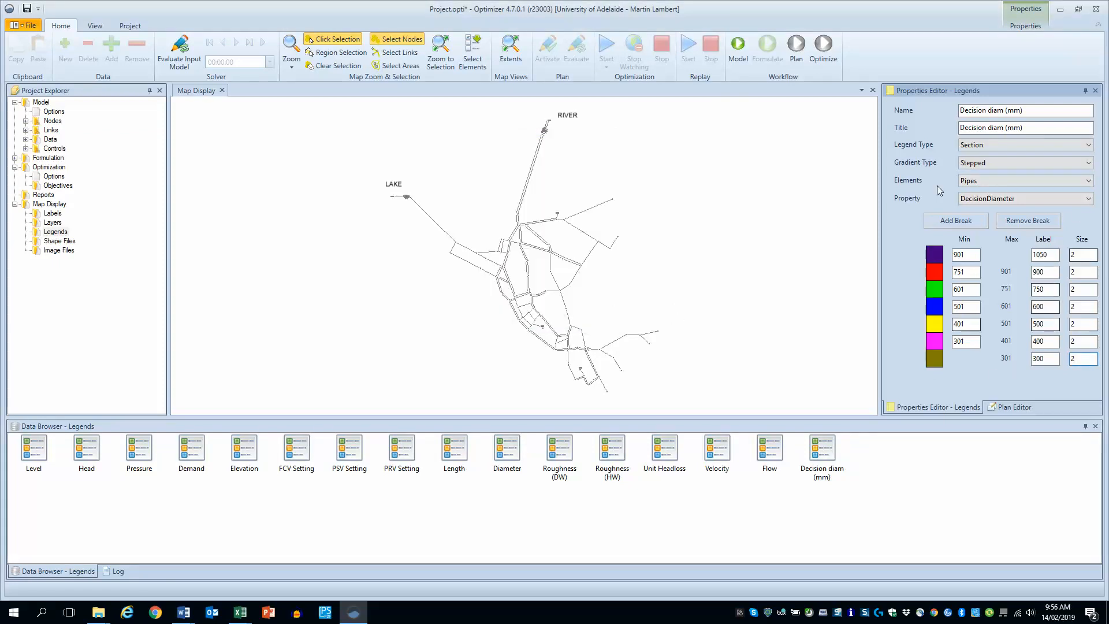
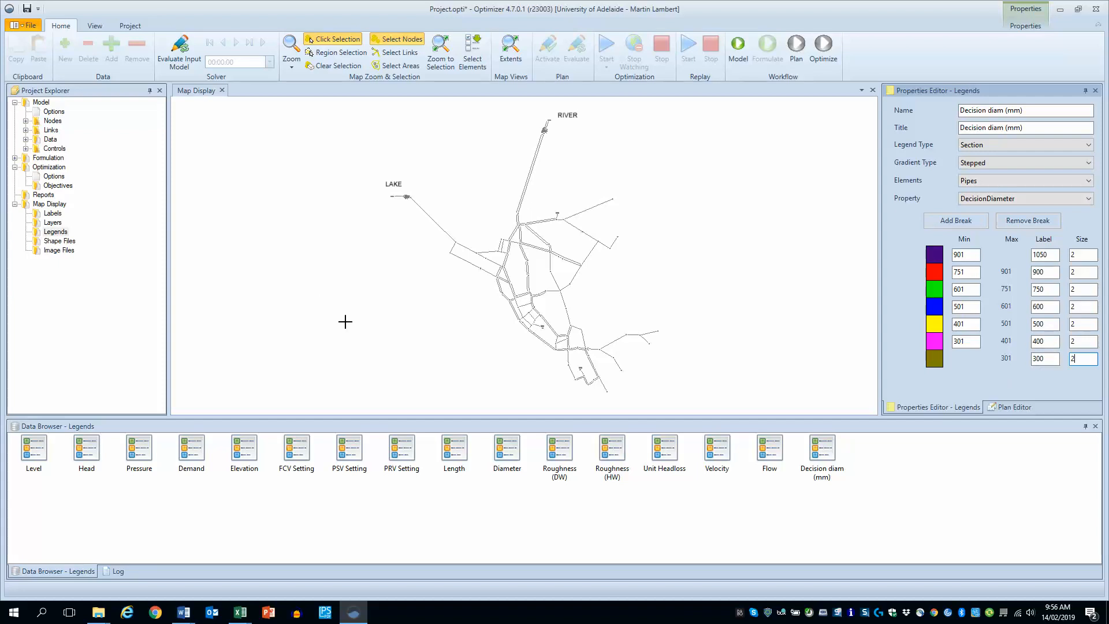
# Assign the "Decision diam (mm)" legend to the Pipes map layer and show the legend on the map.
pyautogui.click(55, 223)
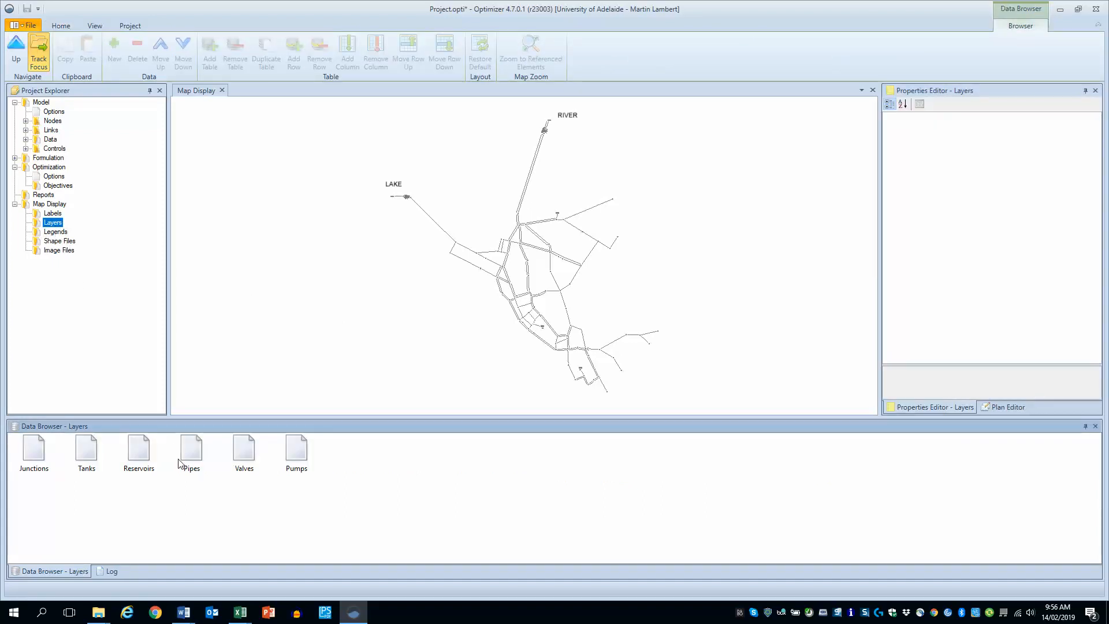
pyautogui.click(190, 455)
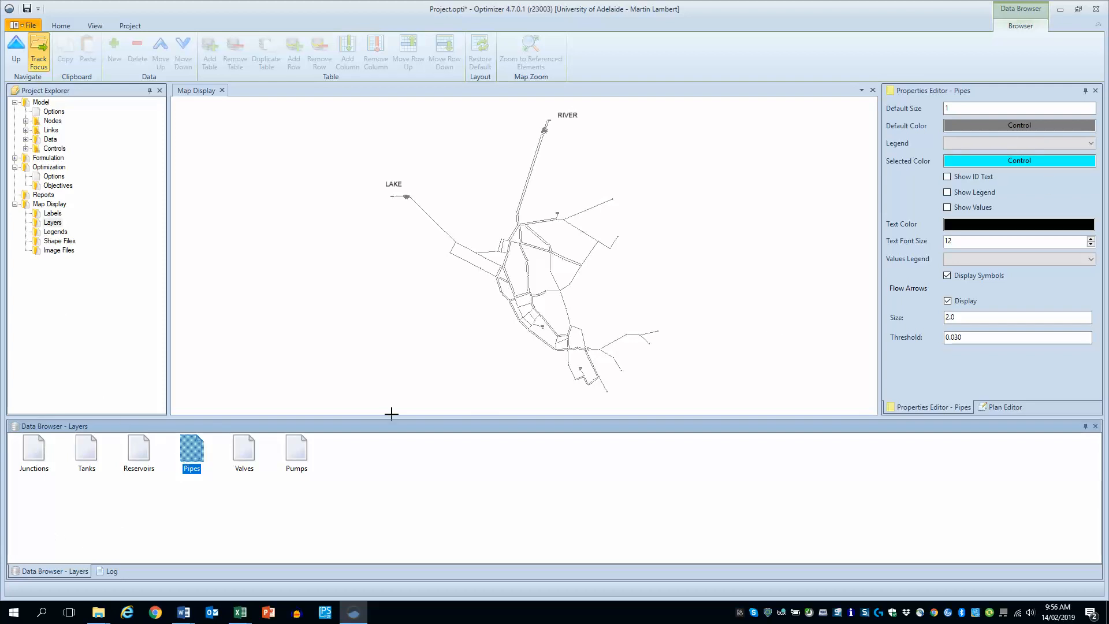
pyautogui.click(965, 143)
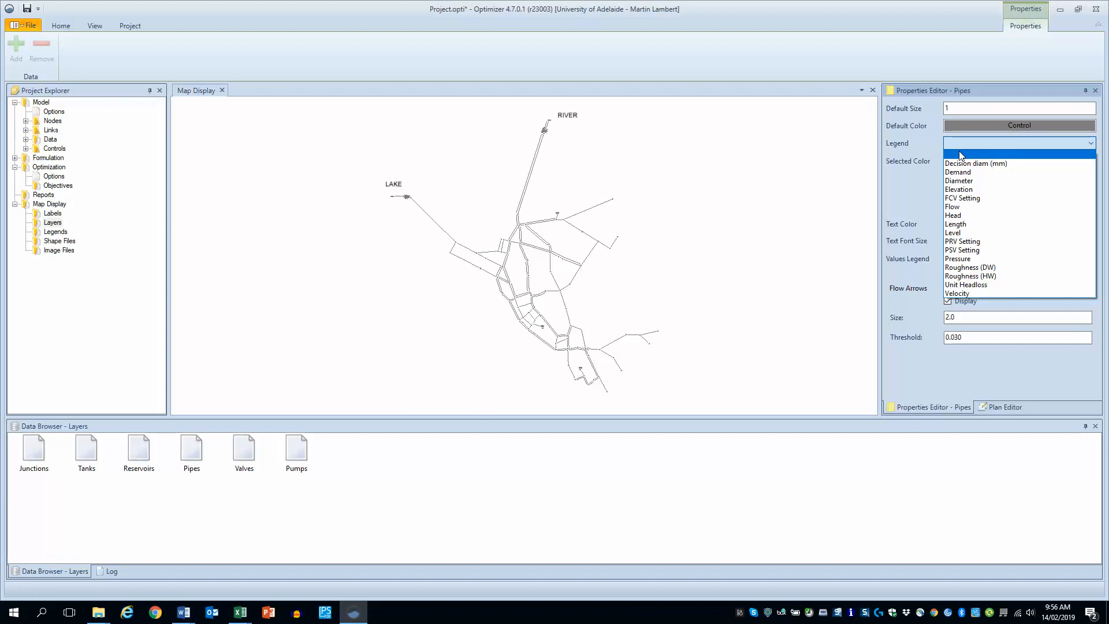
pyautogui.click(959, 164)
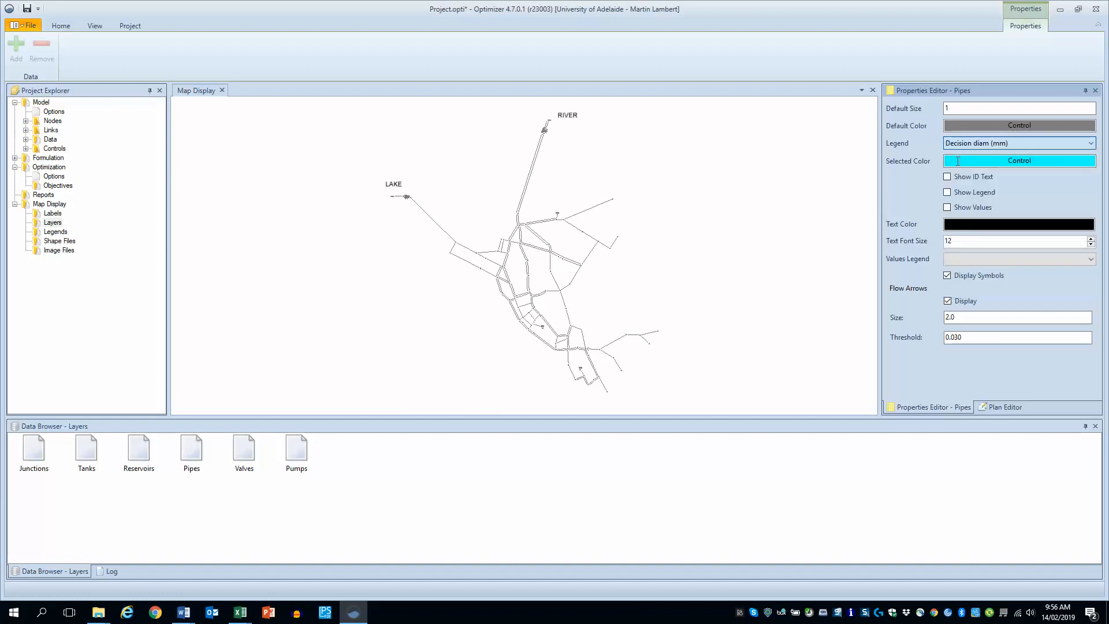
pyautogui.click(964, 198)
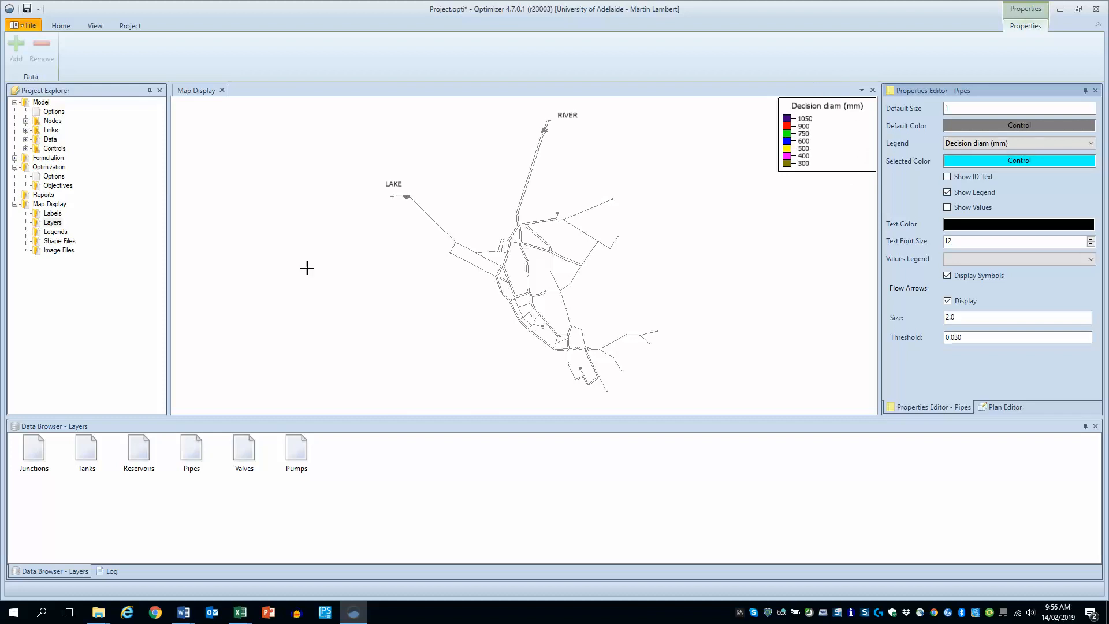
# Create a new map legend with the name and title "Pressure violation (m)".
pyautogui.click(46, 233)
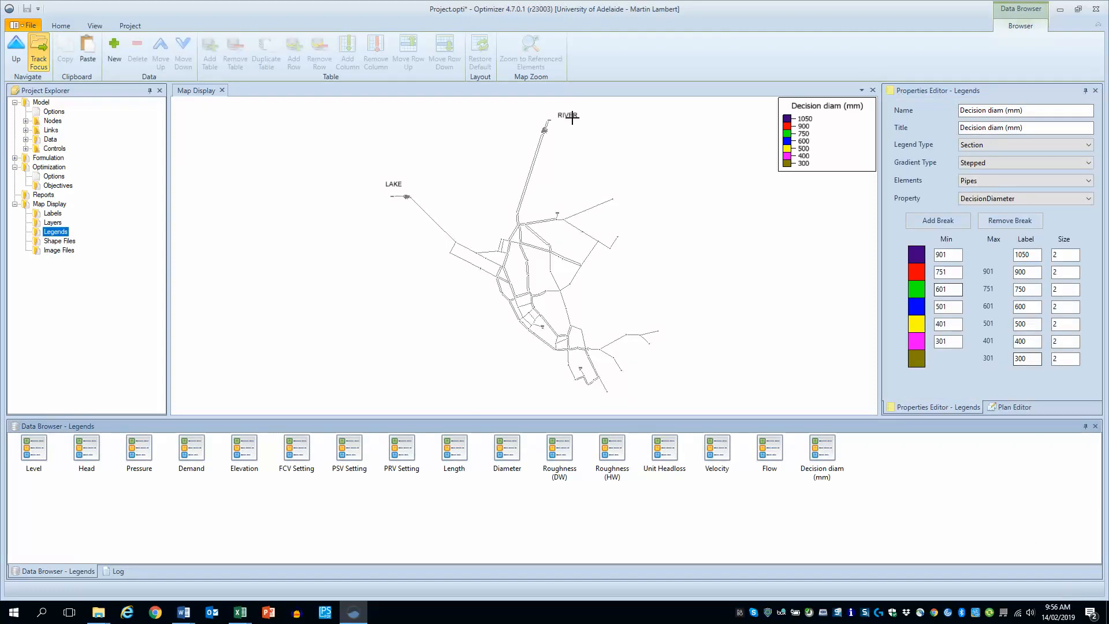
pyautogui.click(115, 51)
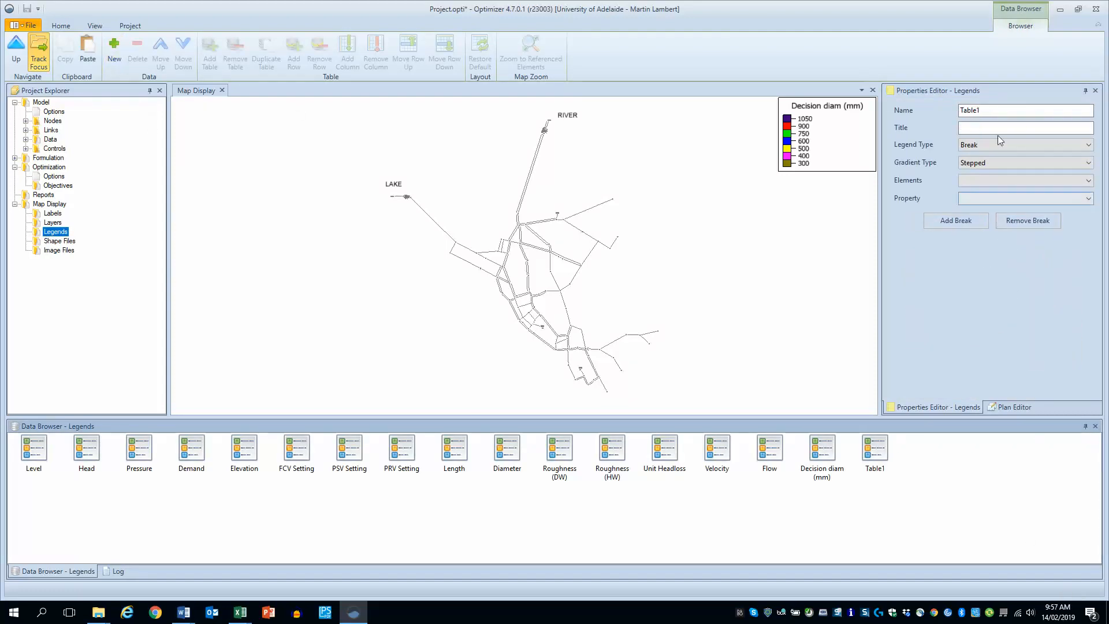
pyautogui.moveTo(997, 111); pyautogui.dragTo(932, 116)
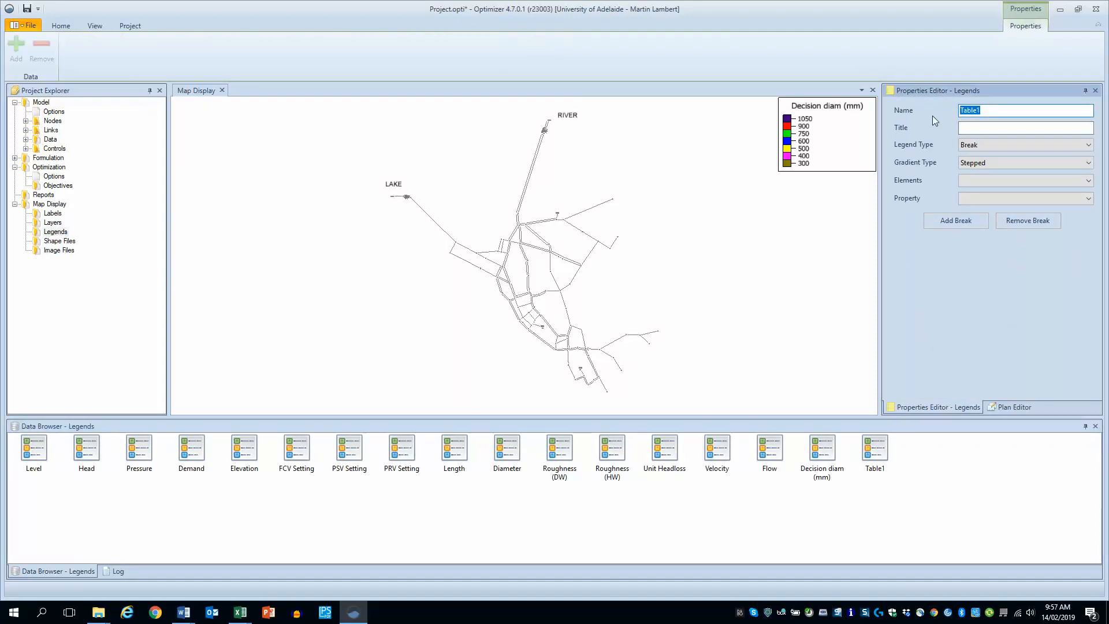
pyautogui.write('Pressure violation (m)')
pyautogui.press('Tab')
pyautogui.write('Press')
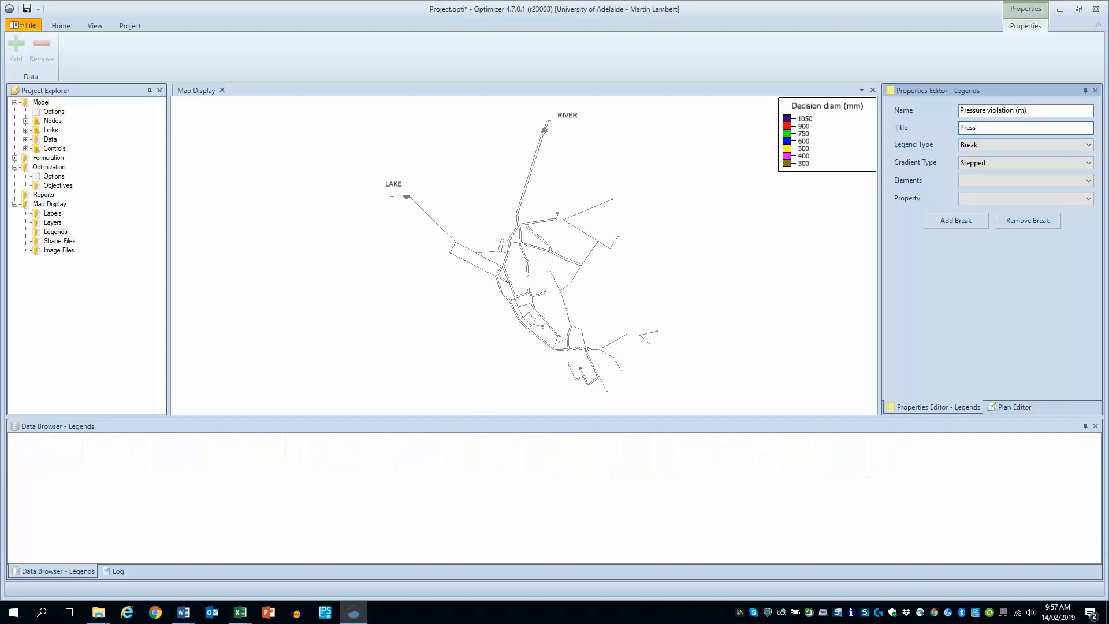
pyautogui.write('ure violation (m')
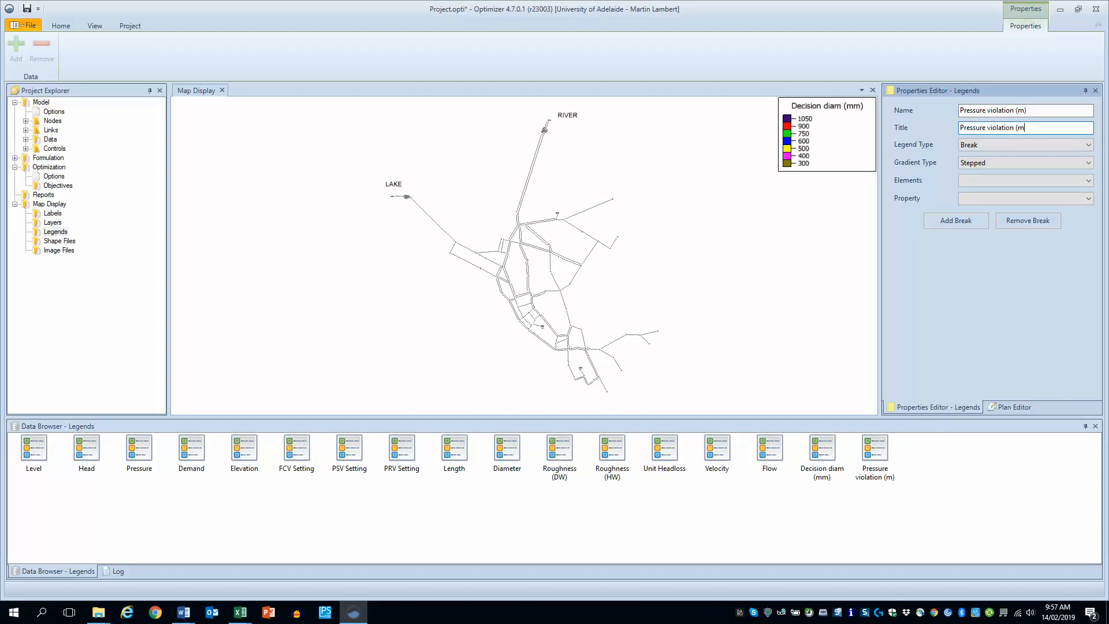
# Make the pressure violation legend a Section type for Junctions, based on the TotalPressureViolation property.
pyautogui.click(1032, 147)
pyautogui.click(1032, 165)
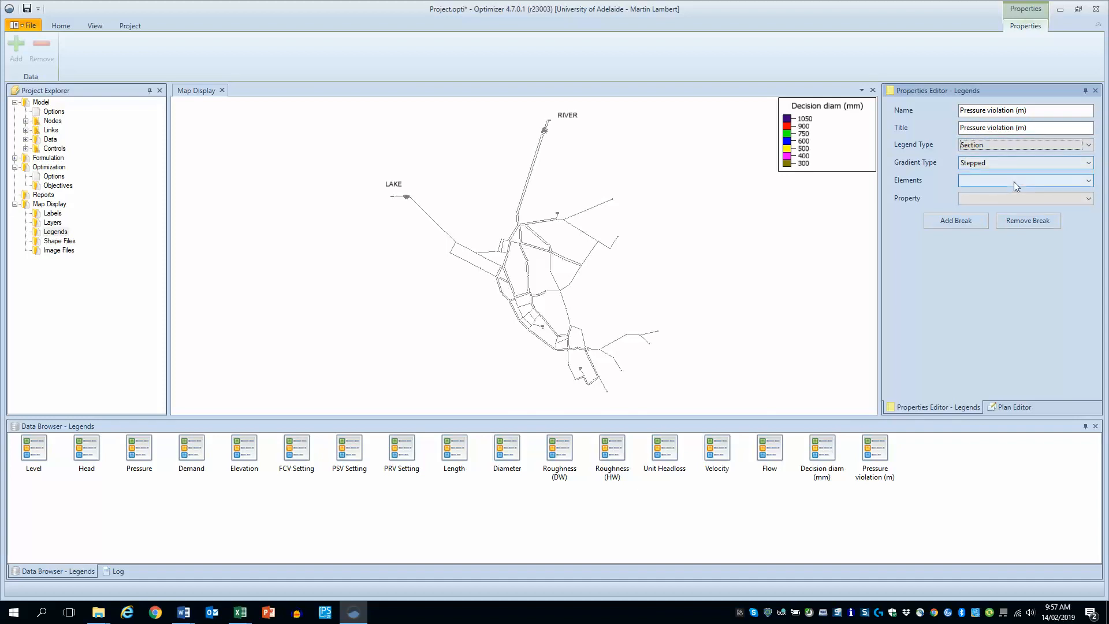
pyautogui.click(1014, 181)
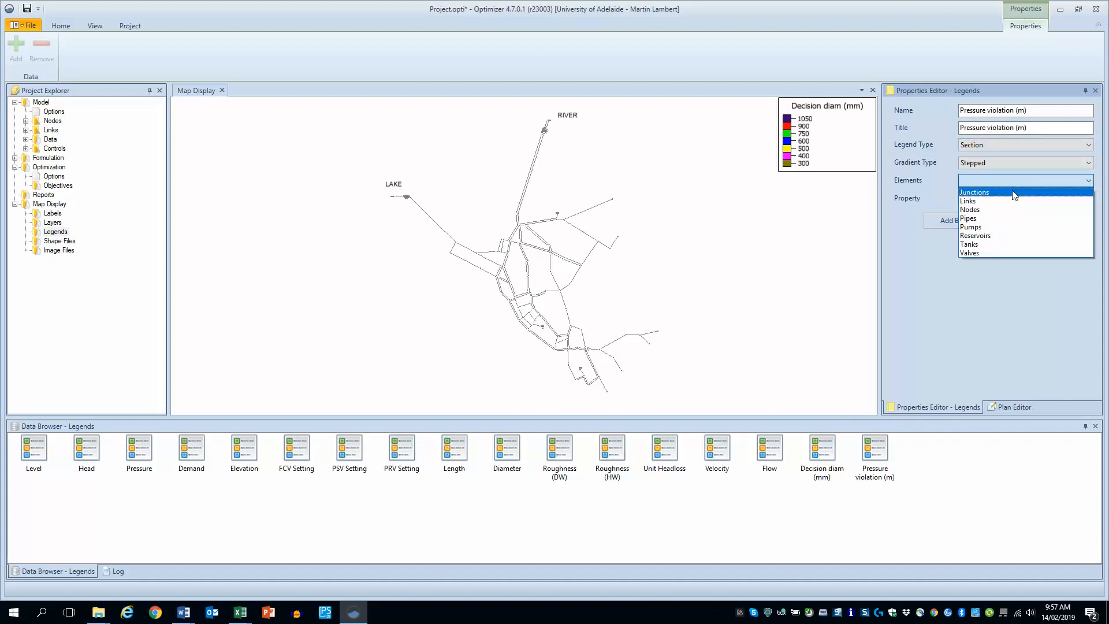
pyautogui.click(1013, 189)
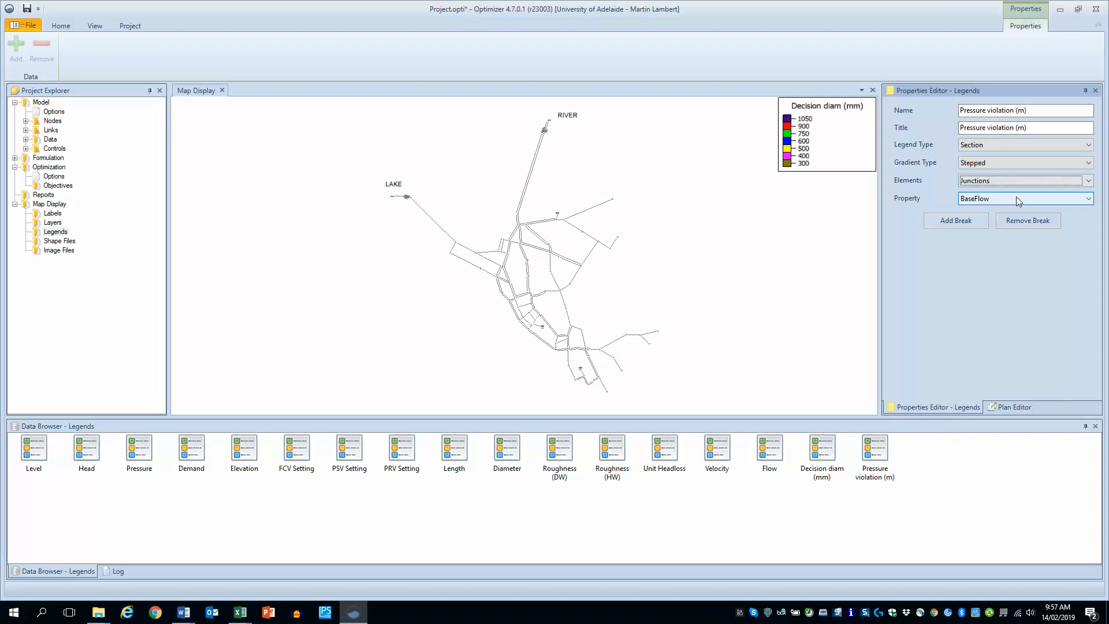
pyautogui.click(1017, 196)
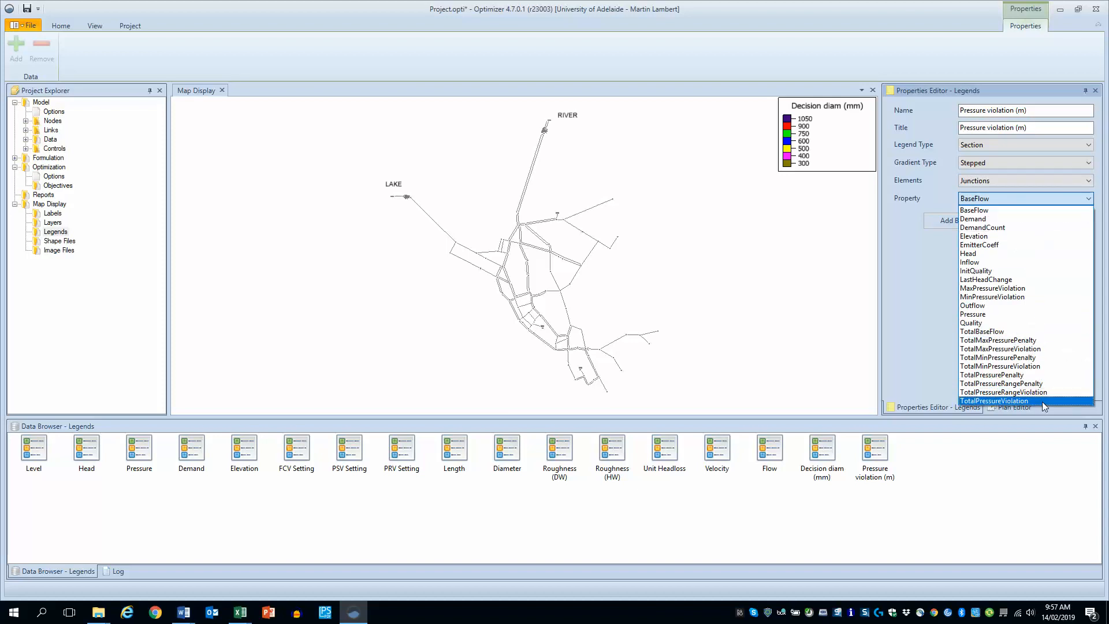
pyautogui.click(1026, 401)
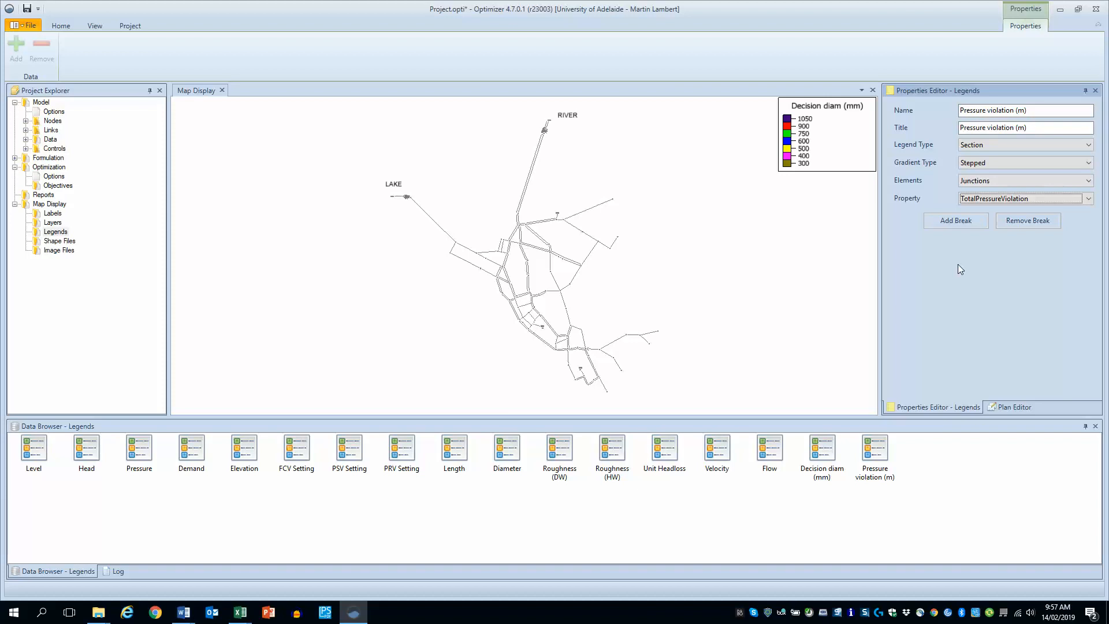
# Add four breaks to the pressure violation legend.
pyautogui.click(955, 229)
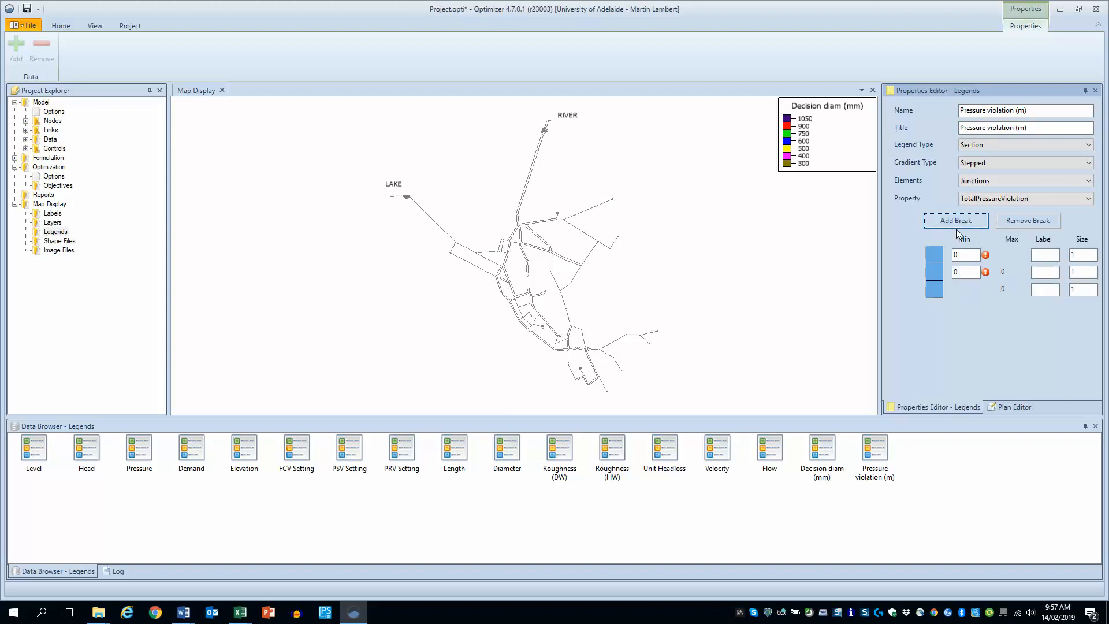
pyautogui.click(955, 229)
pyautogui.click(956, 229)
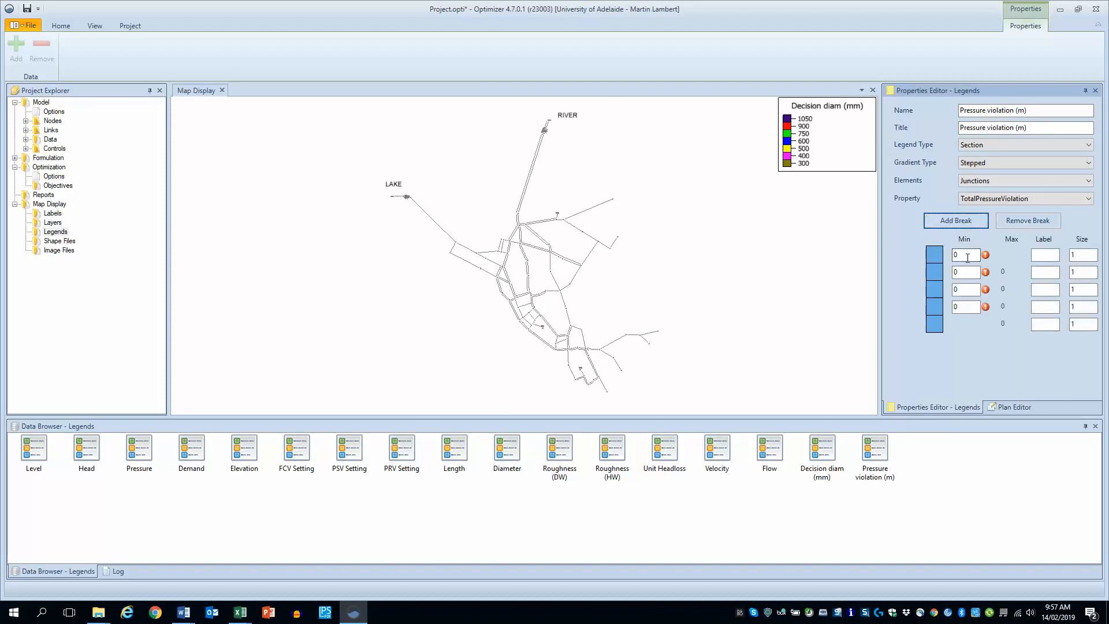
# Set the legend's first row to minimum 20, label "> 20" and size 2.5, and color it red.
pyautogui.doubleClick(967, 256)
pyautogui.write('2')
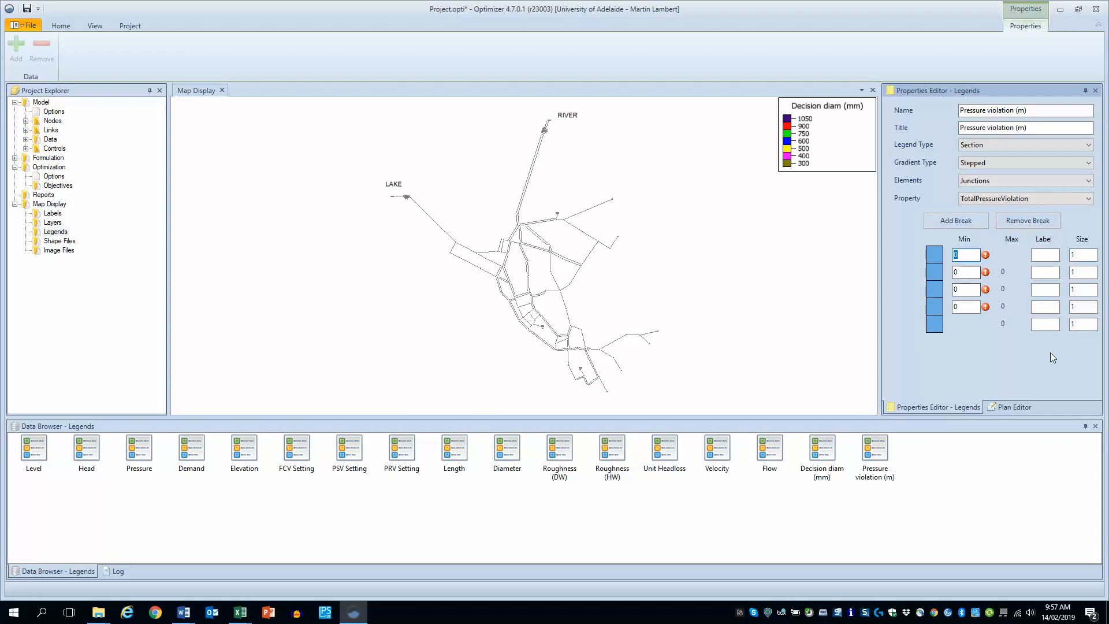
pyautogui.write('0')
pyautogui.press('Tab')
pyautogui.write('> 20')
pyautogui.press('Tab')
pyautogui.write('2')
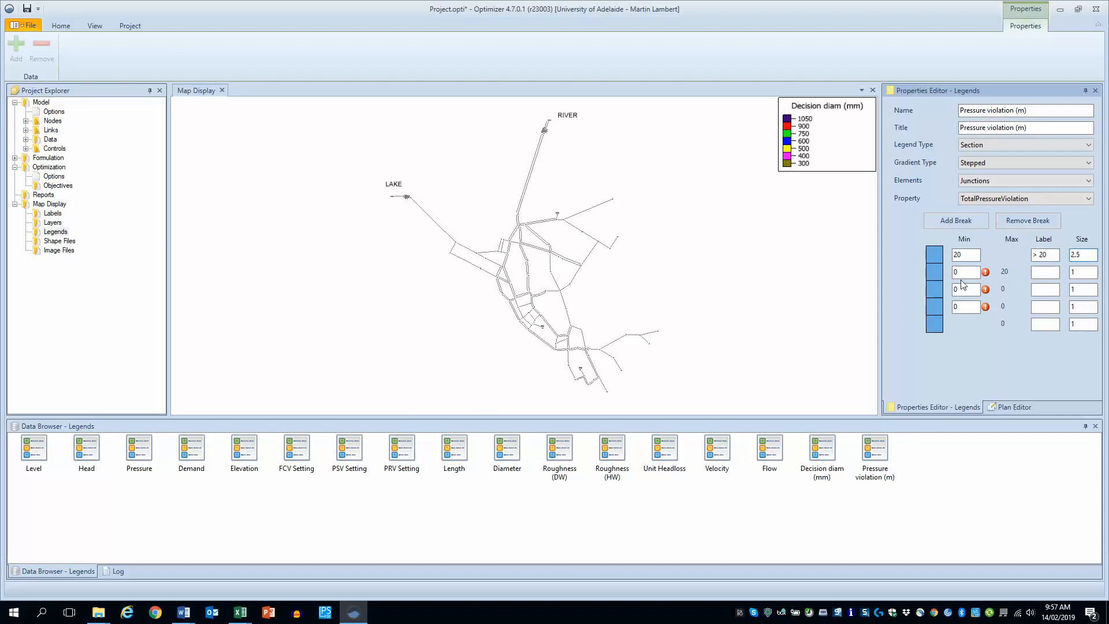
pyautogui.click(934, 256)
pyautogui.click(500, 184)
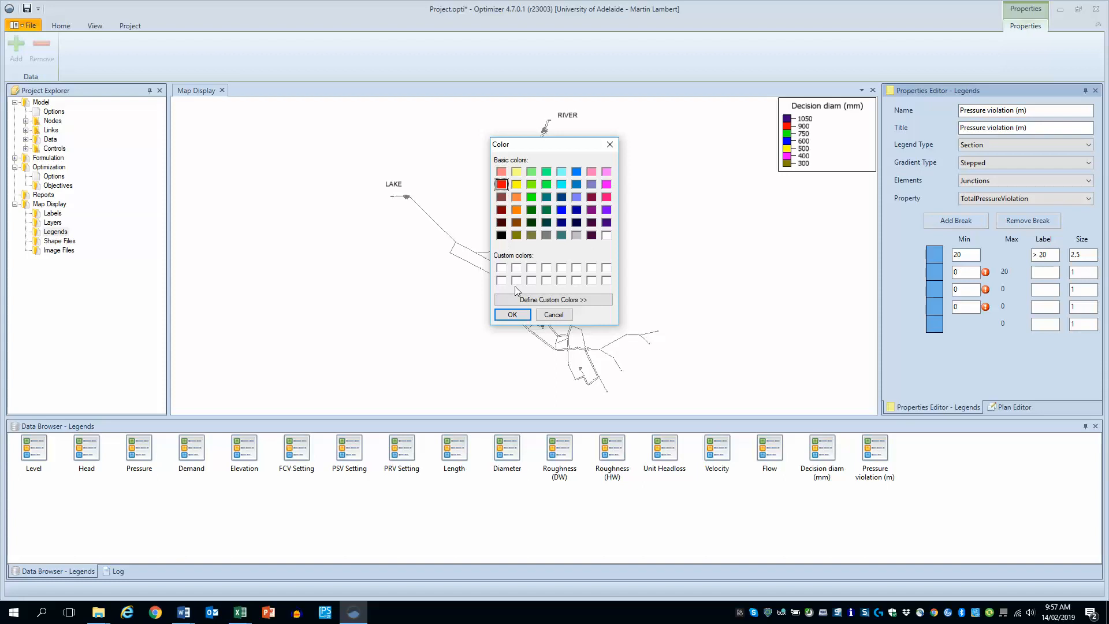
pyautogui.click(513, 314)
# Set the legend's second row to minimum 5, label "5 - 20" and size 2, and color it orange.
pyautogui.click(954, 273)
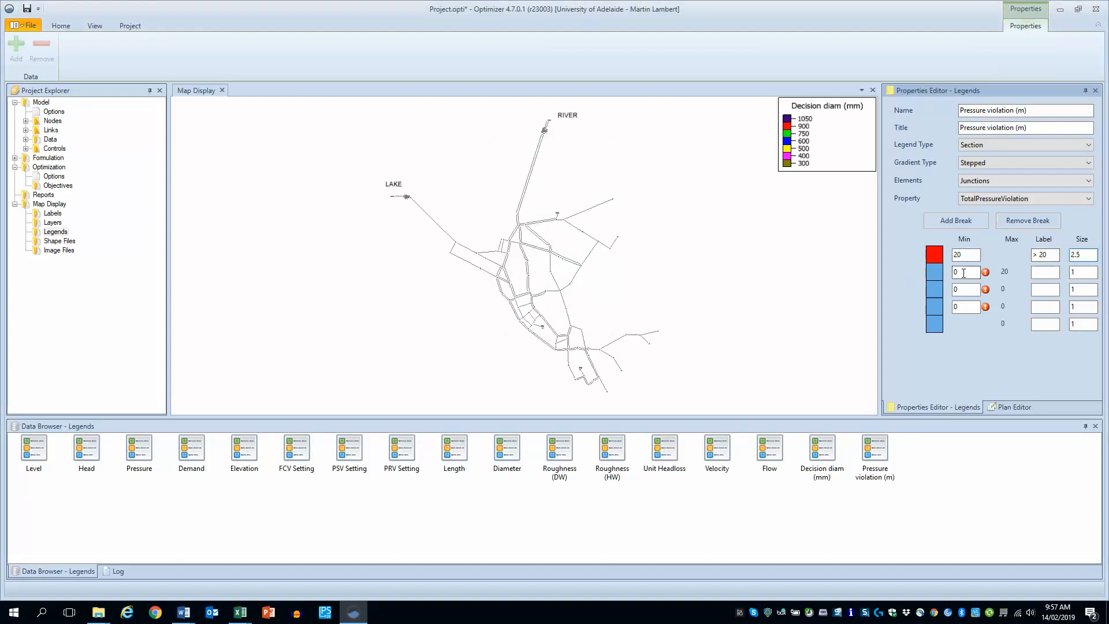
pyautogui.write('5')
pyautogui.press('Tab')
pyautogui.write('5')
pyautogui.press('Tab')
pyautogui.write('2')
pyautogui.click(936, 292)
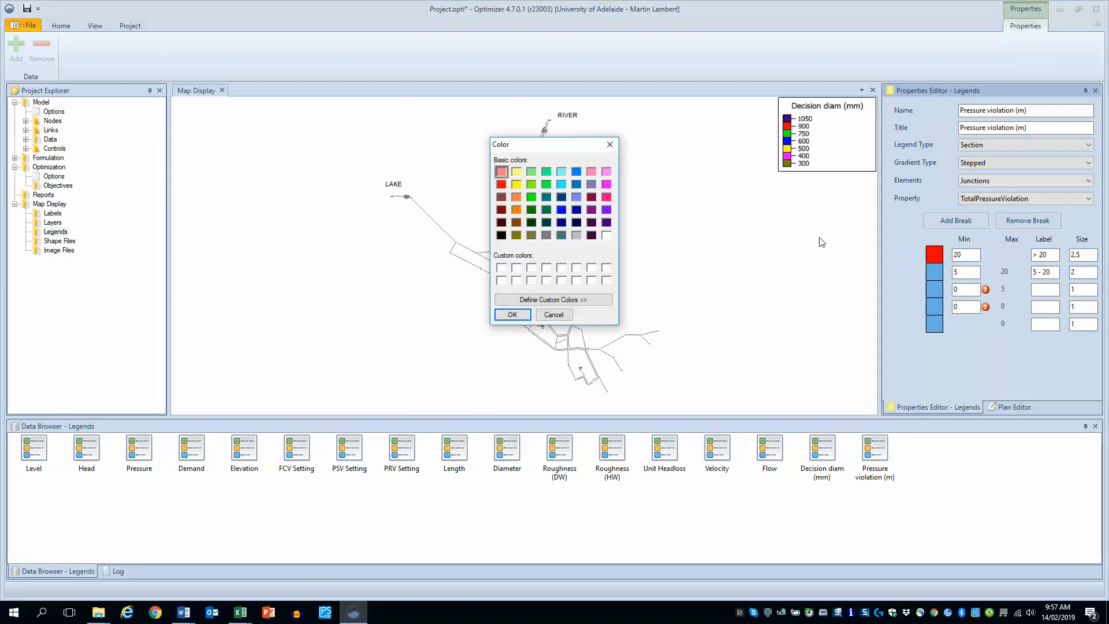
pyautogui.click(515, 208)
pyautogui.click(518, 314)
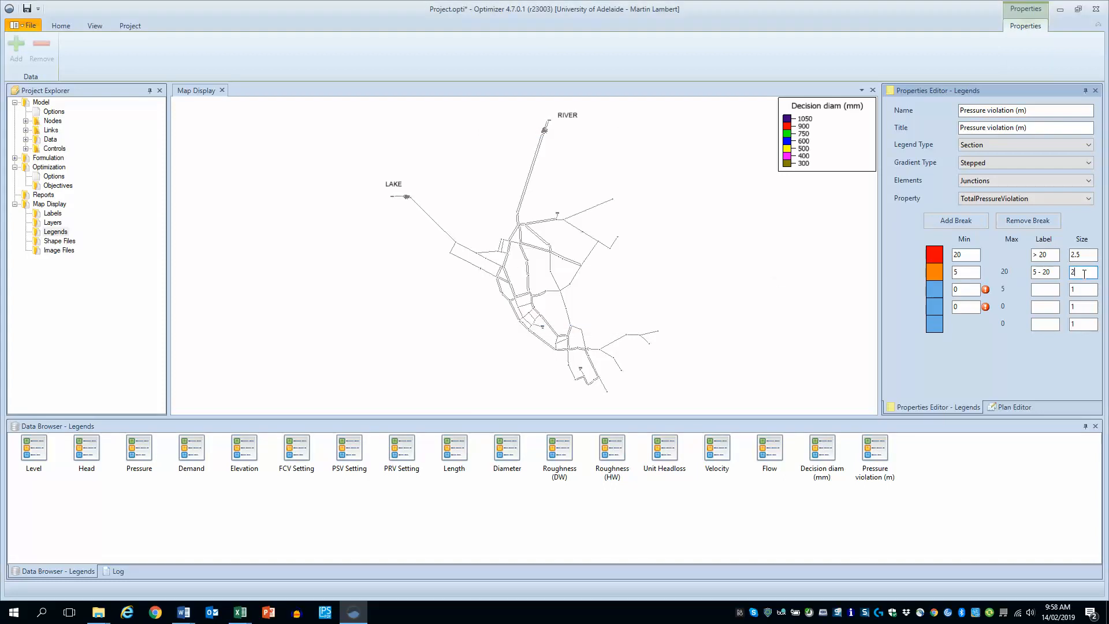
# Set the legend's third row to minimum 1, label "1 - 5" and size 1.5, and color it yellow.
pyautogui.click(959, 293)
pyautogui.write('1')
pyautogui.click(1052, 291)
pyautogui.write('1')
pyautogui.moveTo(1090, 290); pyautogui.dragTo(1044, 290)
pyautogui.write('1')
pyautogui.click(934, 292)
pyautogui.click(517, 185)
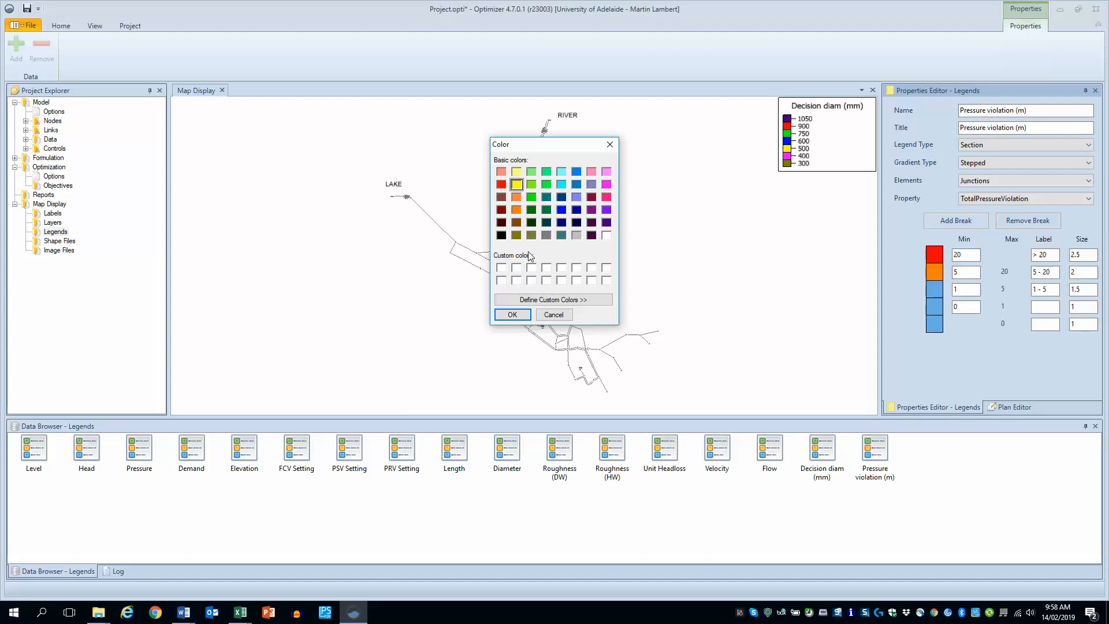
pyautogui.click(512, 315)
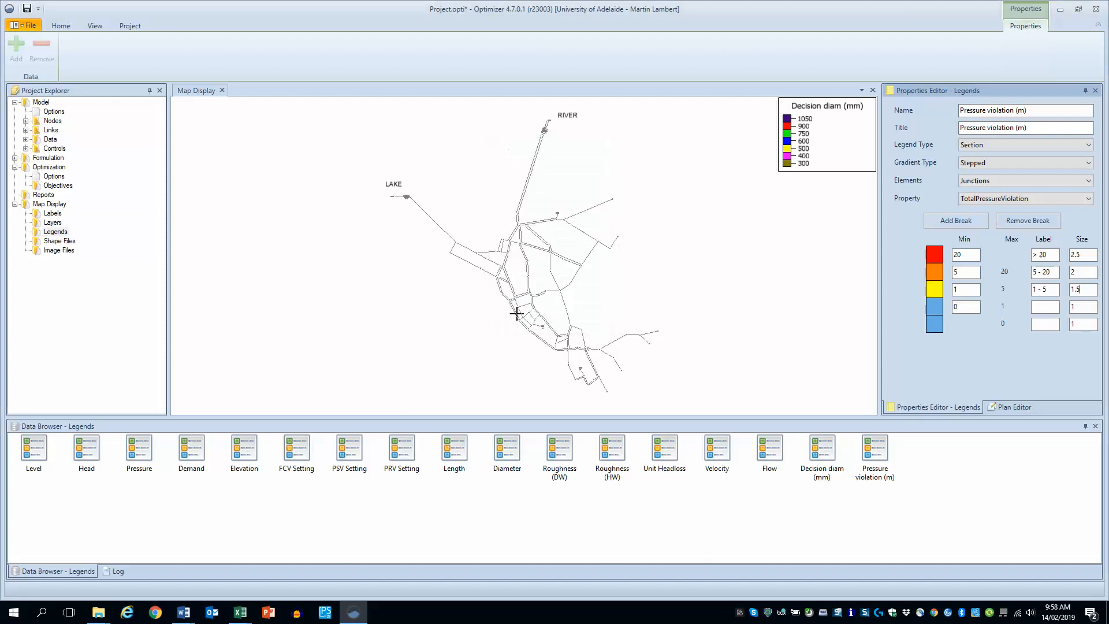
# Set the legend's fourth row to minimum 0.1 with label "0 - 1", and color it green.
pyautogui.click(976, 308)
pyautogui.write('0.1')
pyautogui.click(1049, 308)
pyautogui.press('Tab')
pyautogui.click(934, 306)
pyautogui.click(530, 200)
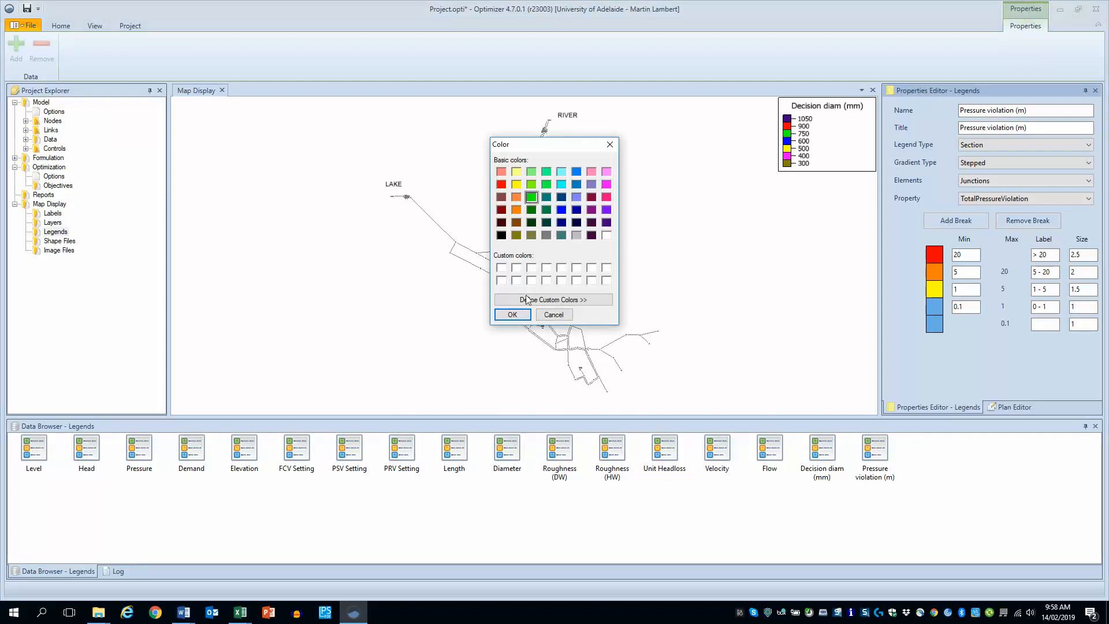
pyautogui.click(518, 314)
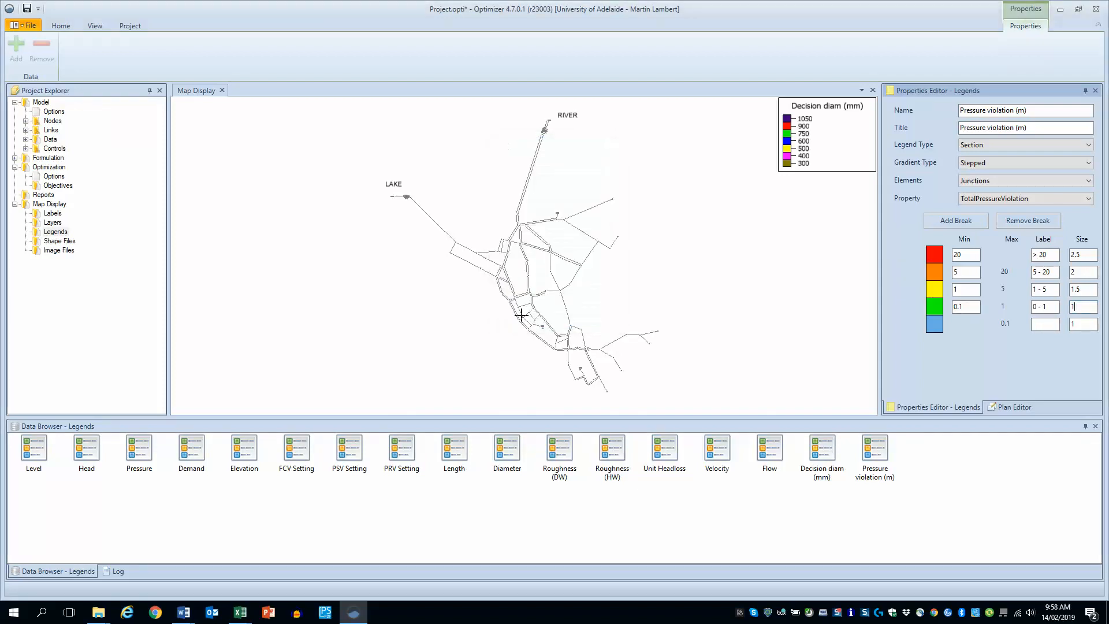
# Color the legend's last row gray, label it "No violation" and set its size to 0.5.
pyautogui.click(937, 326)
pyautogui.click(575, 240)
pyautogui.click(523, 315)
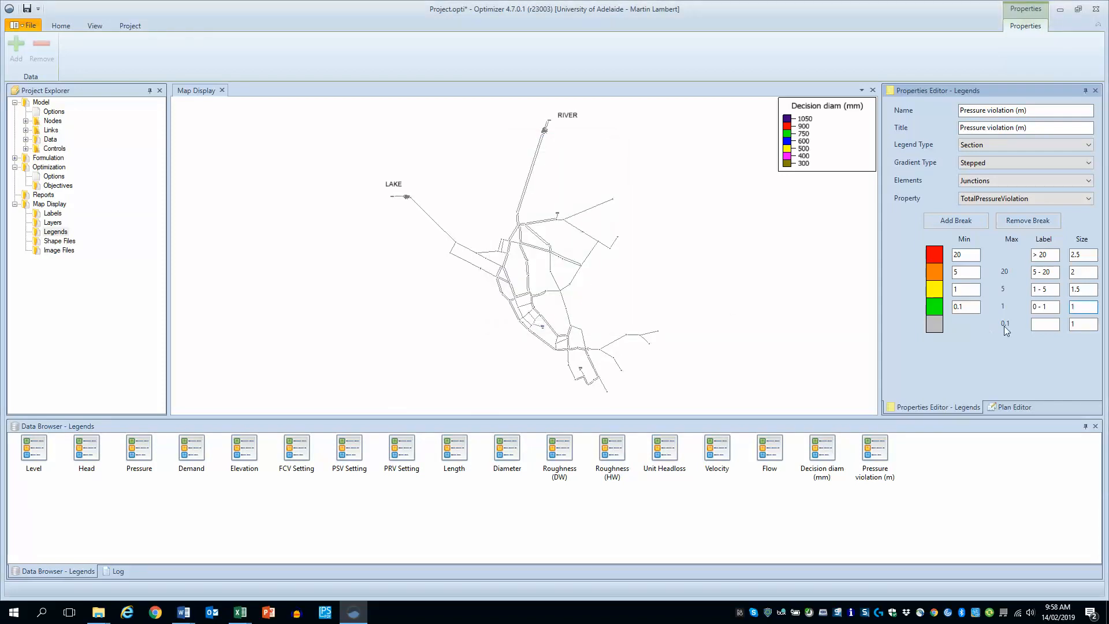
pyautogui.click(1045, 324)
pyautogui.write('No')
pyautogui.write(' violation')
pyautogui.press('Tab')
pyautogui.write('0.5')
# Assign the "Pressure violation (m)" legend to the Junctions map layer and show the legend on the map.
pyautogui.click(52, 223)
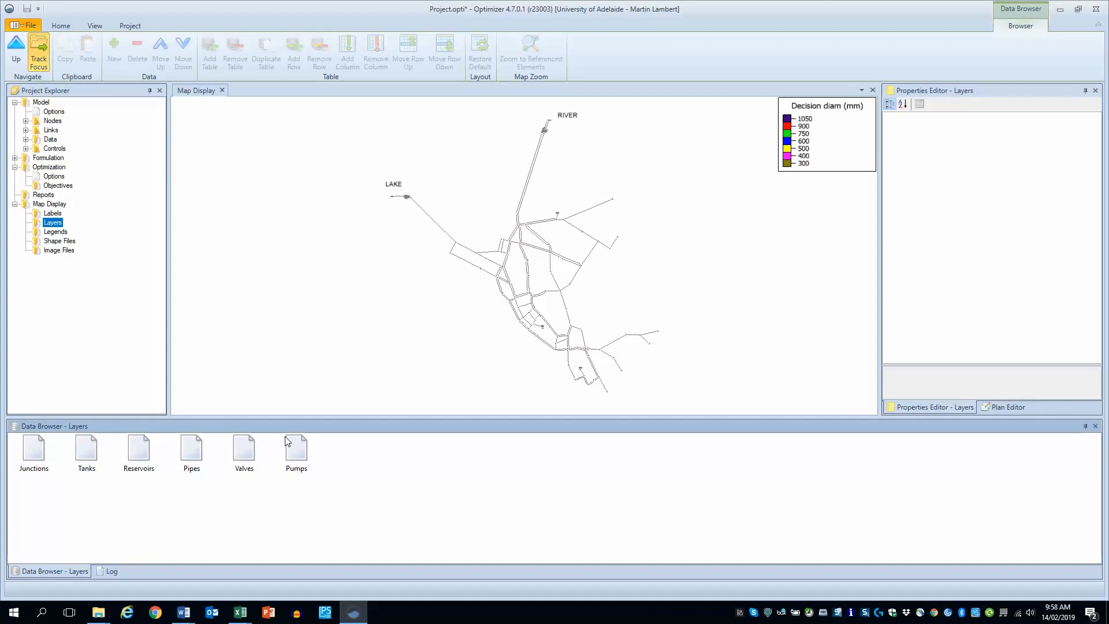
pyautogui.click(26, 453)
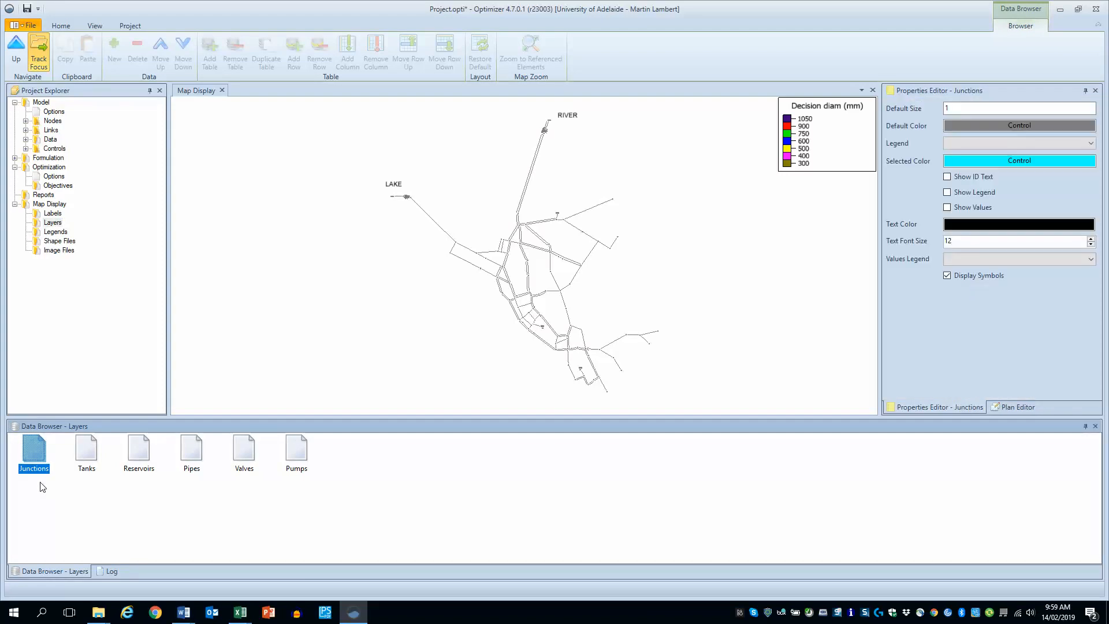
pyautogui.click(969, 143)
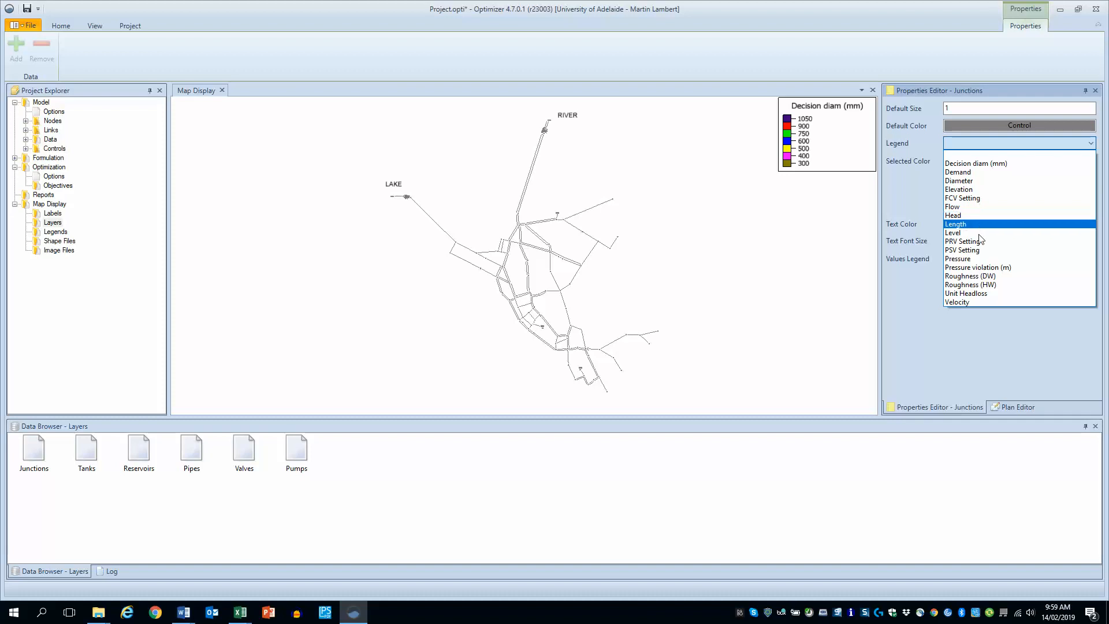
pyautogui.click(980, 270)
pyautogui.click(977, 196)
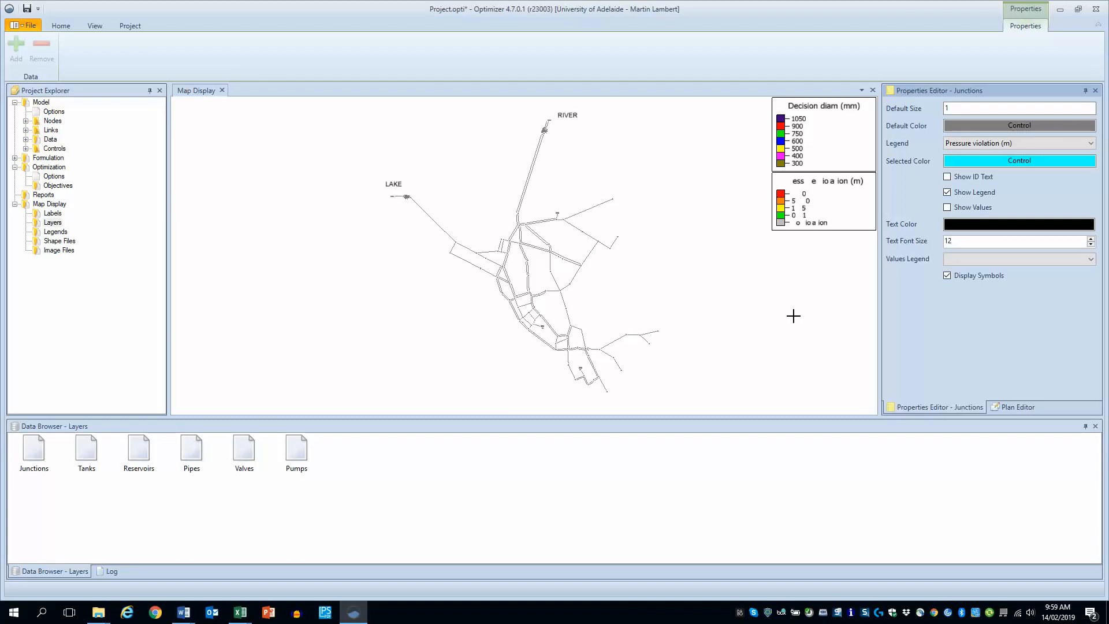
# Create another map legend with the name and title "Tank level violations (m)".
pyautogui.click(61, 232)
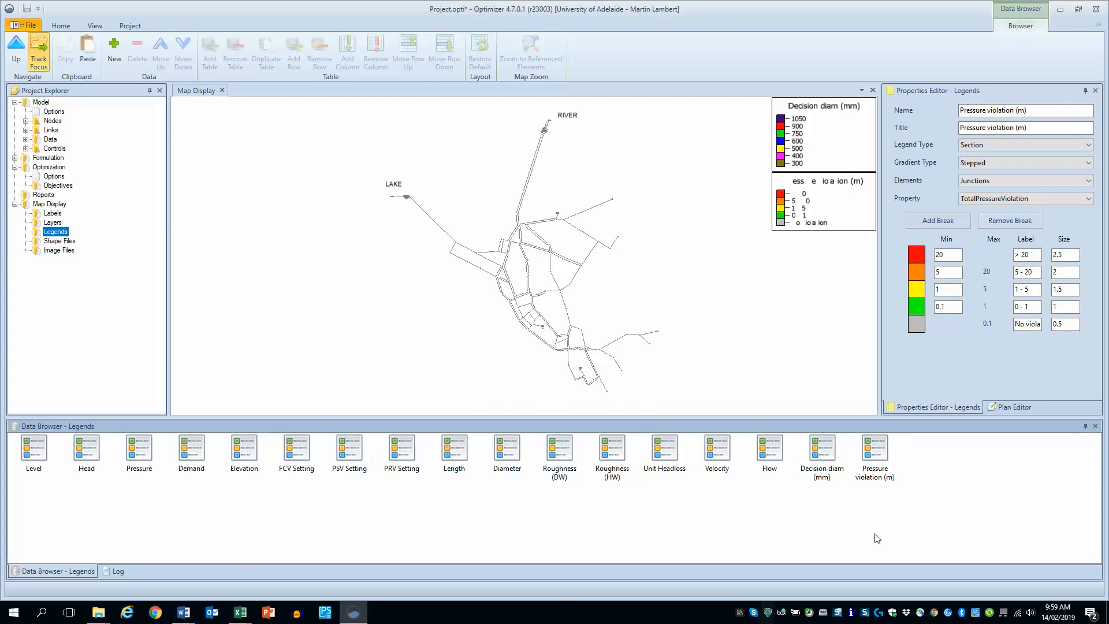
pyautogui.click(116, 51)
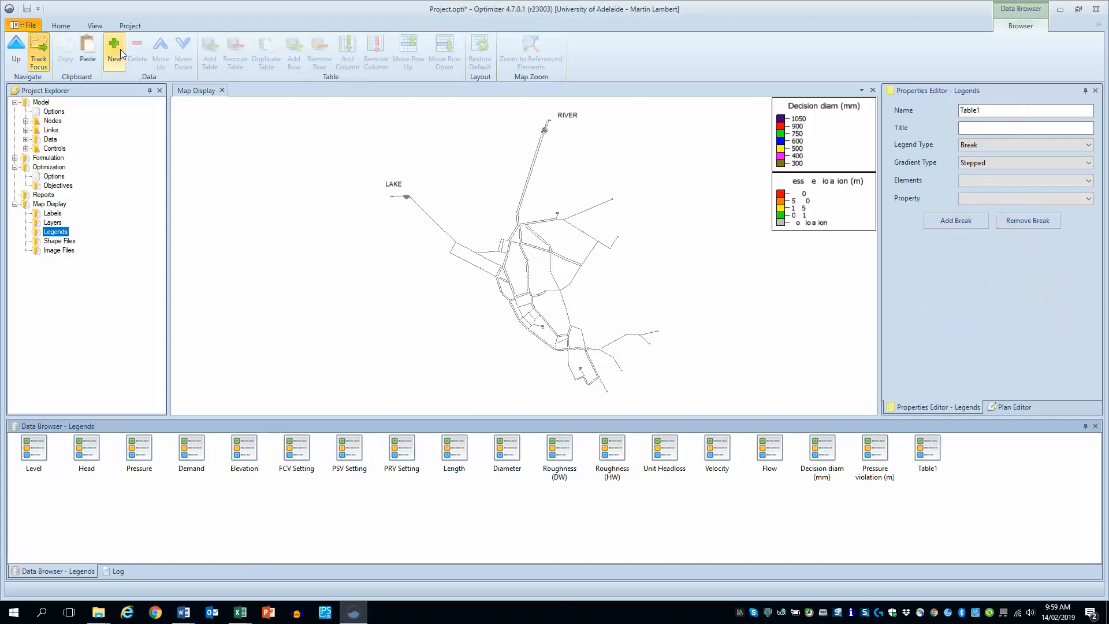
pyautogui.click(991, 110)
pyautogui.moveTo(991, 109); pyautogui.dragTo(906, 108)
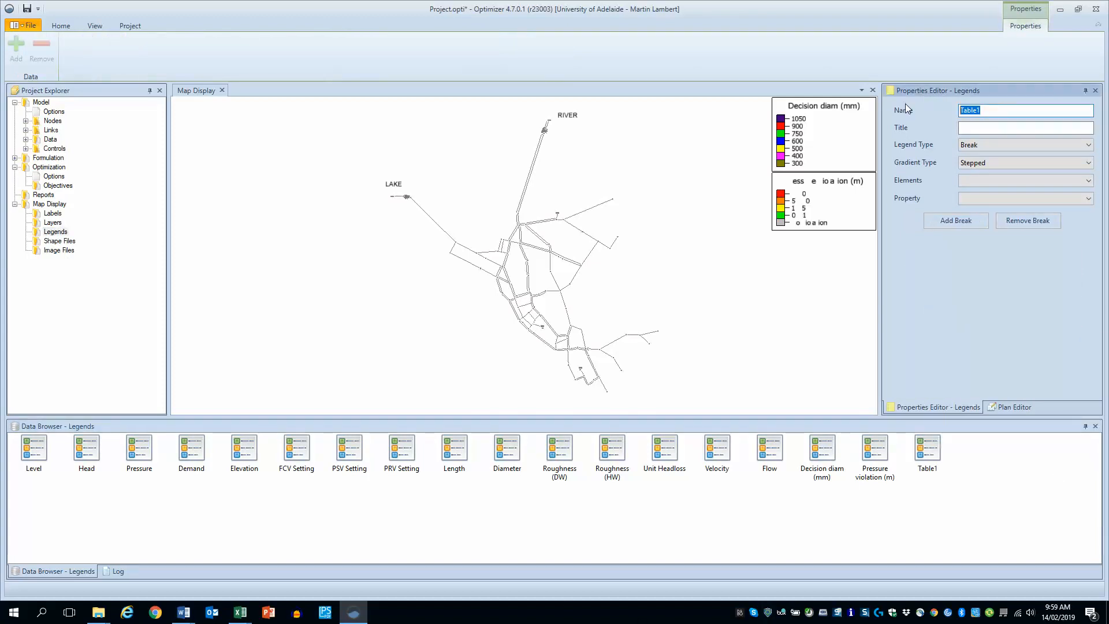
pyautogui.write('Tank level violations (m')
pyautogui.press('Tab')
pyautogui.write('Tank ')
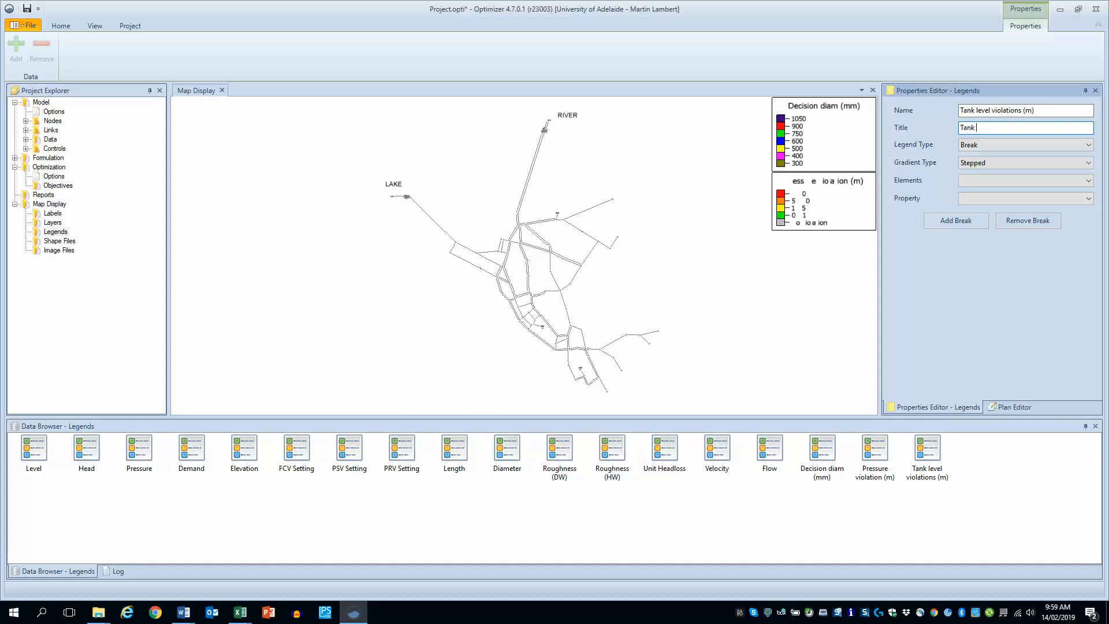
pyautogui.write('level violations (m)')
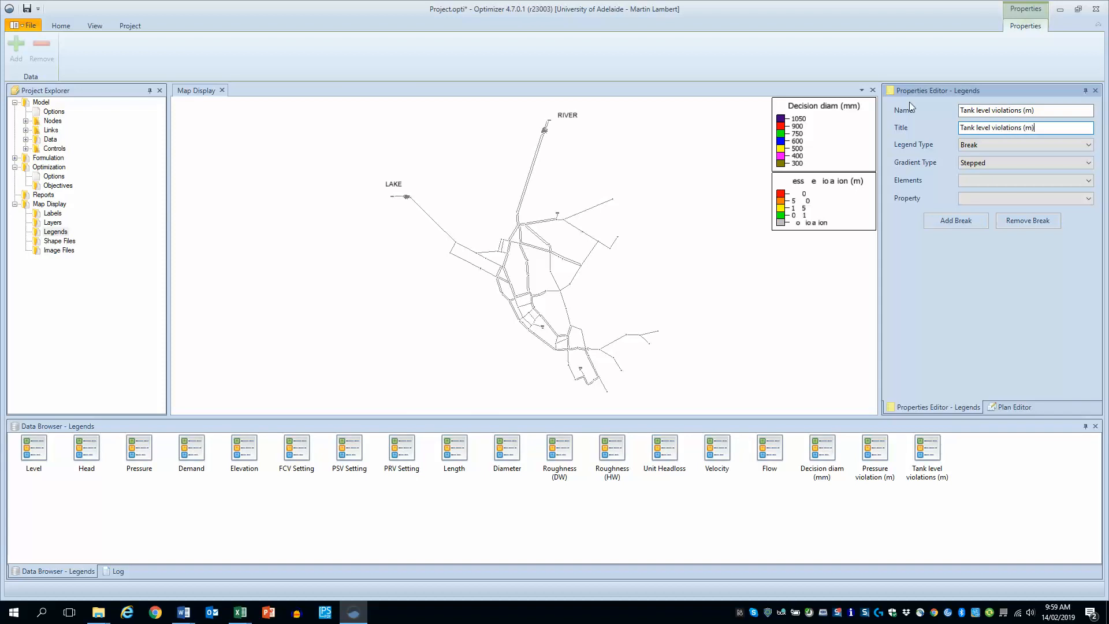
# Make the tank legend a Section type with Stepped gradient, using Tanks as elements and TotalViolation as the property.
pyautogui.click(995, 146)
pyautogui.click(1003, 166)
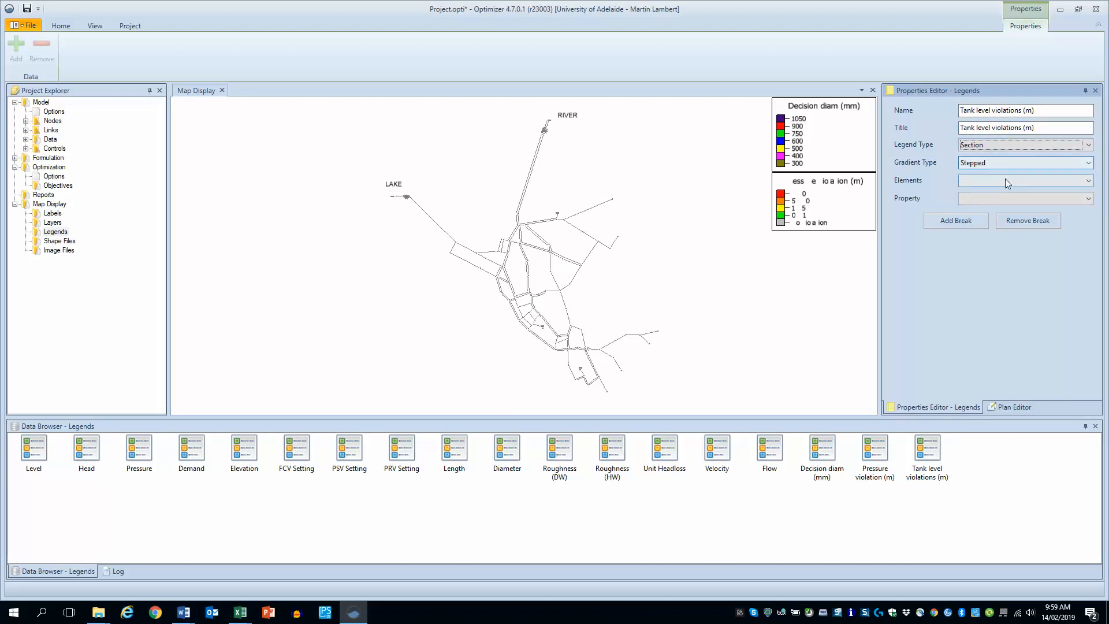
pyautogui.click(1005, 180)
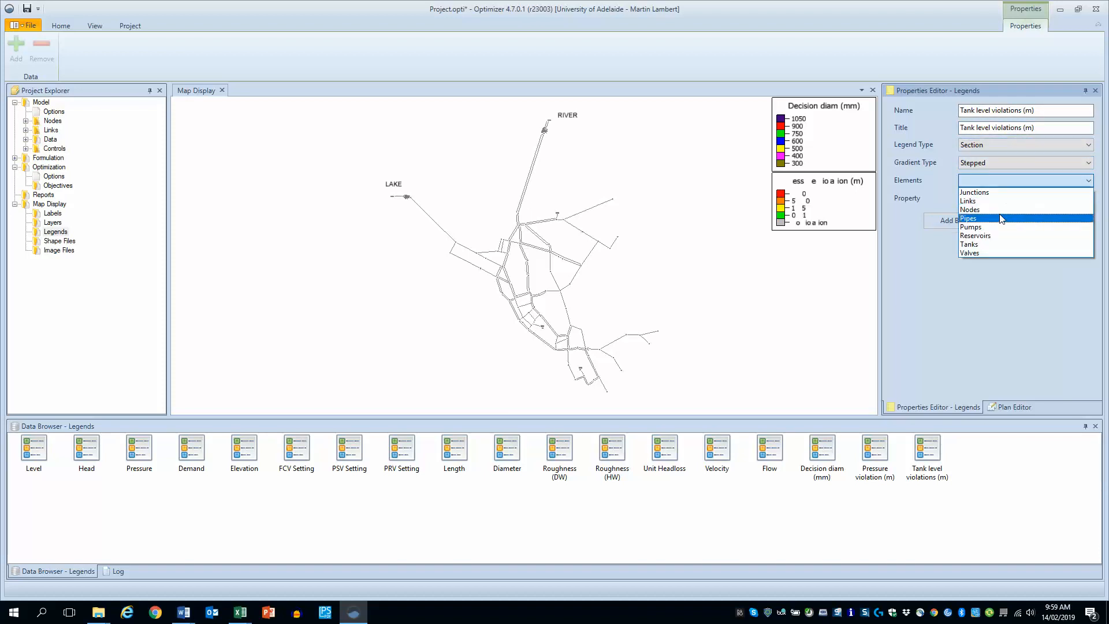
pyautogui.click(996, 247)
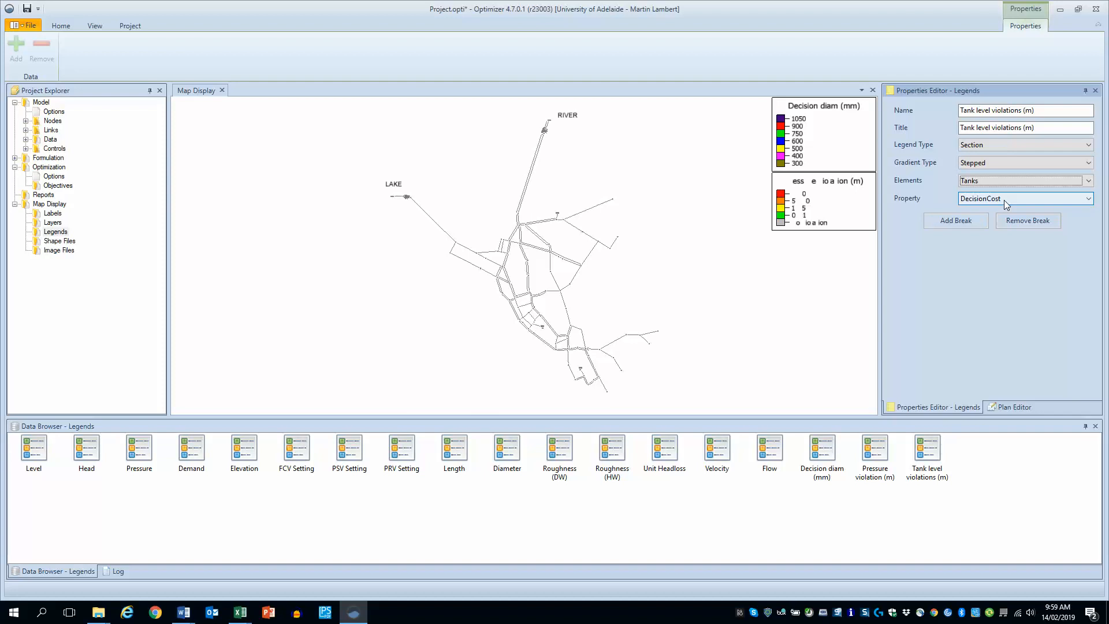
pyautogui.click(1003, 199)
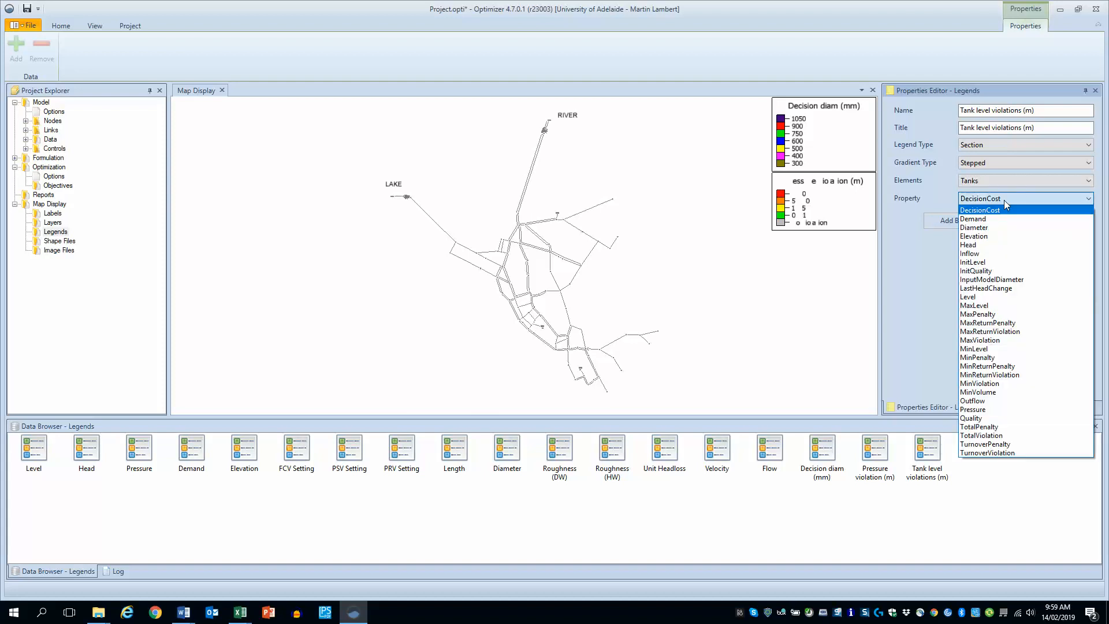
pyautogui.click(996, 435)
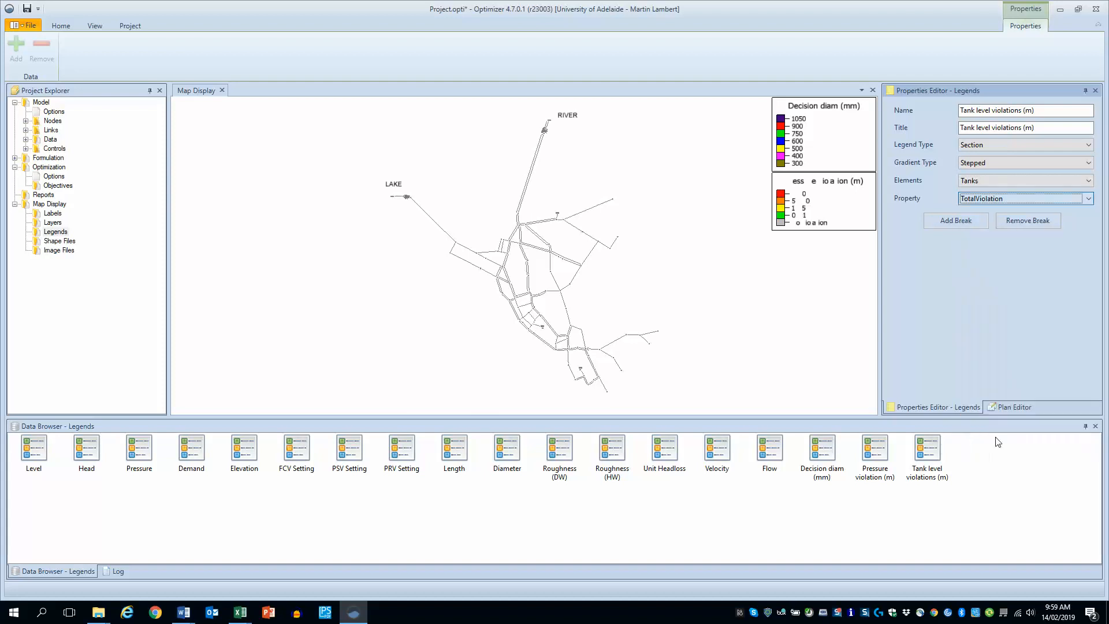
# Add five legend rows, setting the first to minimum 5, label "> 5", size 2.5 and the second to minimum 2, label "2 - 5", size 2.
pyautogui.click(963, 226)
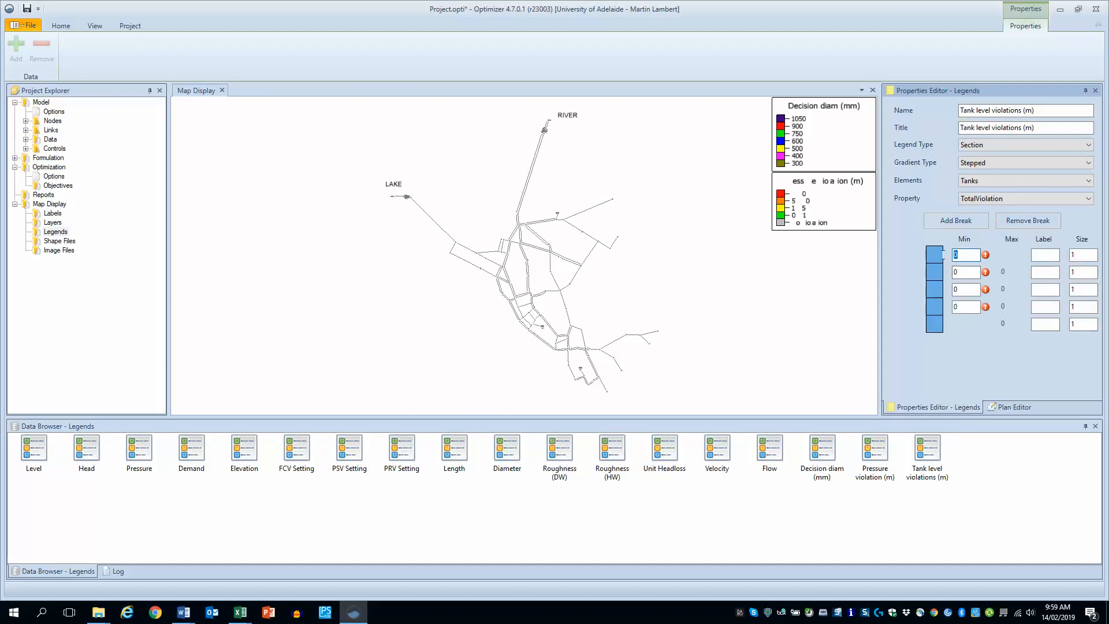
pyautogui.write('5')
pyautogui.press('Tab')
pyautogui.write('>')
pyautogui.press('Tab')
pyautogui.press('Tab')
pyautogui.write('2 -')
pyautogui.press('Tab')
pyautogui.write('2')
pyautogui.press('Tab')
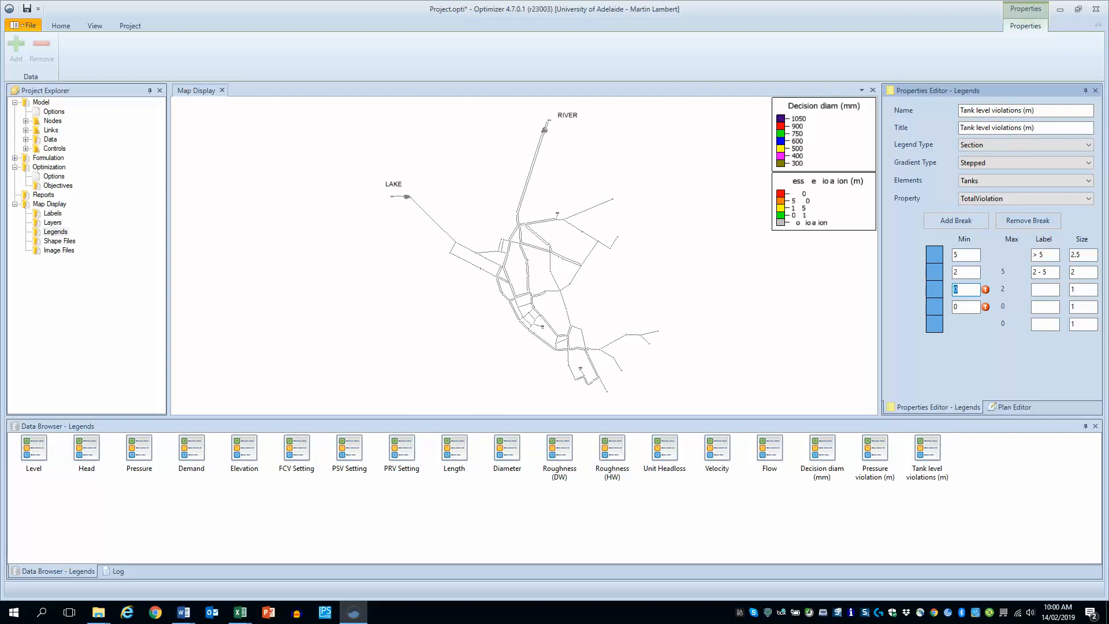
# Set the legend's third row to minimum 1, label "1 - 2", size 1.5, and the fourth to minimum 0.1, label "0 - 2".
pyautogui.press('Tab')
pyautogui.write('1.5')
pyautogui.press('Tab')
pyautogui.write('0.')
# Label the tank legend's last row "No violation" and set its size to 0.5.
pyautogui.write('No violation')
pyautogui.press('Tab')
pyautogui.write('0.')
# Color the tank legend's first row red, the second orange and the third yellow.
pyautogui.click(935, 260)
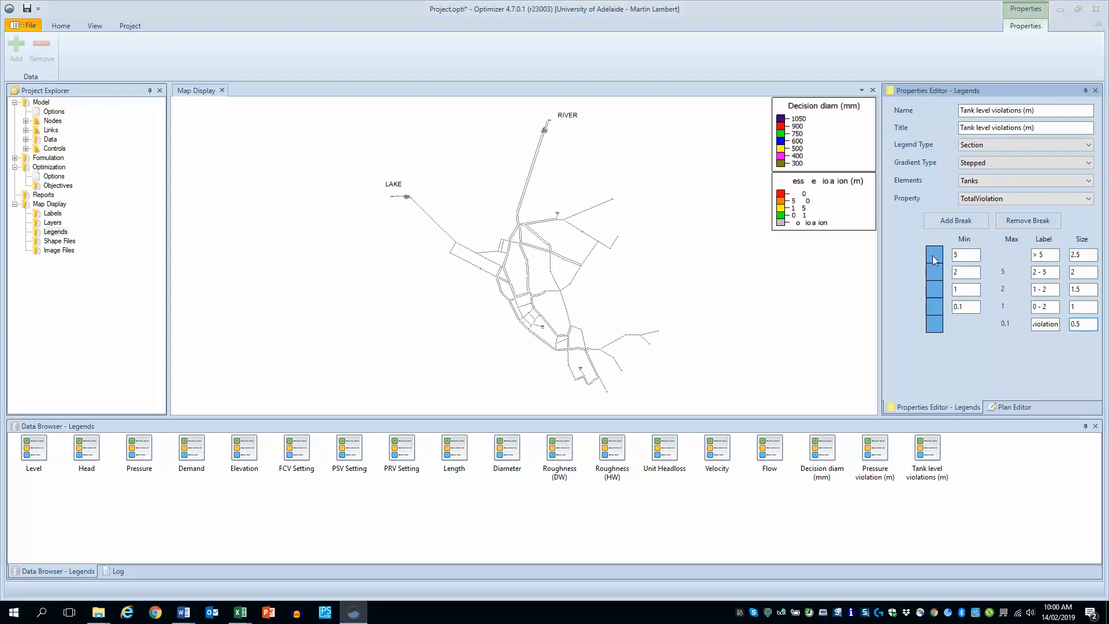
pyautogui.click(501, 185)
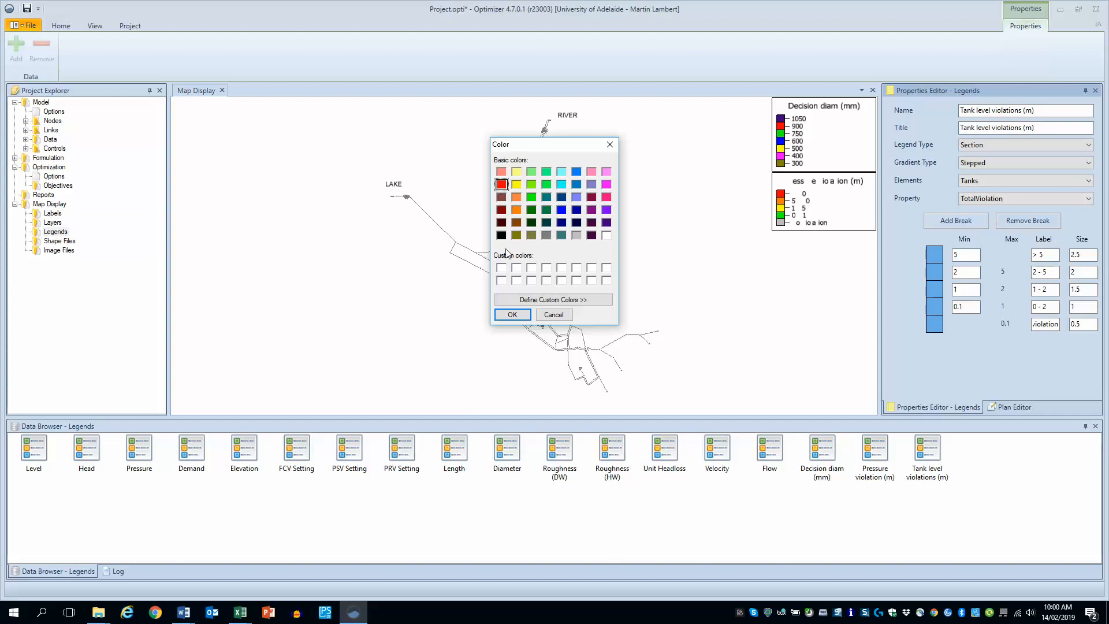
pyautogui.click(512, 314)
pyautogui.click(936, 274)
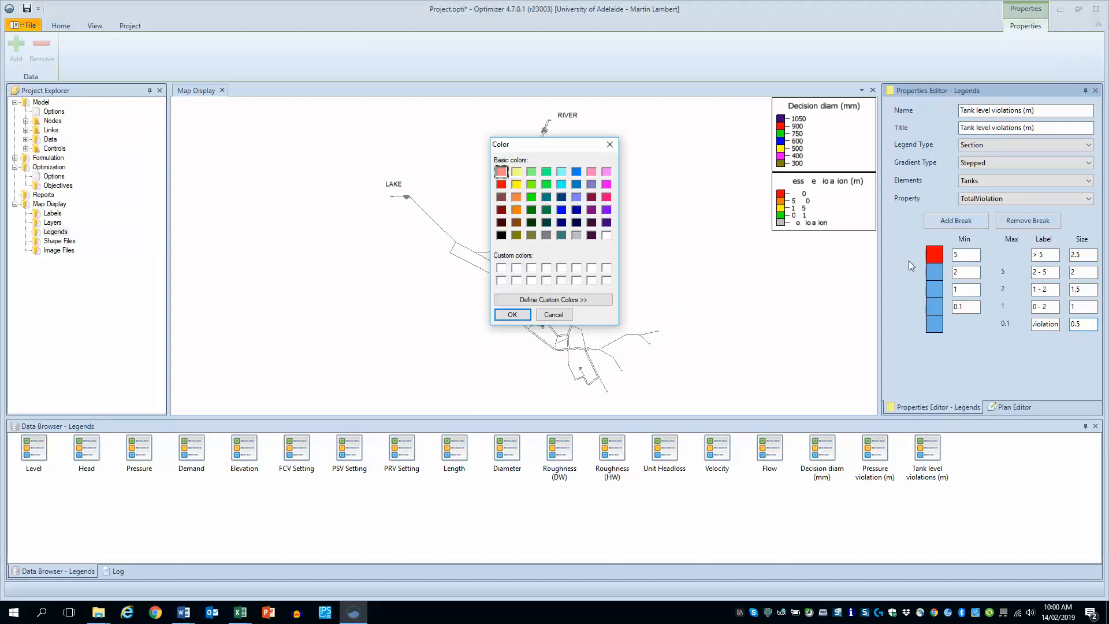
pyautogui.click(516, 210)
pyautogui.click(513, 315)
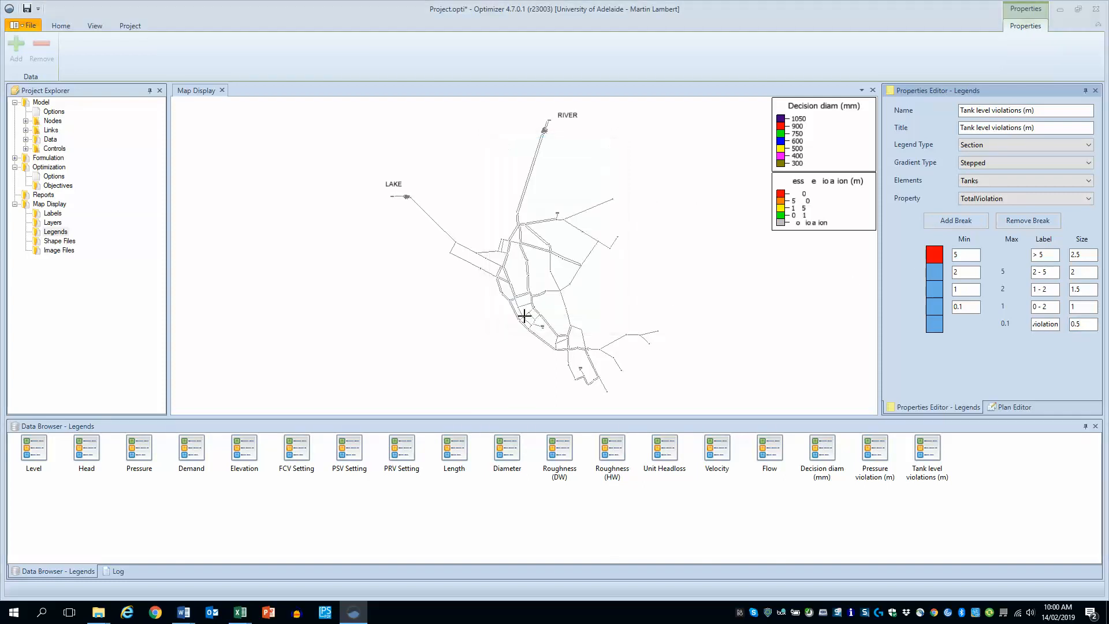
pyautogui.click(935, 291)
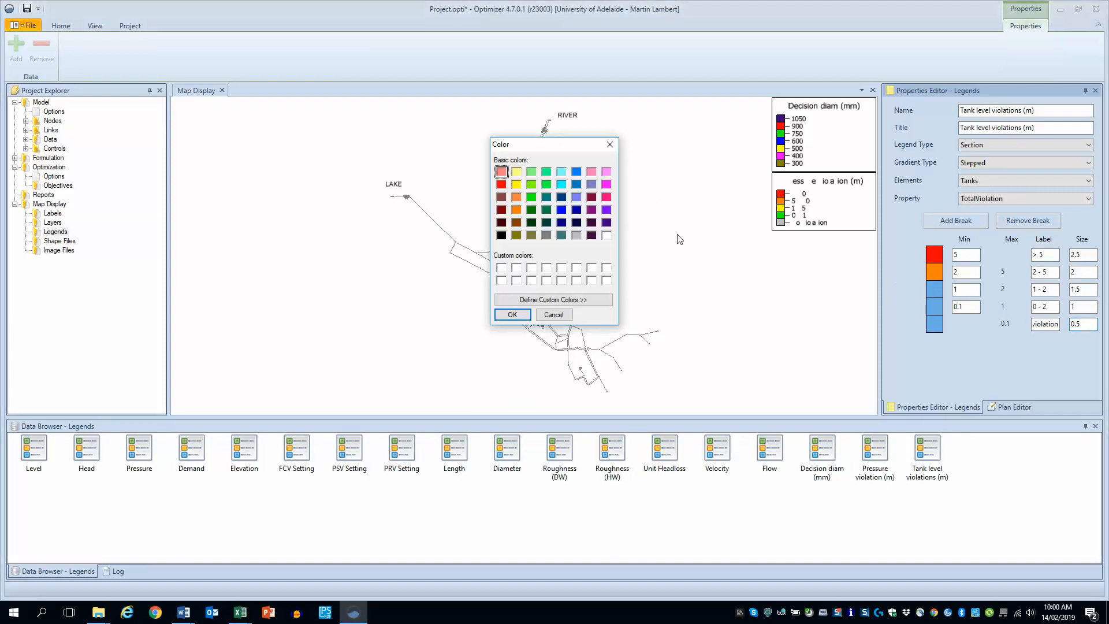
pyautogui.click(517, 184)
pyautogui.click(513, 314)
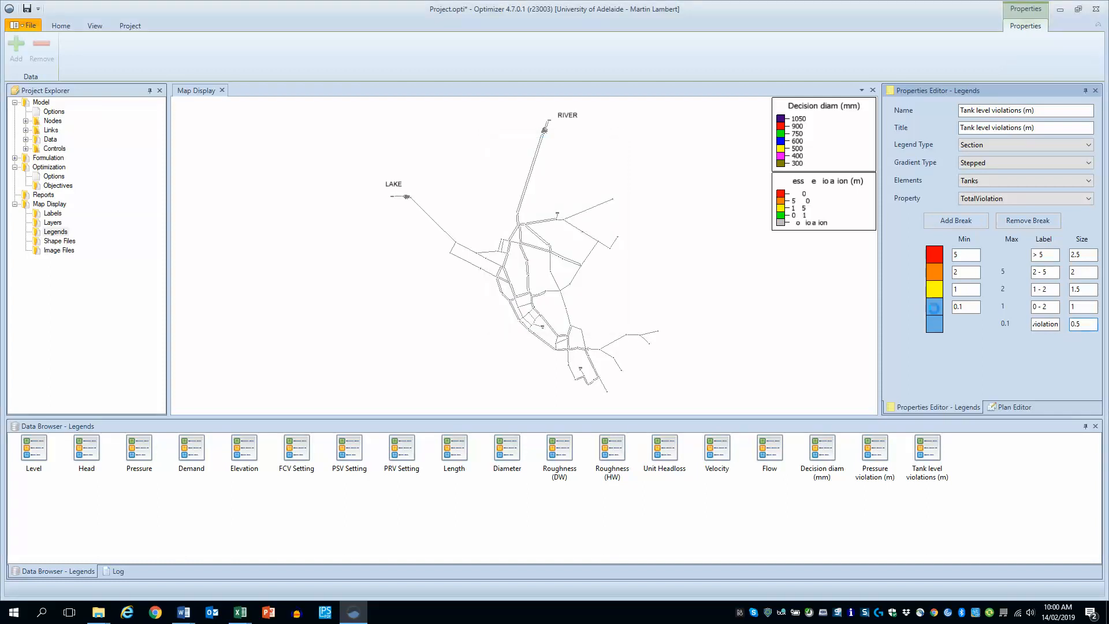
# Color the tank legend's fourth row green and the last row gray.
pyautogui.click(934, 309)
pyautogui.click(530, 197)
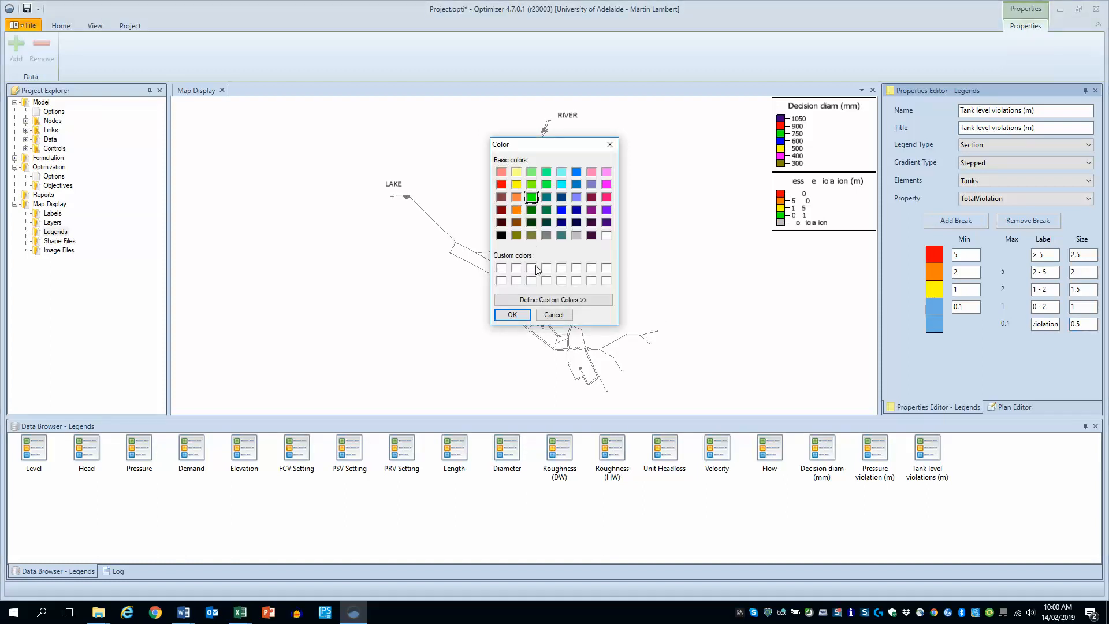
pyautogui.click(513, 314)
pyautogui.click(935, 322)
pyautogui.click(572, 241)
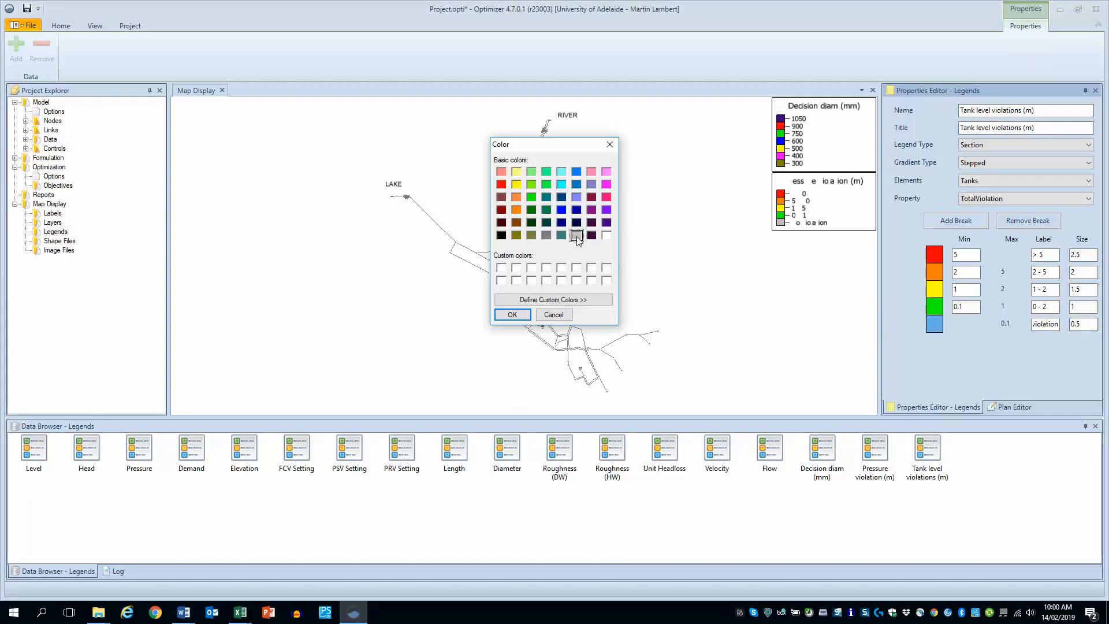
pyautogui.click(513, 314)
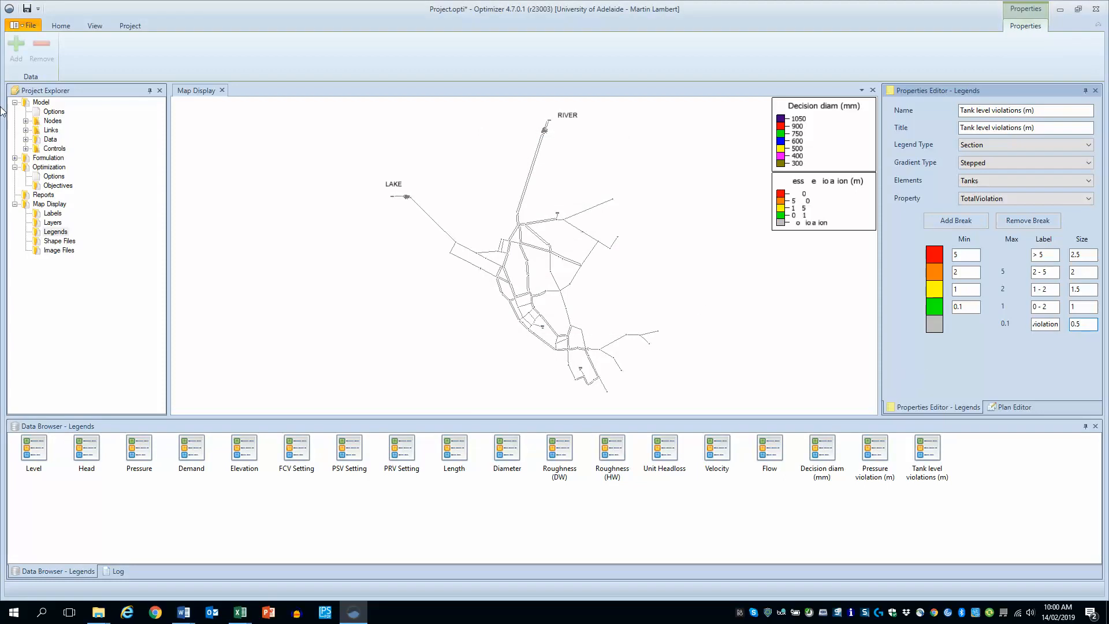
# Assign the "Tank level violations (m)" legend to the Tanks map layer and show the legend on the map.
pyautogui.click(52, 223)
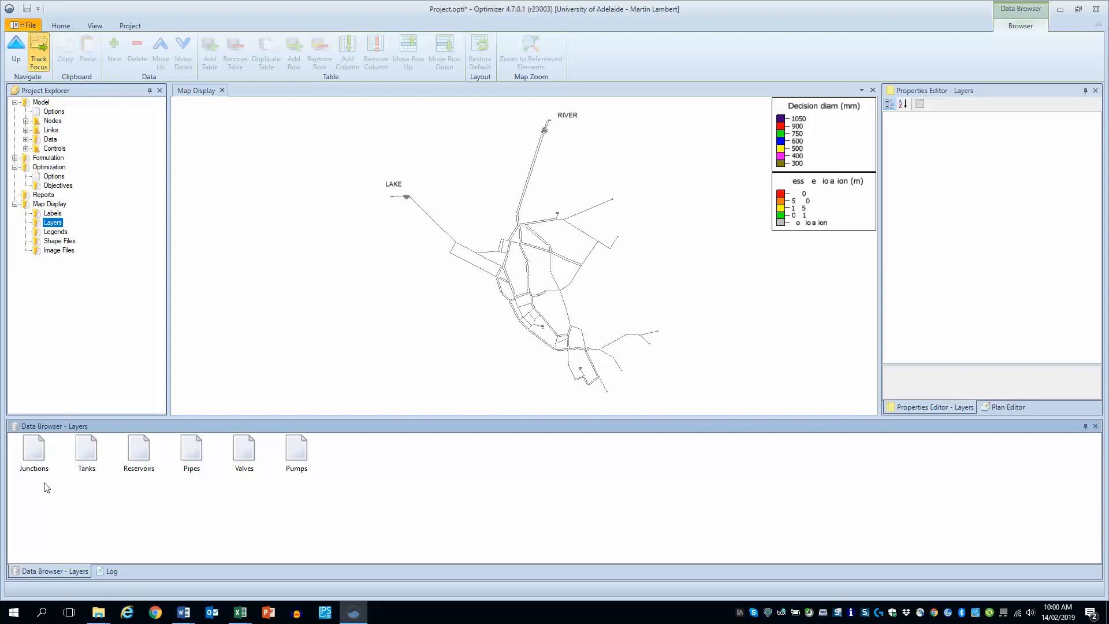
pyautogui.click(91, 457)
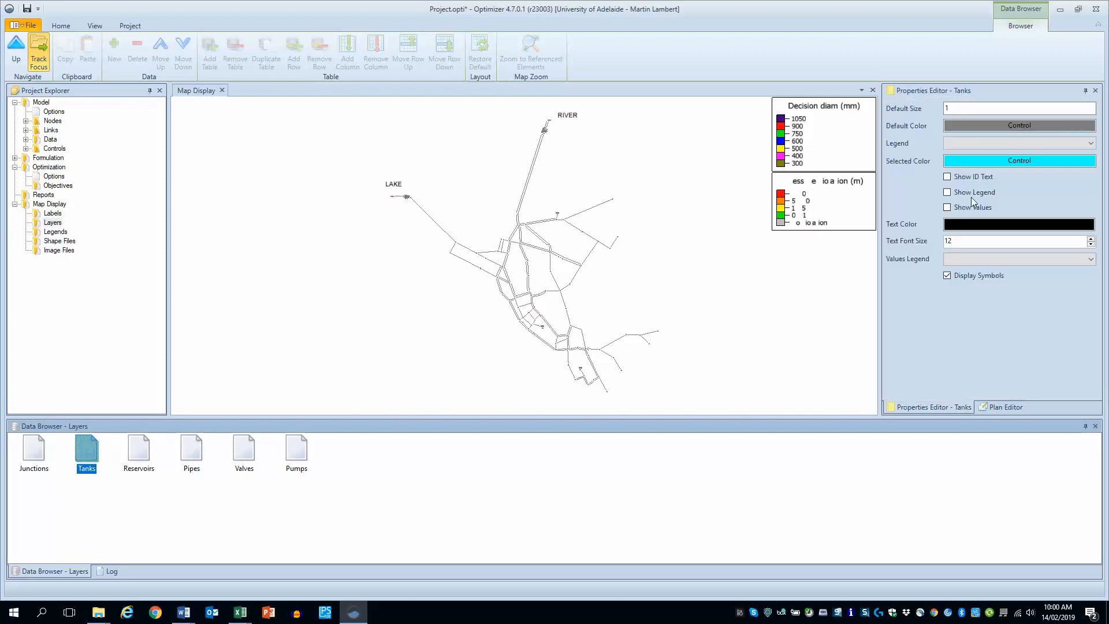
pyautogui.click(1023, 144)
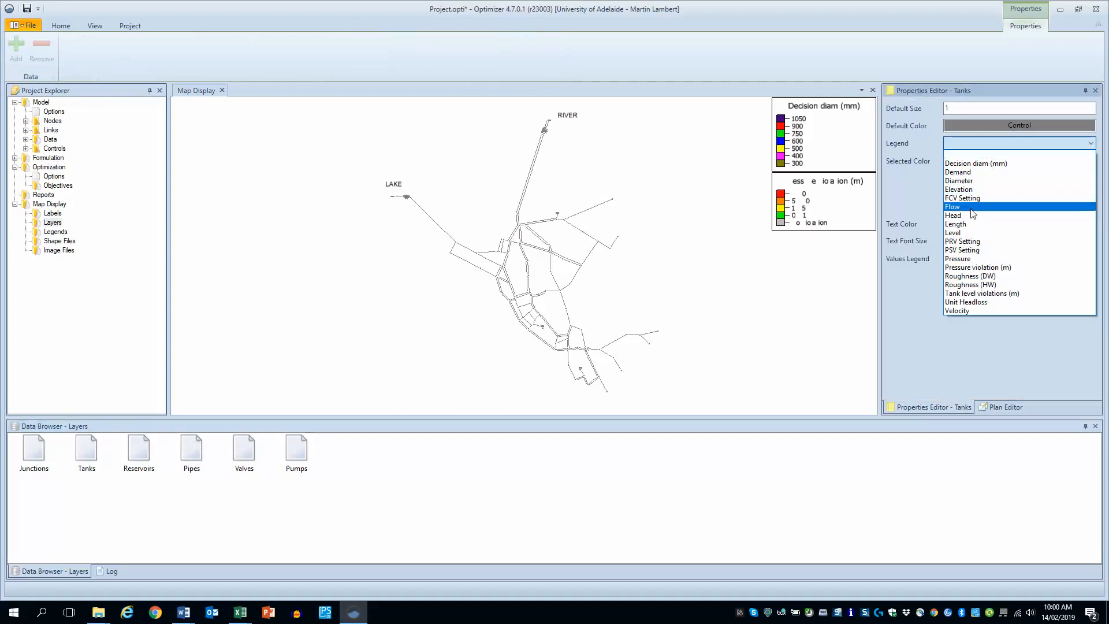
pyautogui.click(970, 293)
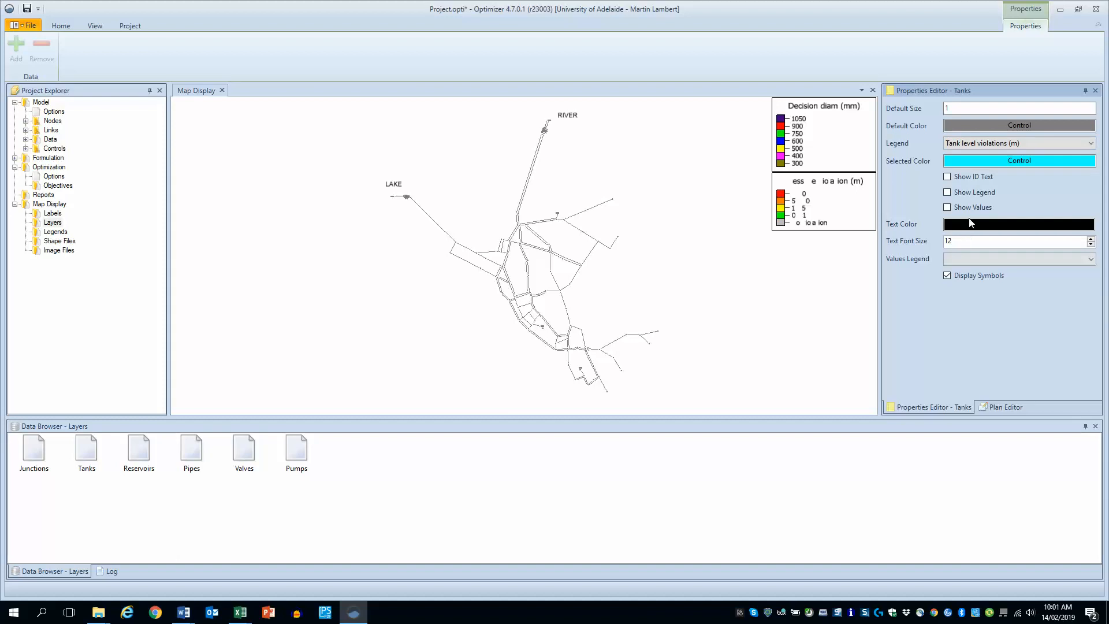
pyautogui.click(975, 193)
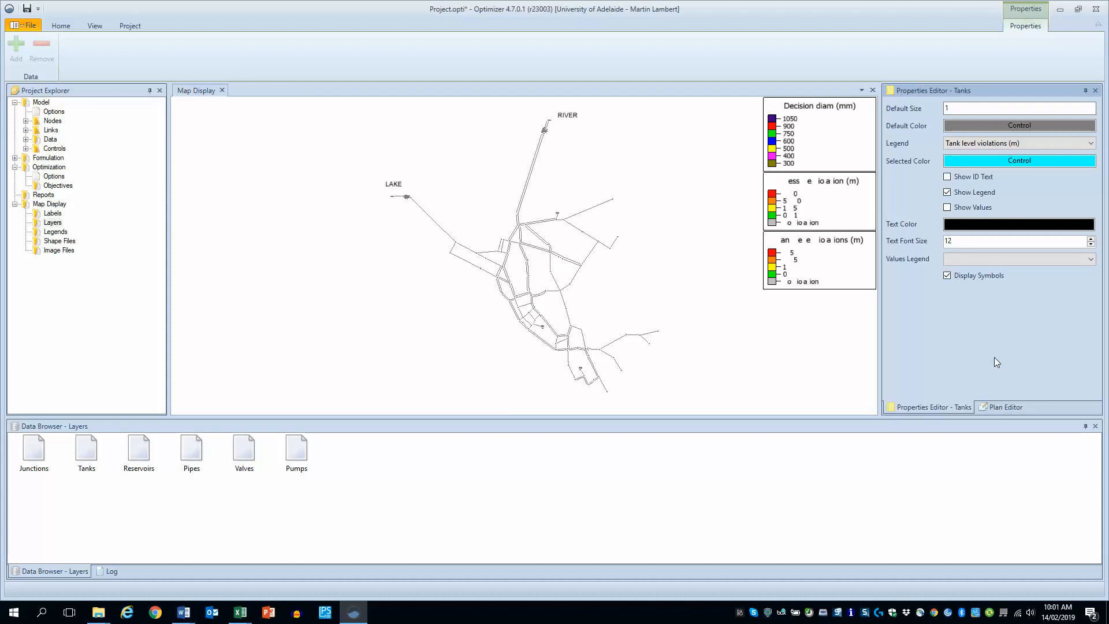
# Save the project as "Project1" in the Optimiser folder inside the GIAN folder.
pyautogui.click(56, 31)
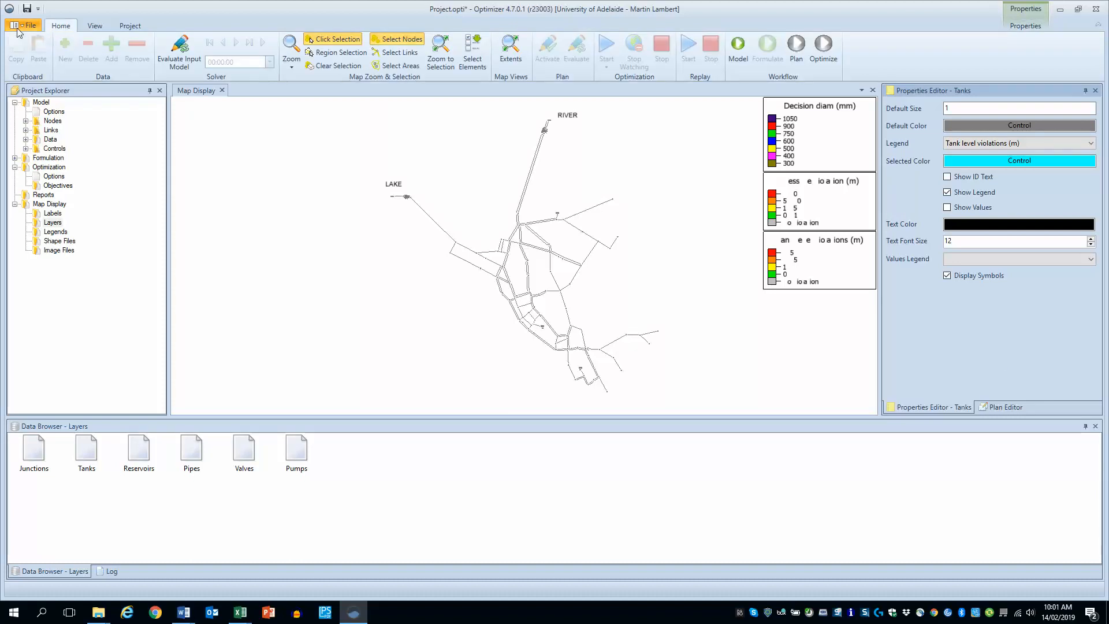
pyautogui.click(26, 8)
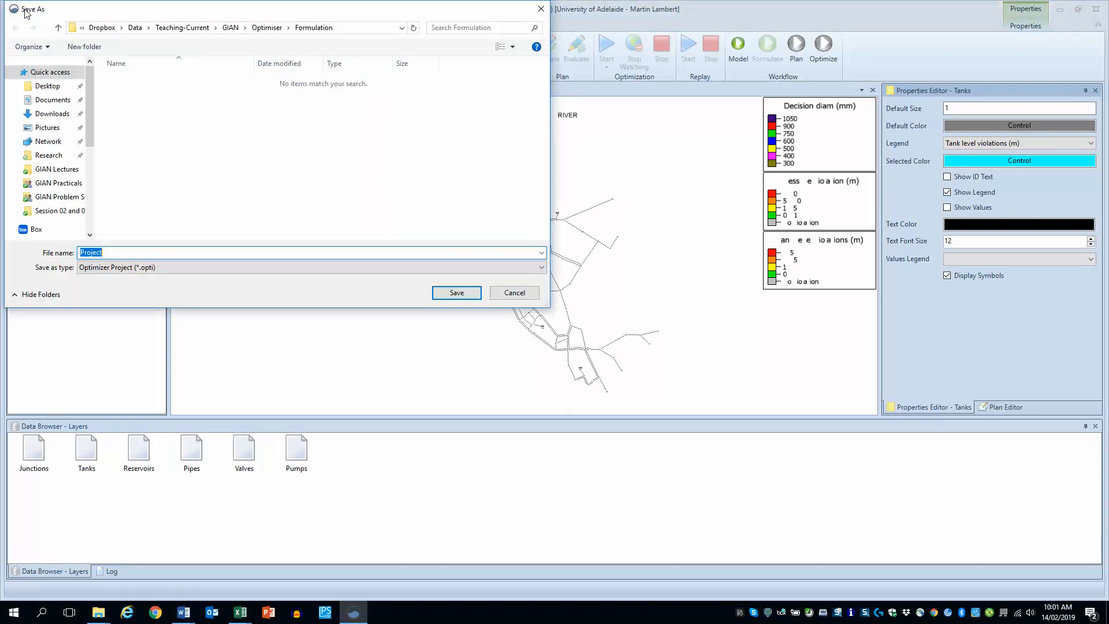
pyautogui.click(233, 29)
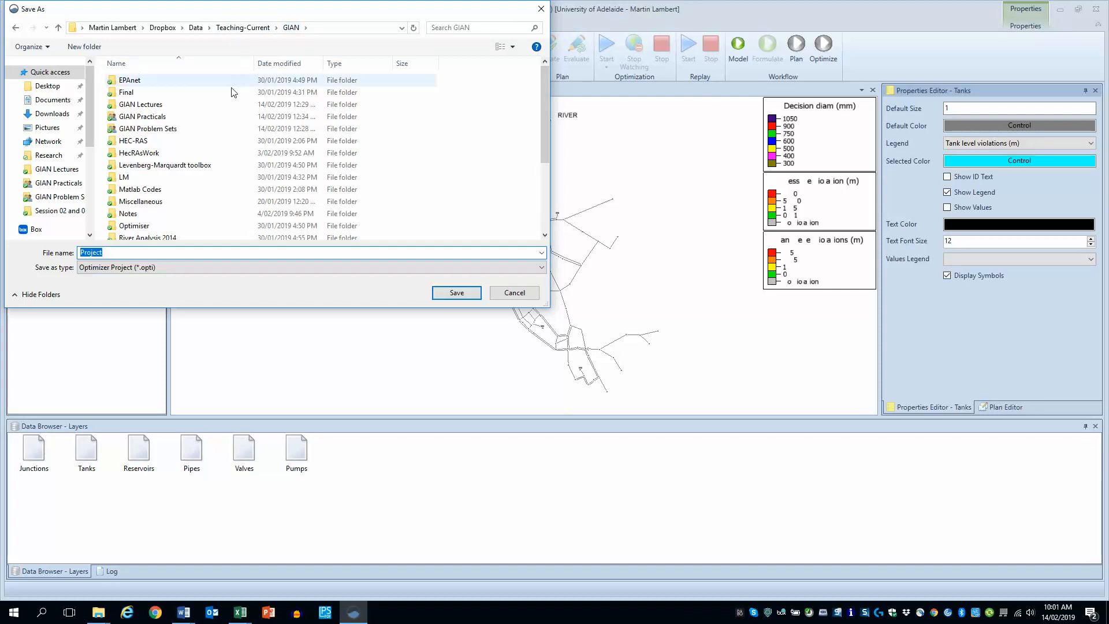
pyautogui.click(163, 226)
pyautogui.doubleClick(163, 226)
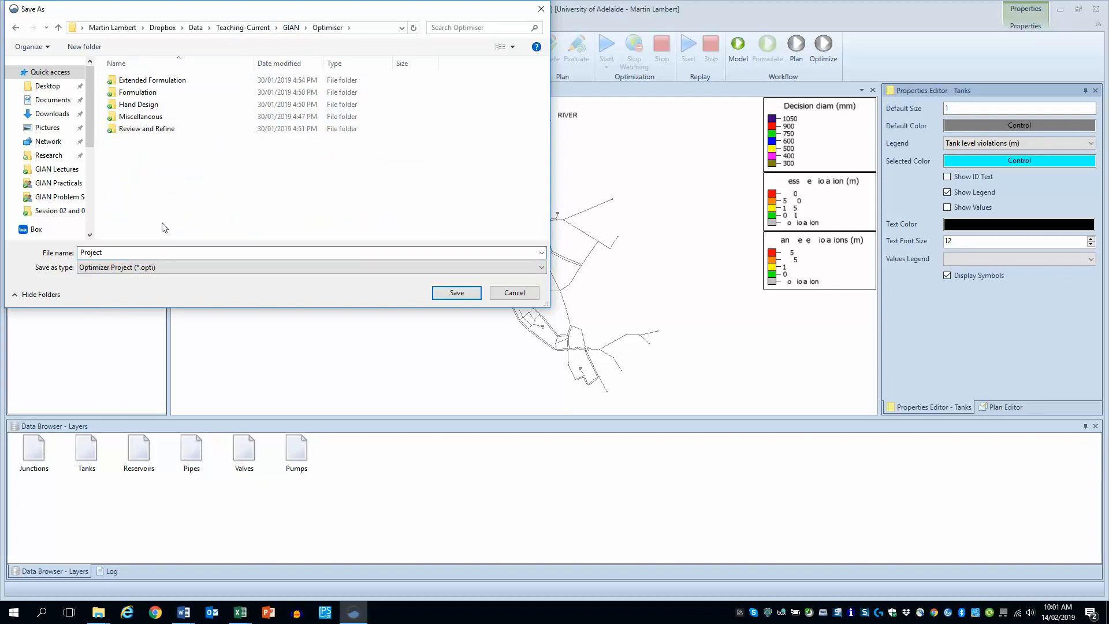
pyautogui.click(154, 252)
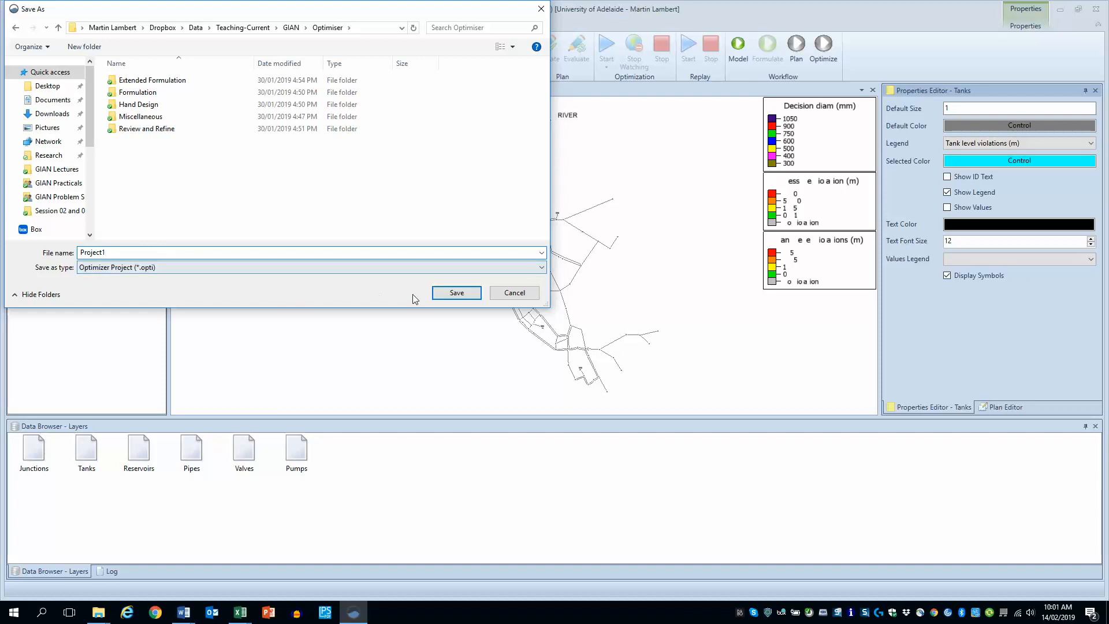
pyautogui.click(456, 293)
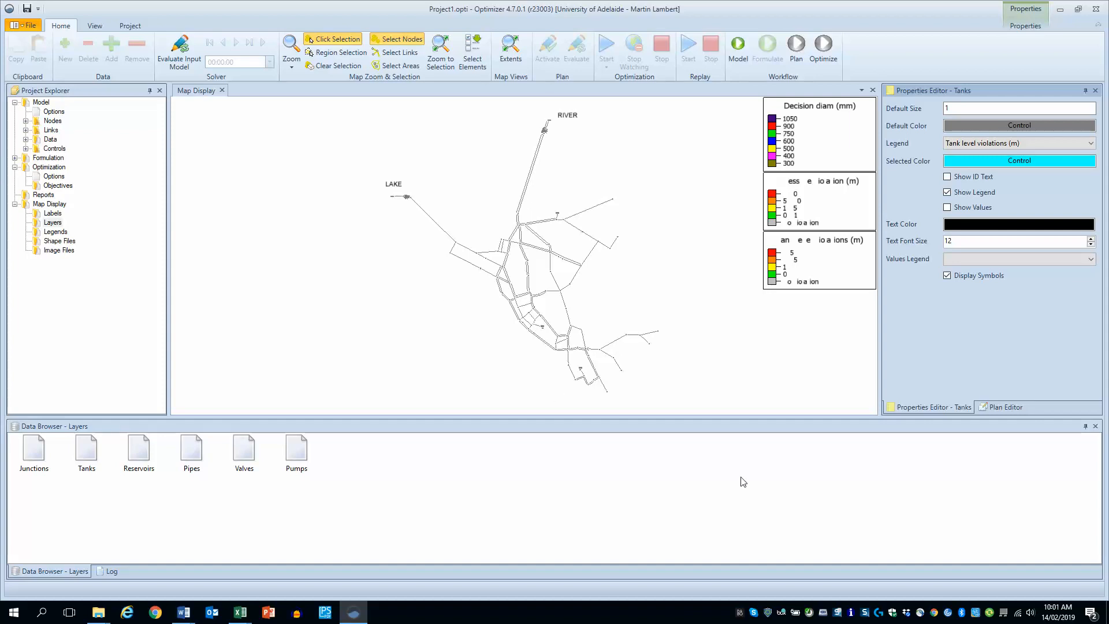
pyautogui.rightClick(866, 615)
pyautogui.click(865, 614)
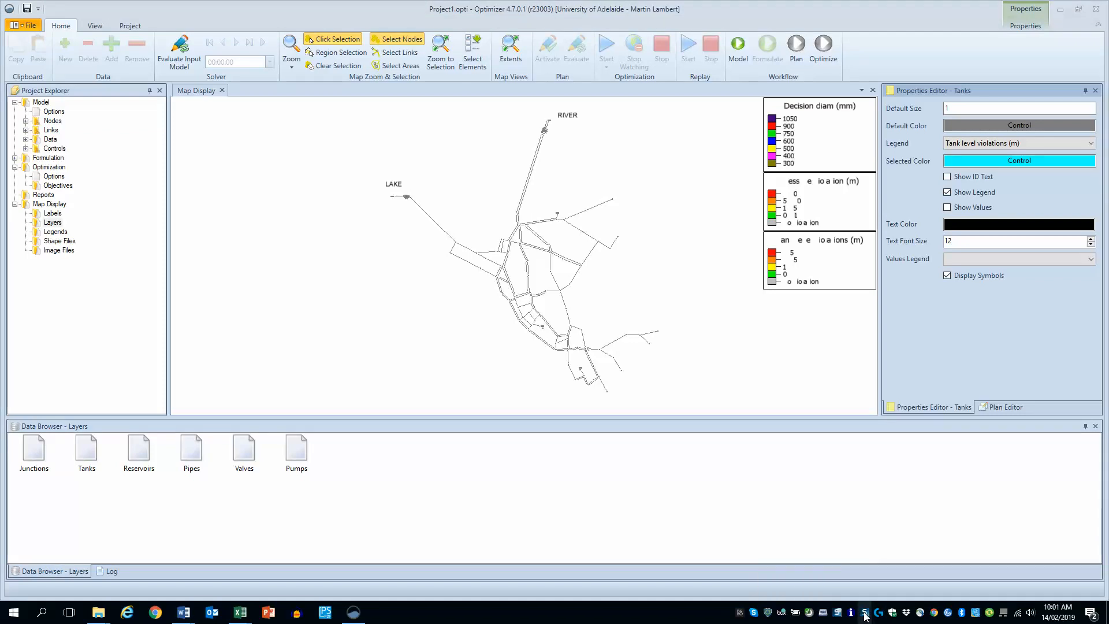
pyautogui.rightClick(865, 614)
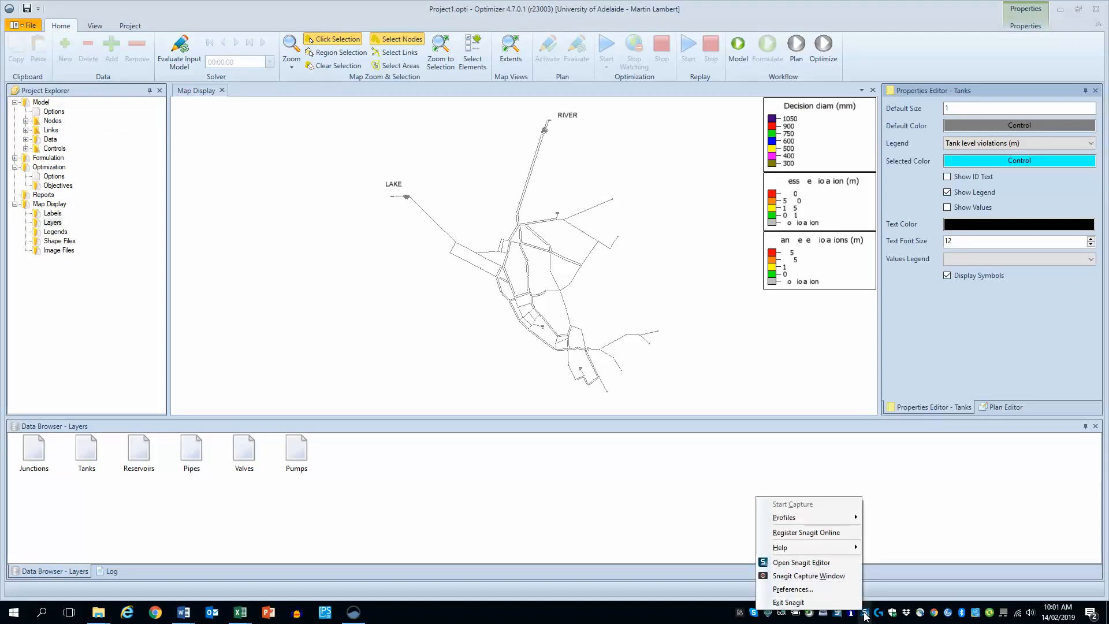
pyautogui.rightClick(864, 612)
pyautogui.rightClick(863, 616)
pyautogui.rightClick(863, 615)
pyautogui.click(876, 580)
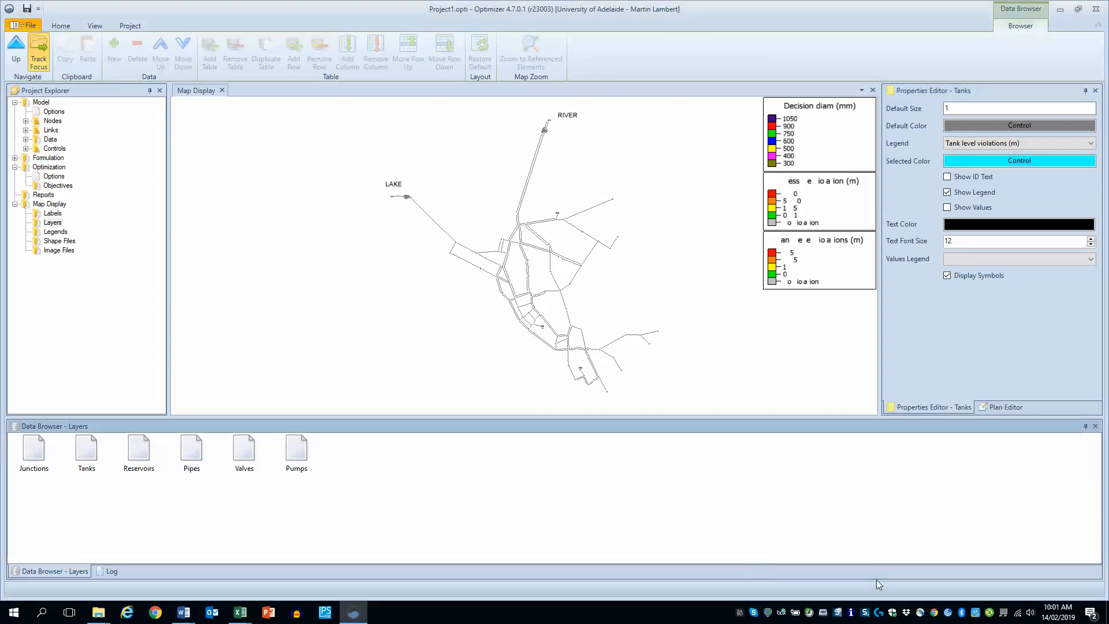